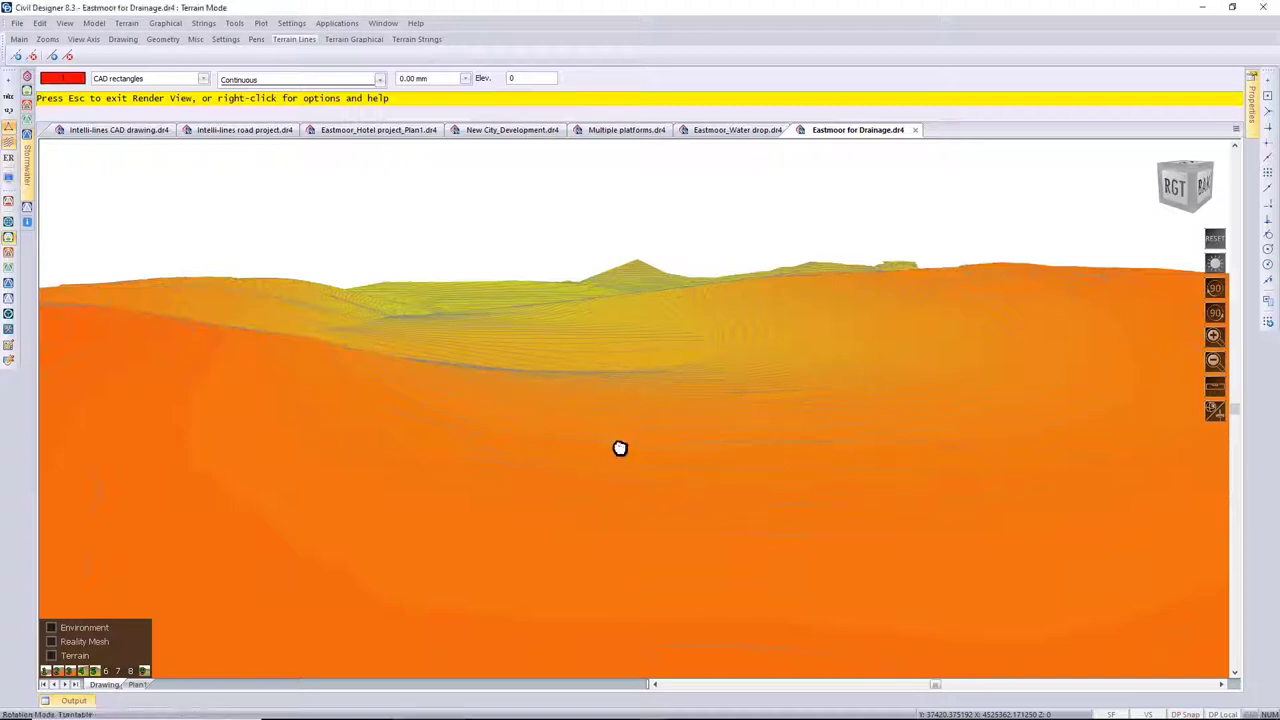
Step: Exit the rendered terrain view and set the current drawing pen to 7 (cyan)
key(Escape)
click(619, 393)
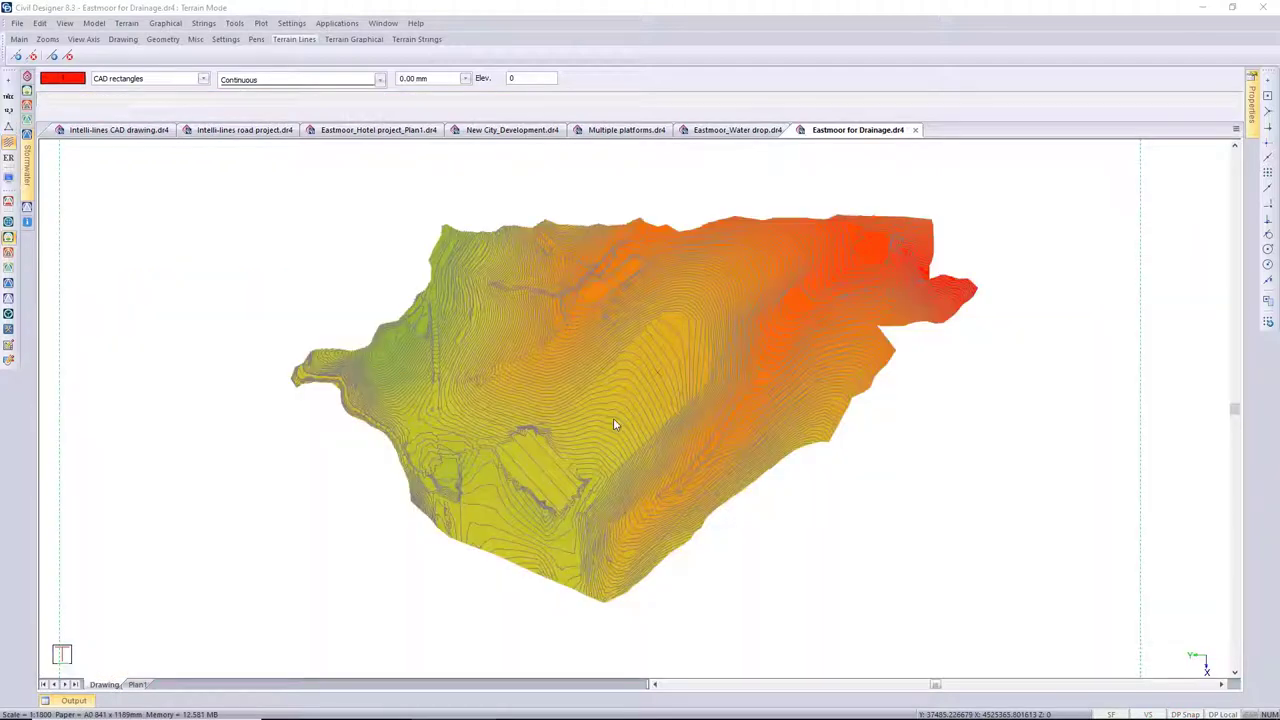
click(62, 78)
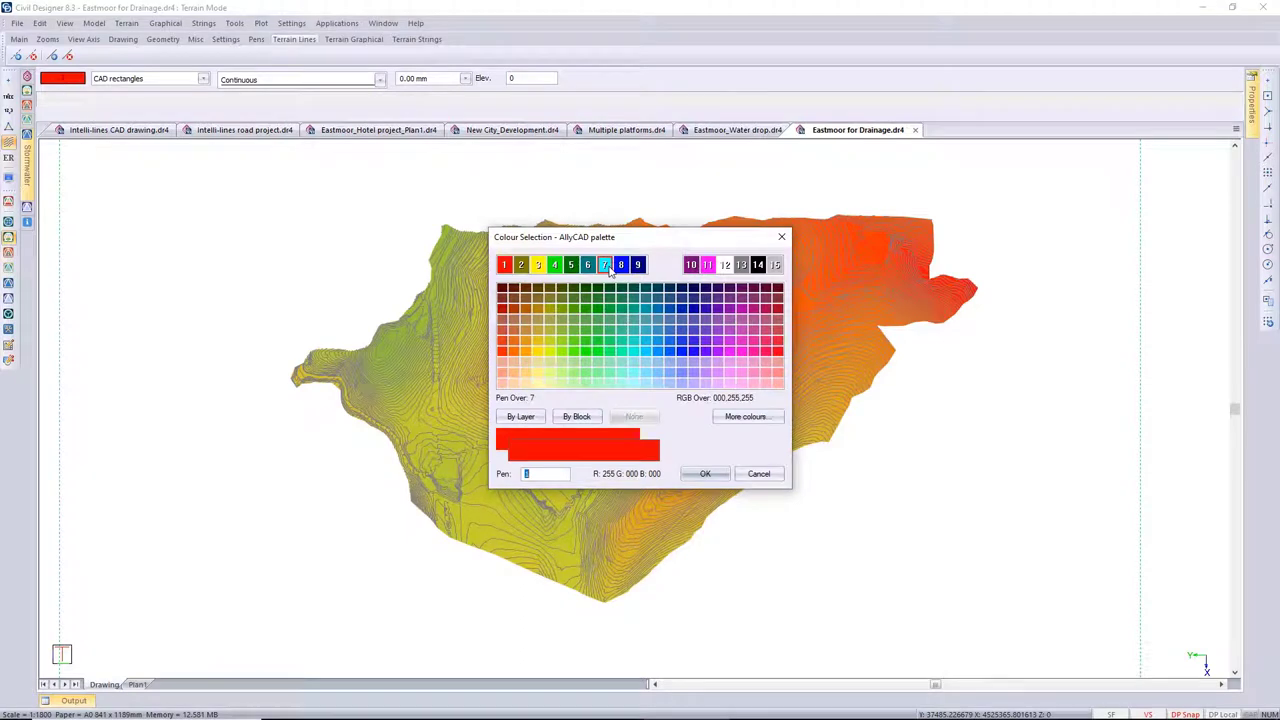
click(606, 266)
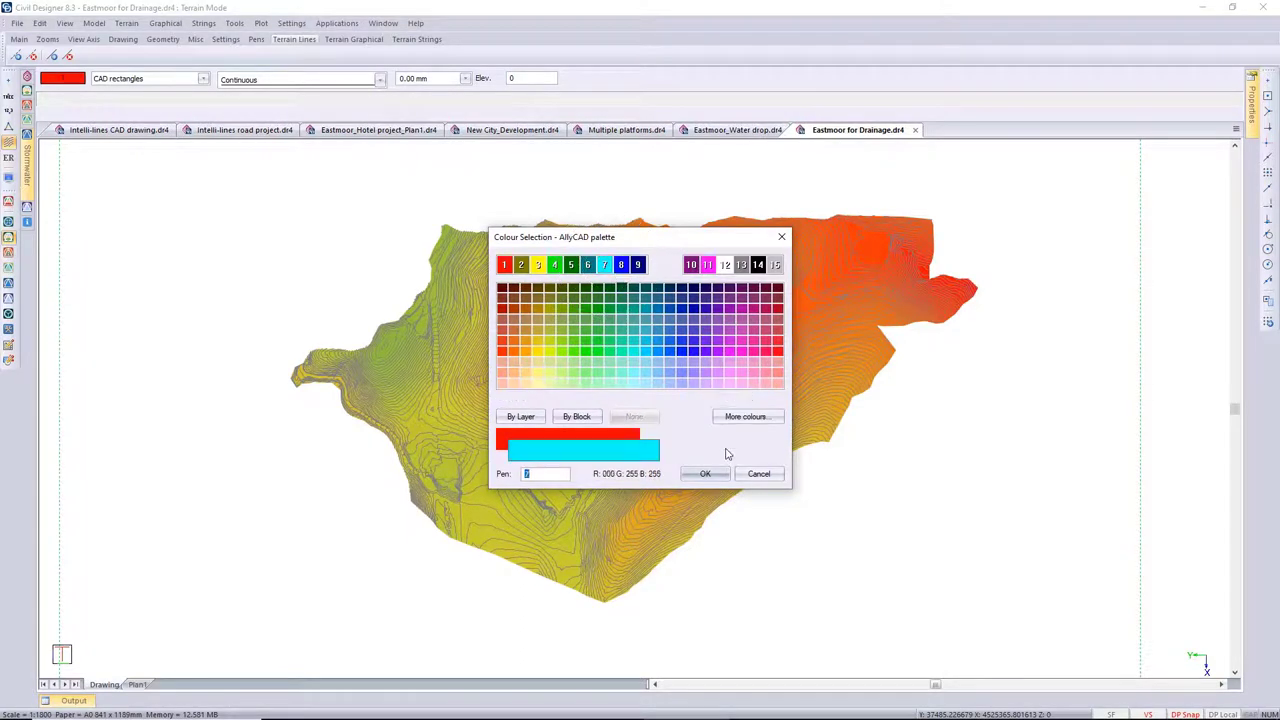
click(704, 473)
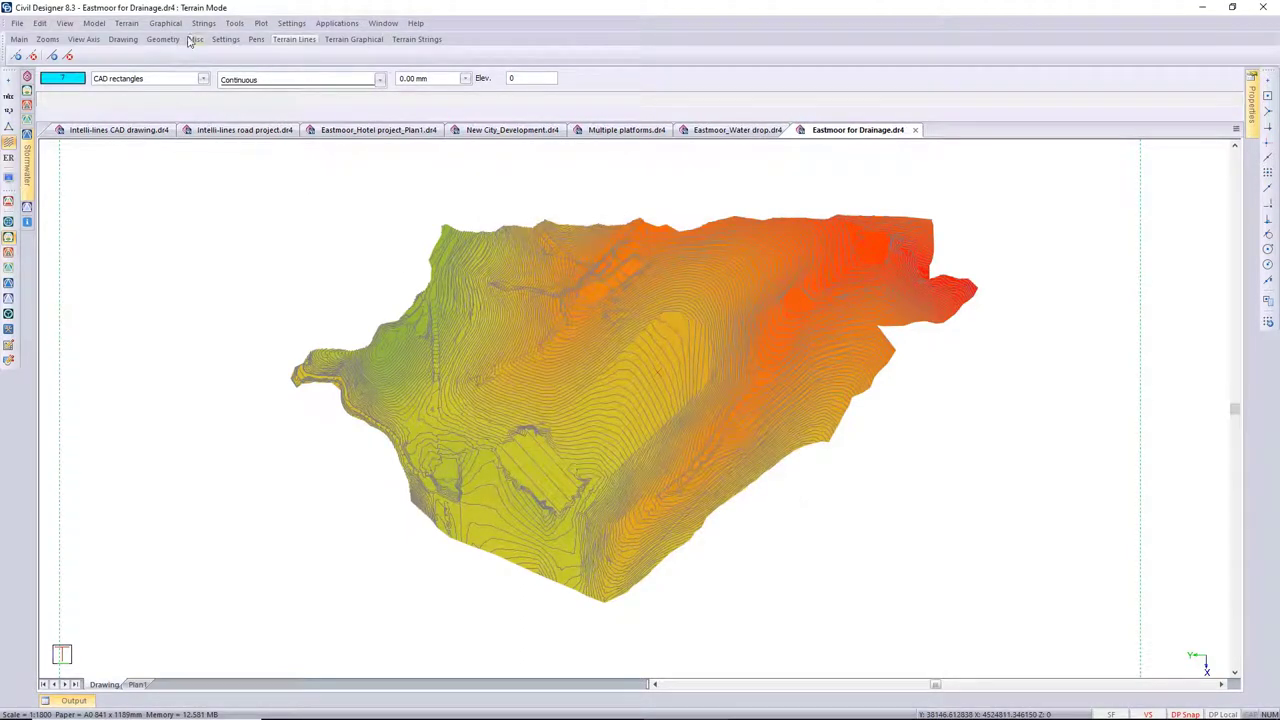
Step: Trace a Water Drop on surface 1 Original Ground from the upper orange slope, with screen output, as a terrain string named Water_drop
click(124, 24)
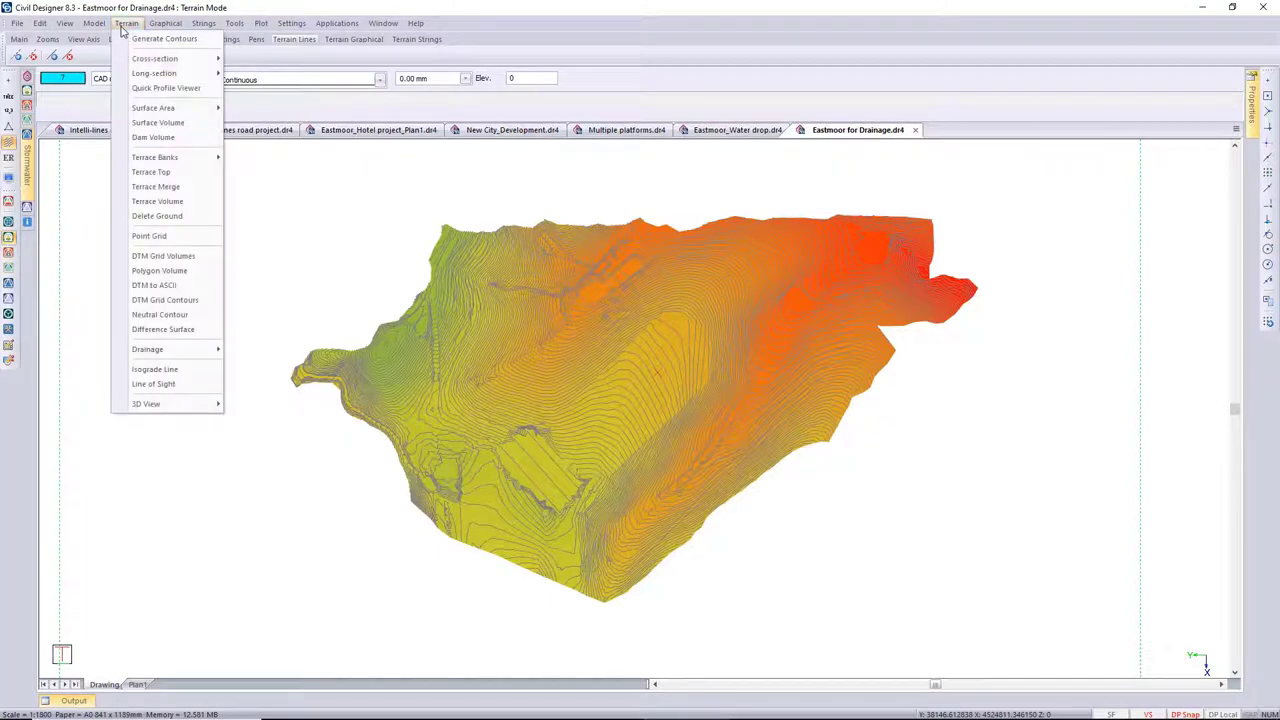
click(185, 349)
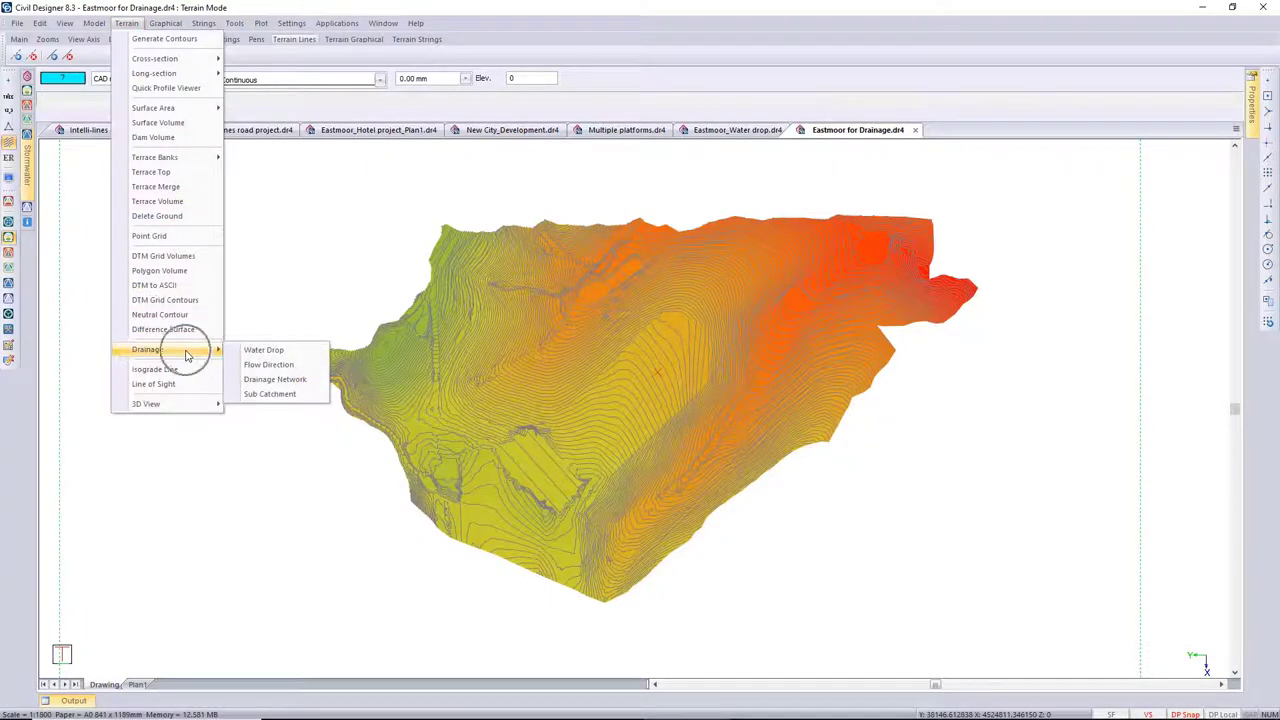
click(307, 353)
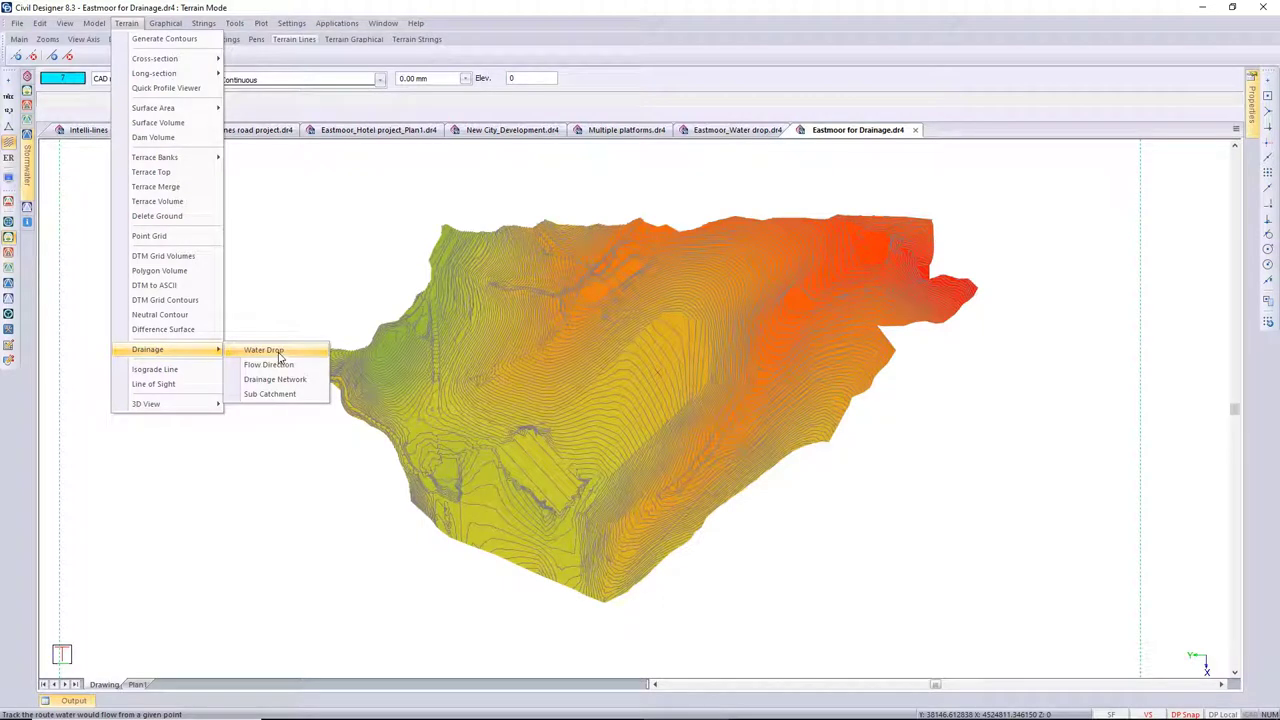
click(278, 352)
click(745, 431)
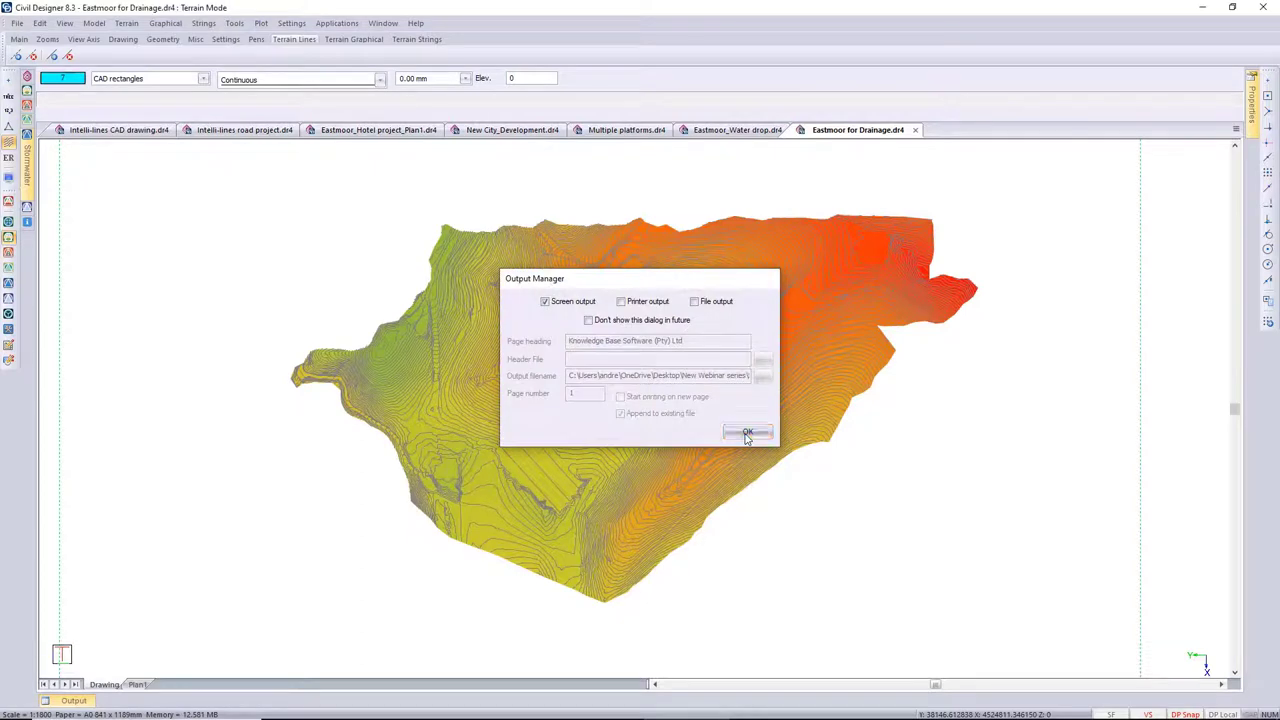
click(631, 463)
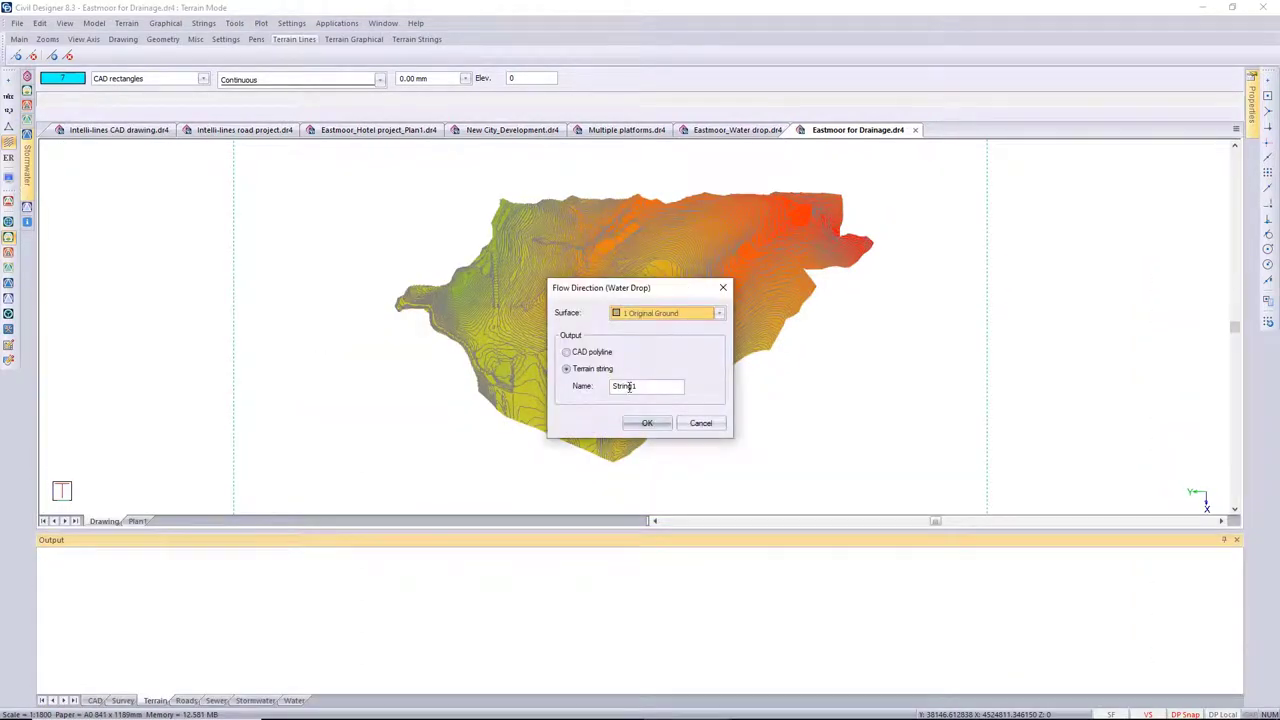
click(600, 356)
double_click(637, 388)
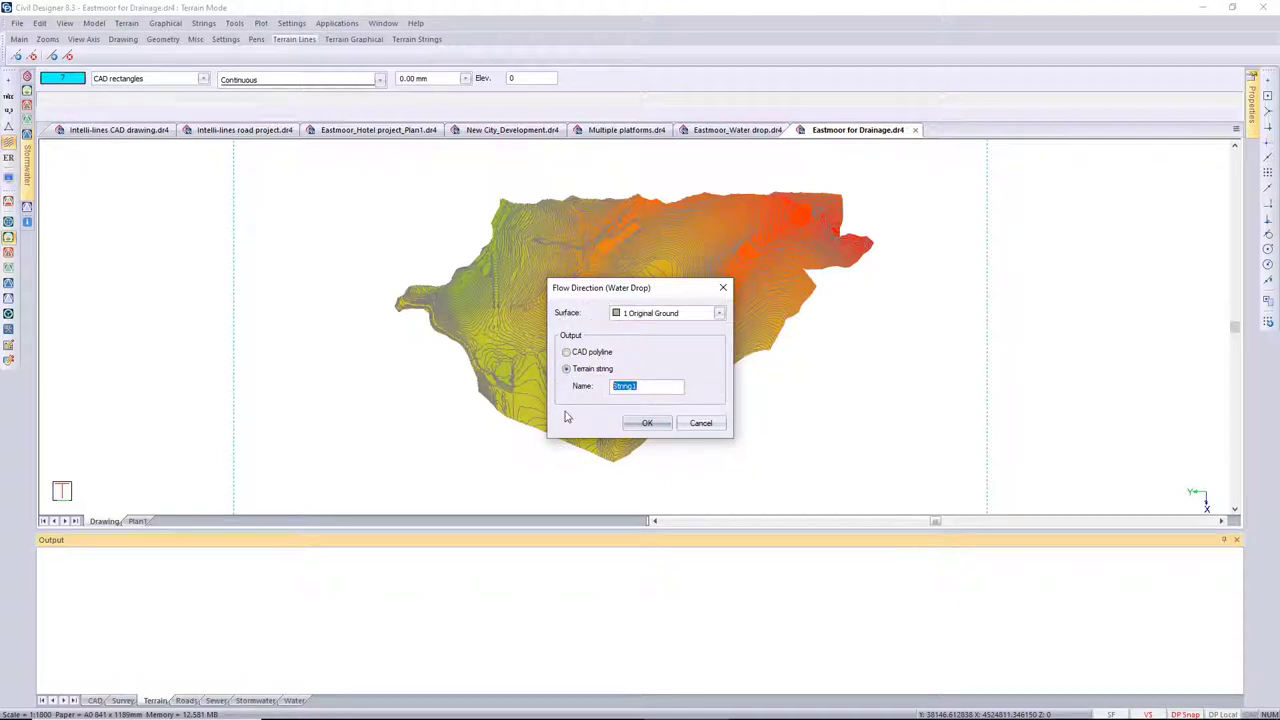
text(Water_drop)
click(645, 424)
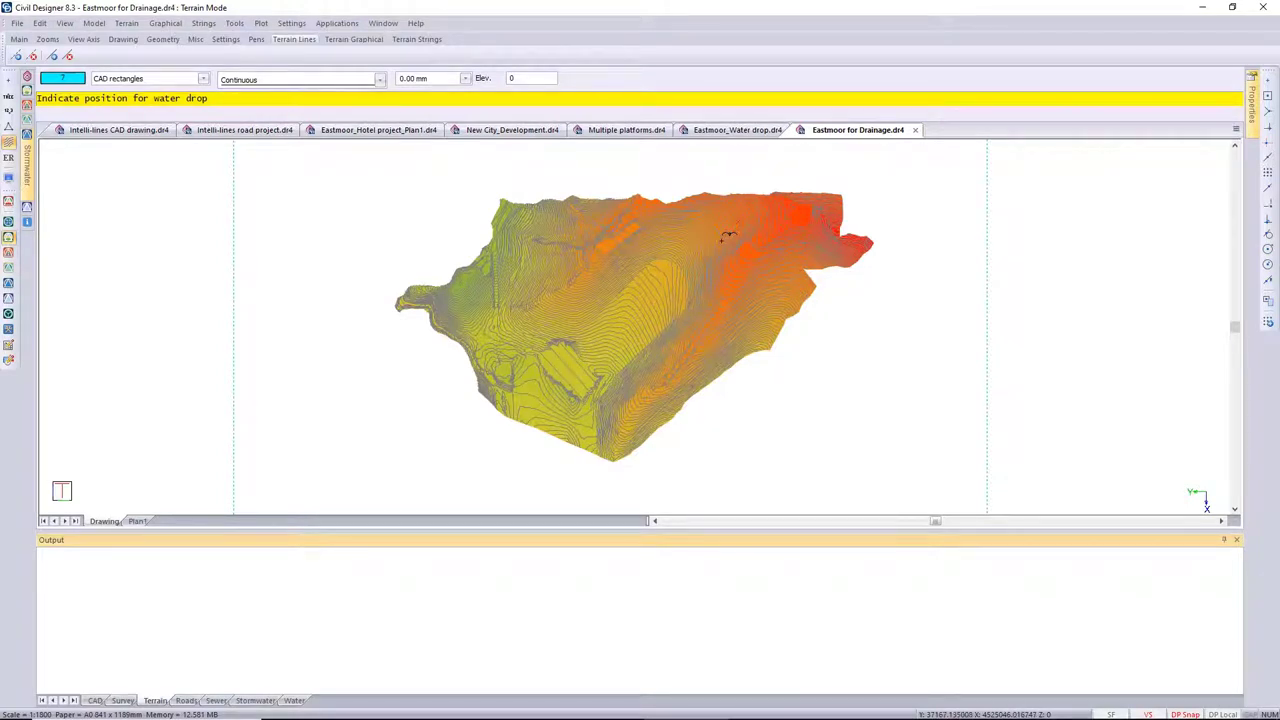
click(727, 236)
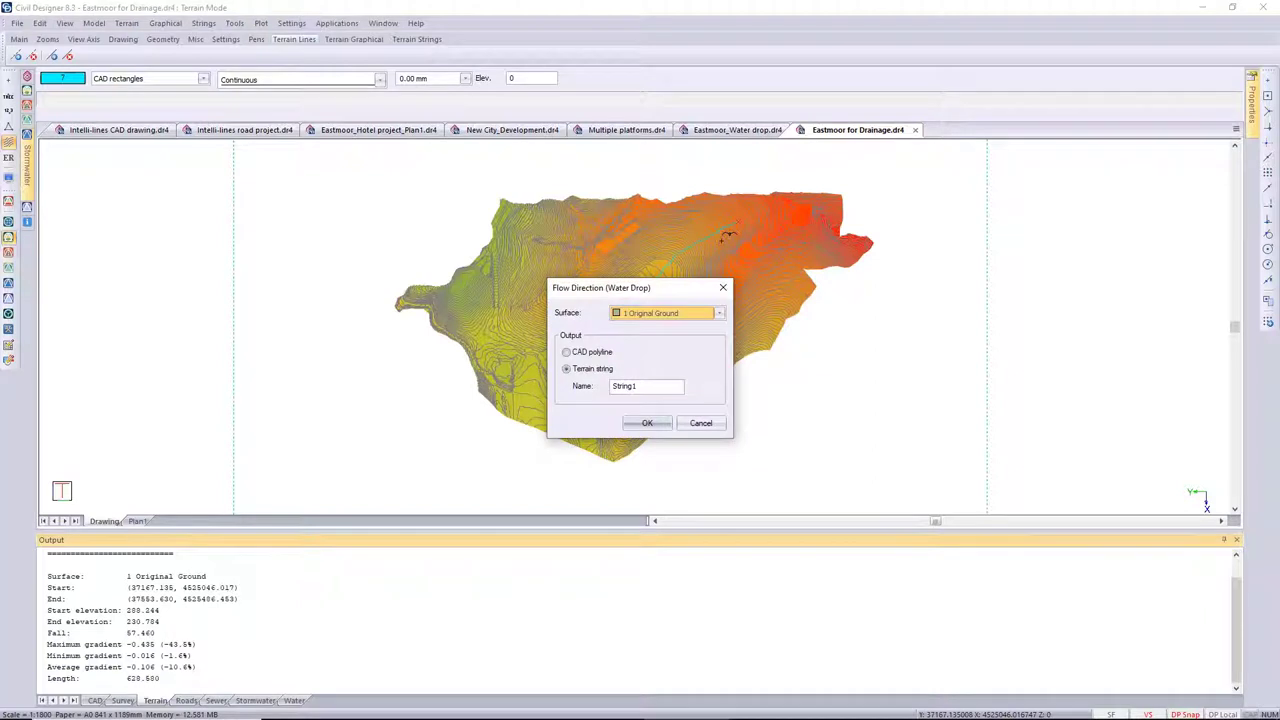
Step: Trace a second water drop as terrain string Water_drop2 from the orange ridge down the green slope, and end the command
drag(681, 290, 388, 323)
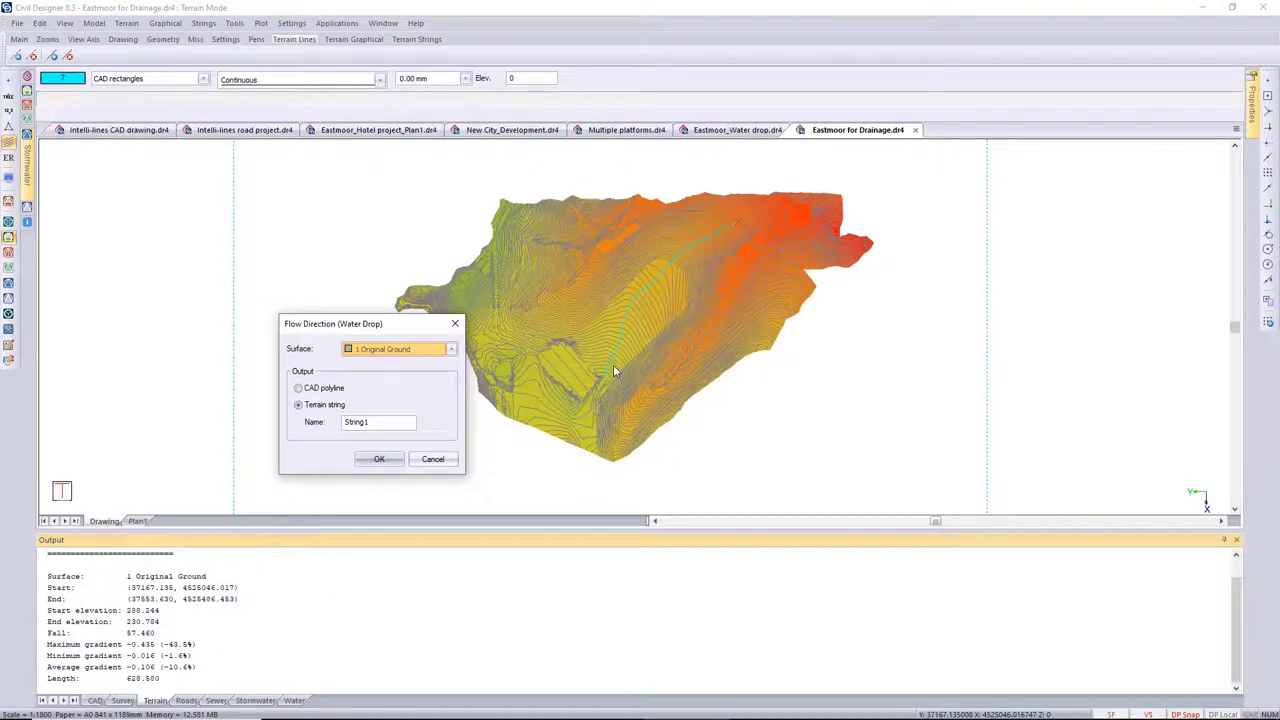
double_click(374, 428)
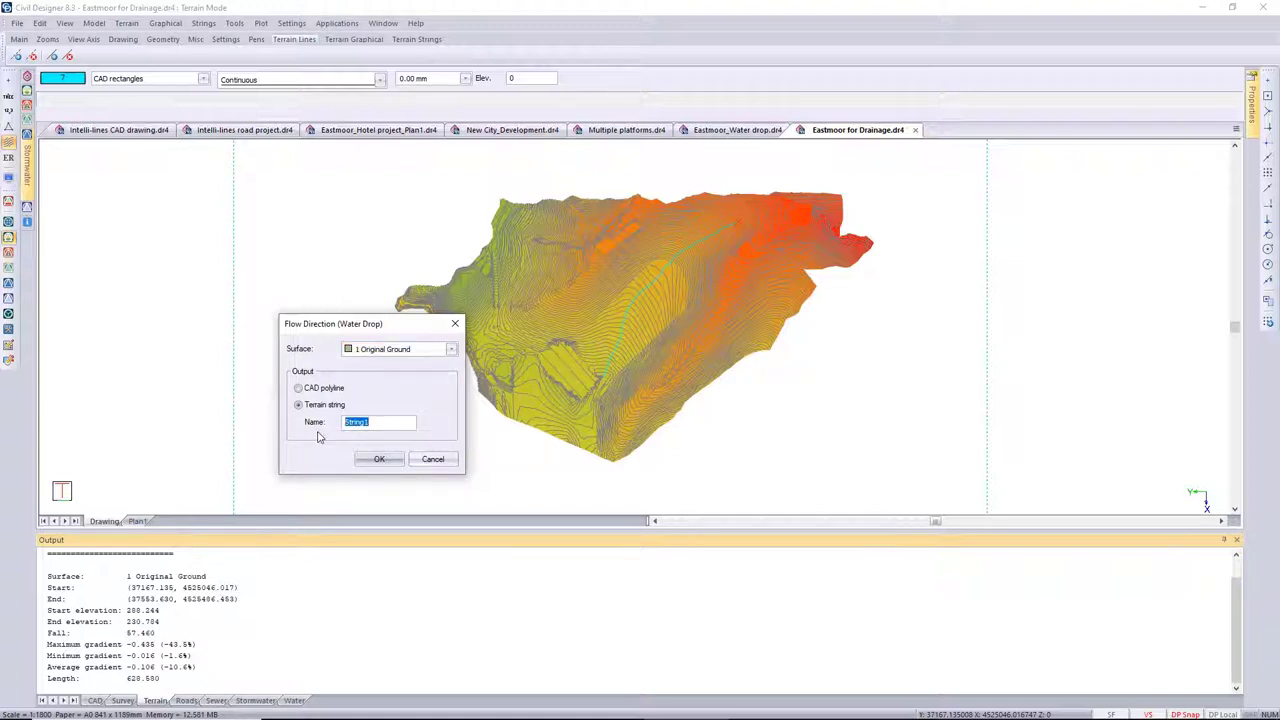
text(Water_drop2)
click(372, 459)
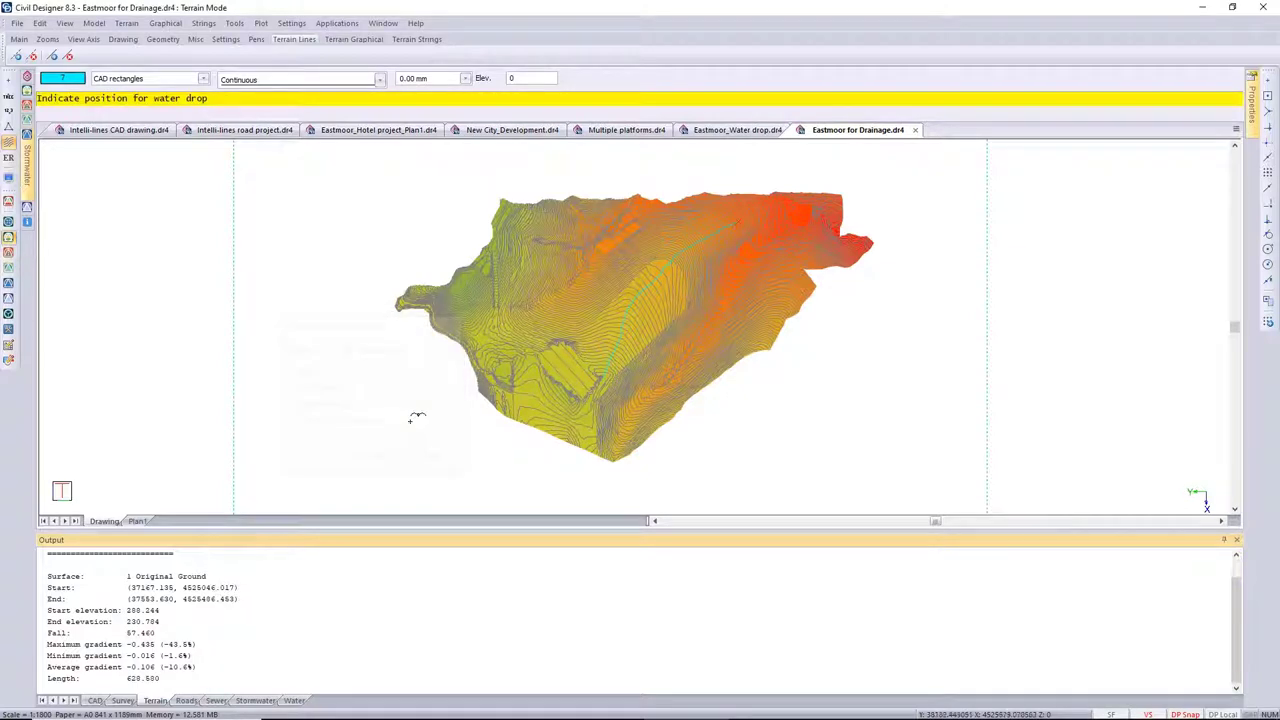
scroll(568, 251, up, 2)
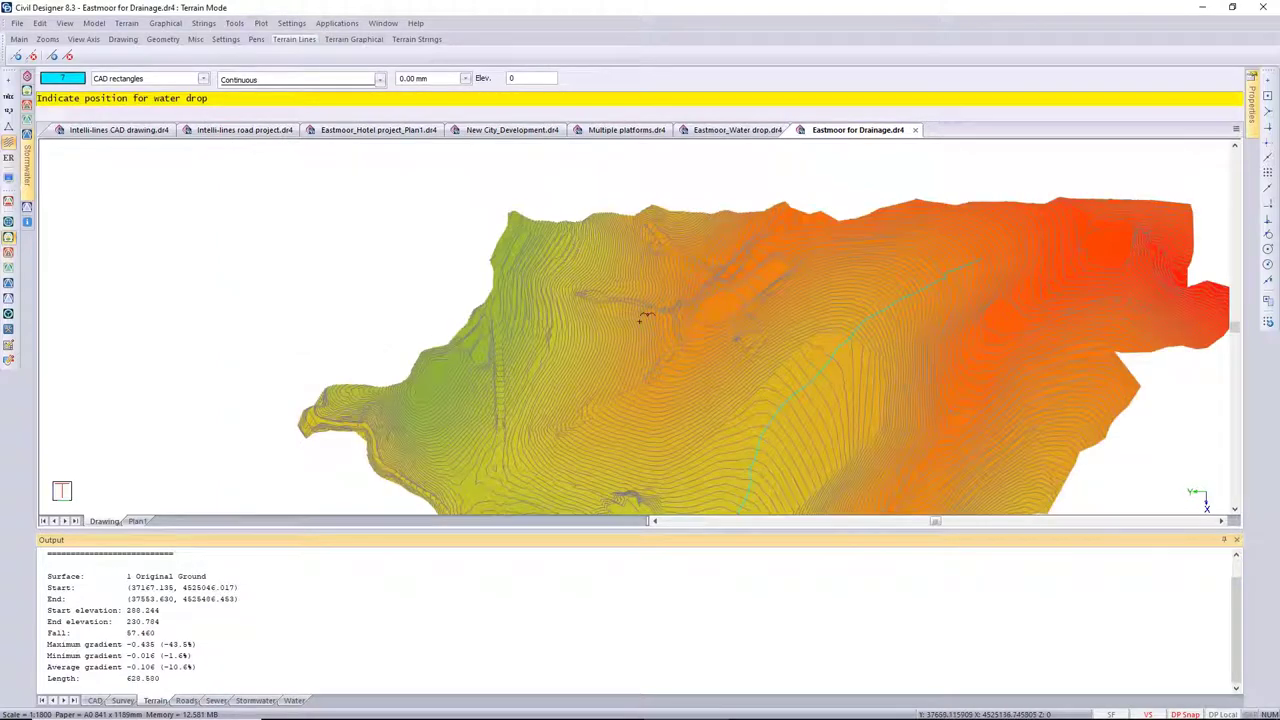
scroll(648, 315, up, 2)
click(668, 346)
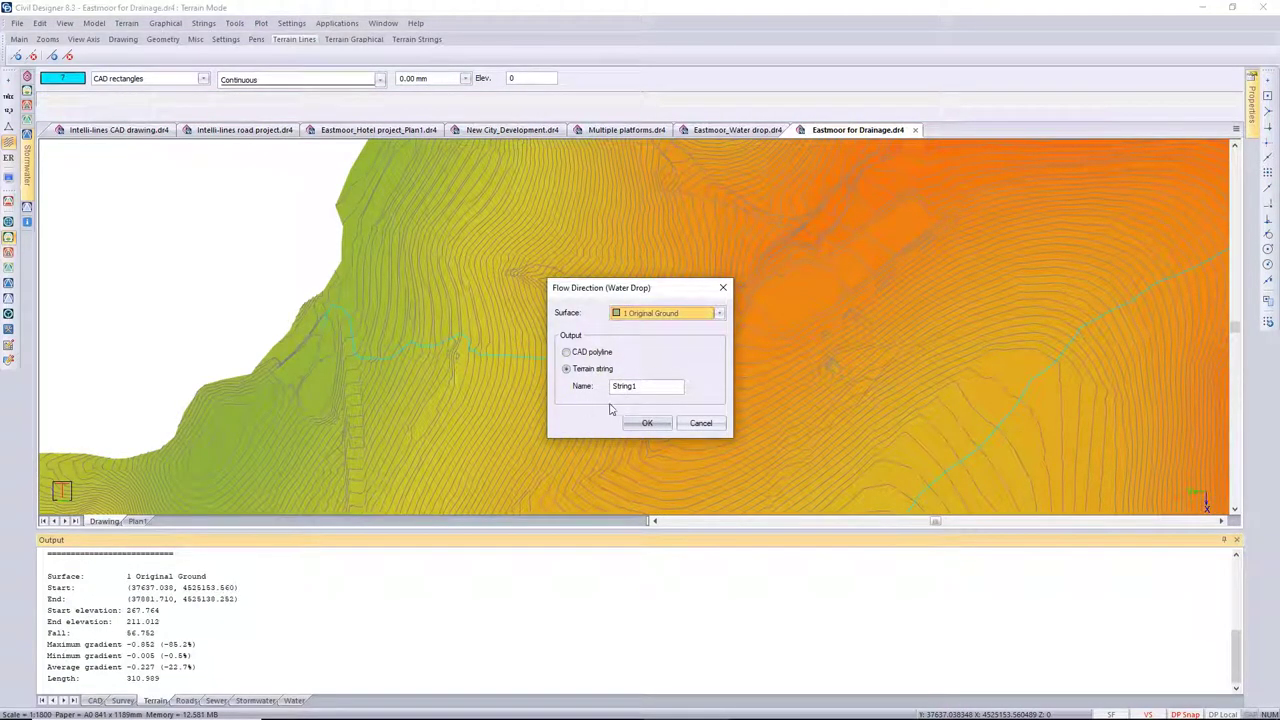
drag(669, 291, 870, 261)
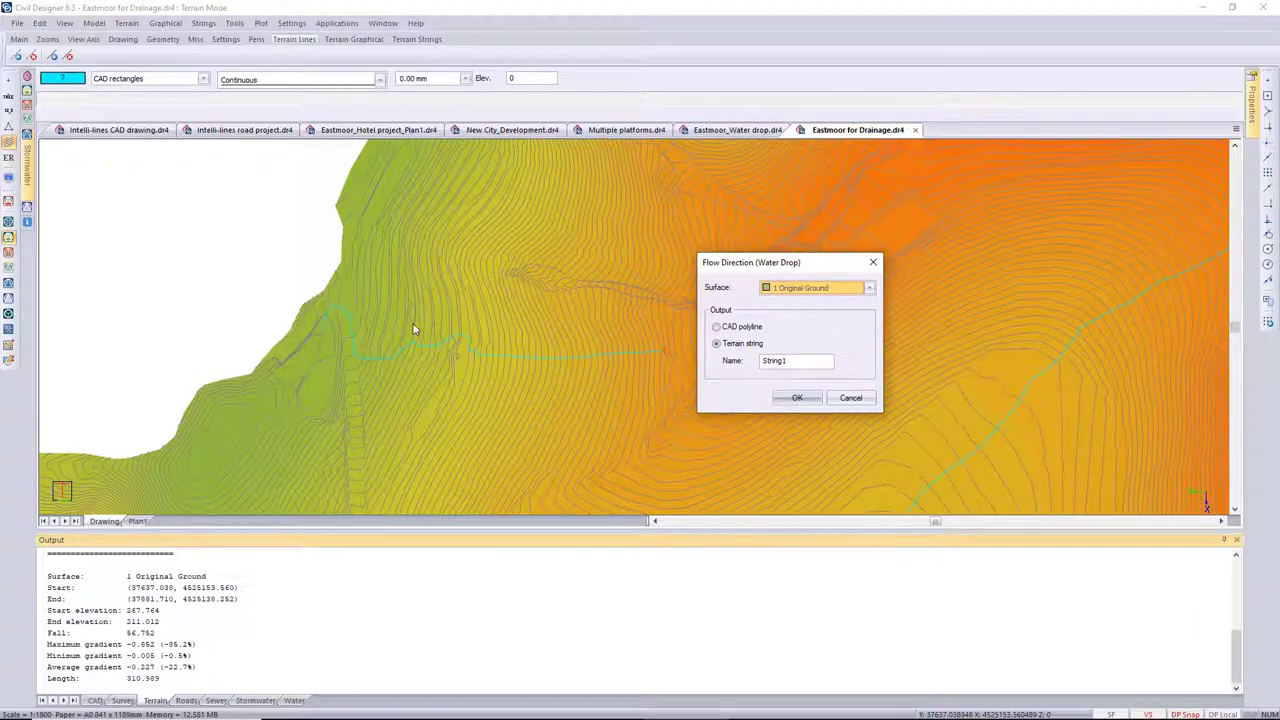
click(846, 399)
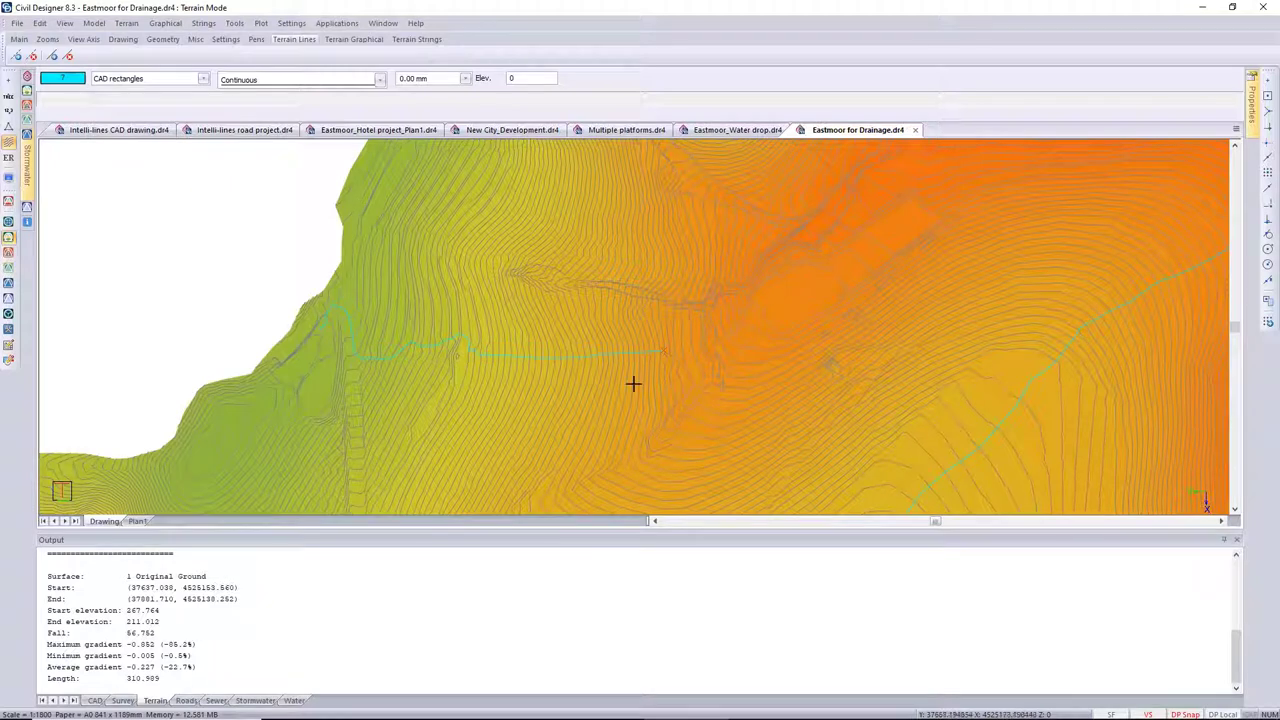
Step: Review the second water drop's reported coordinates, elevations, fall, gradients and length, and view the whole terrain with the output report hidden
click(165, 620)
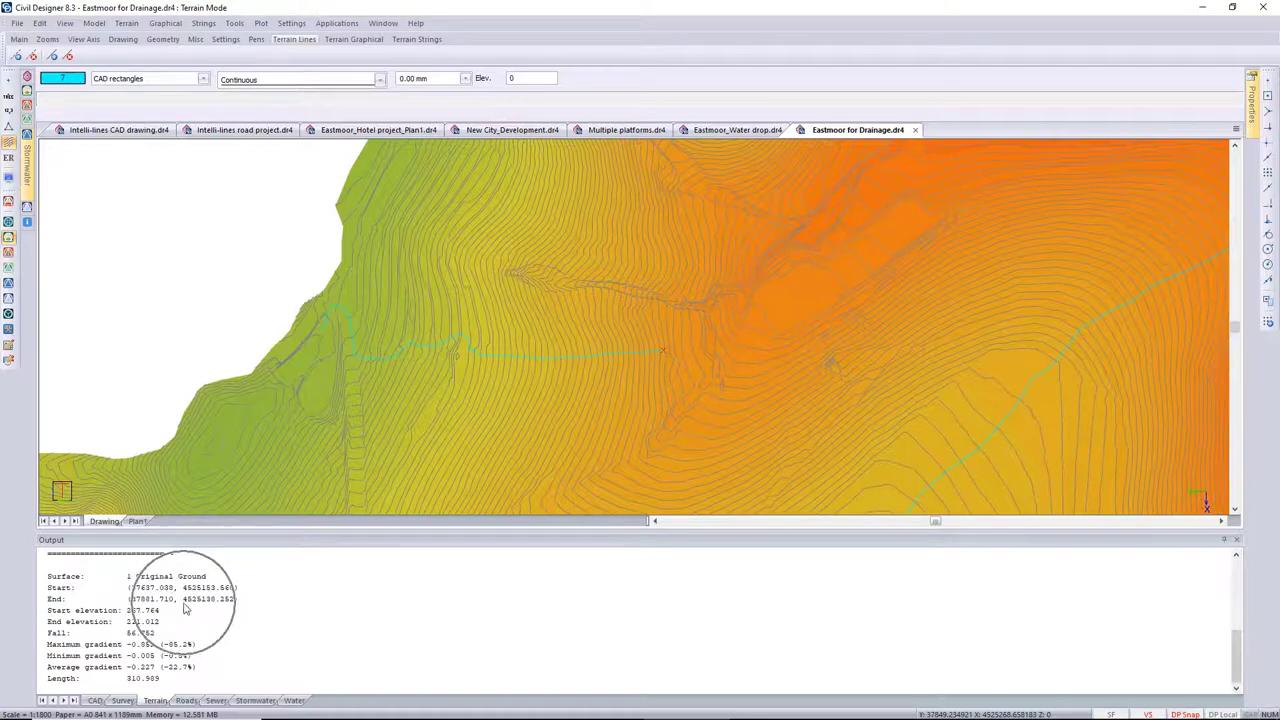
click(187, 606)
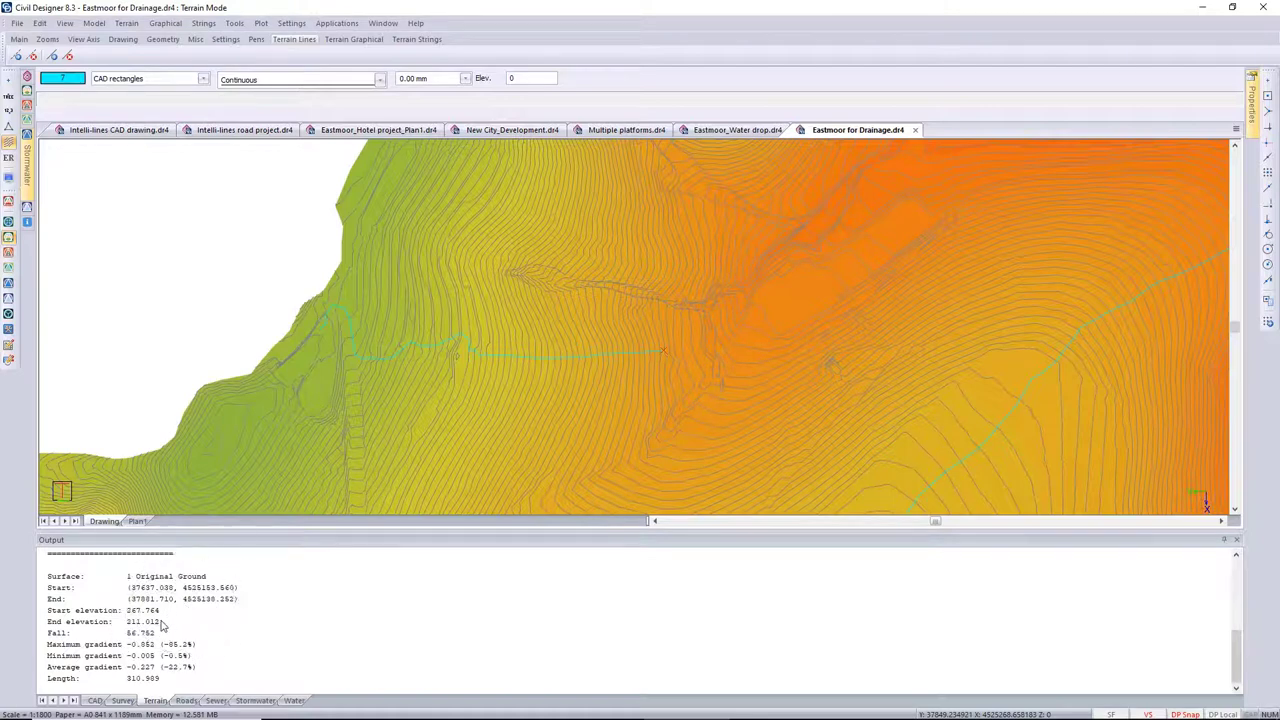
click(173, 683)
click(1226, 549)
scroll(706, 392, up, 2)
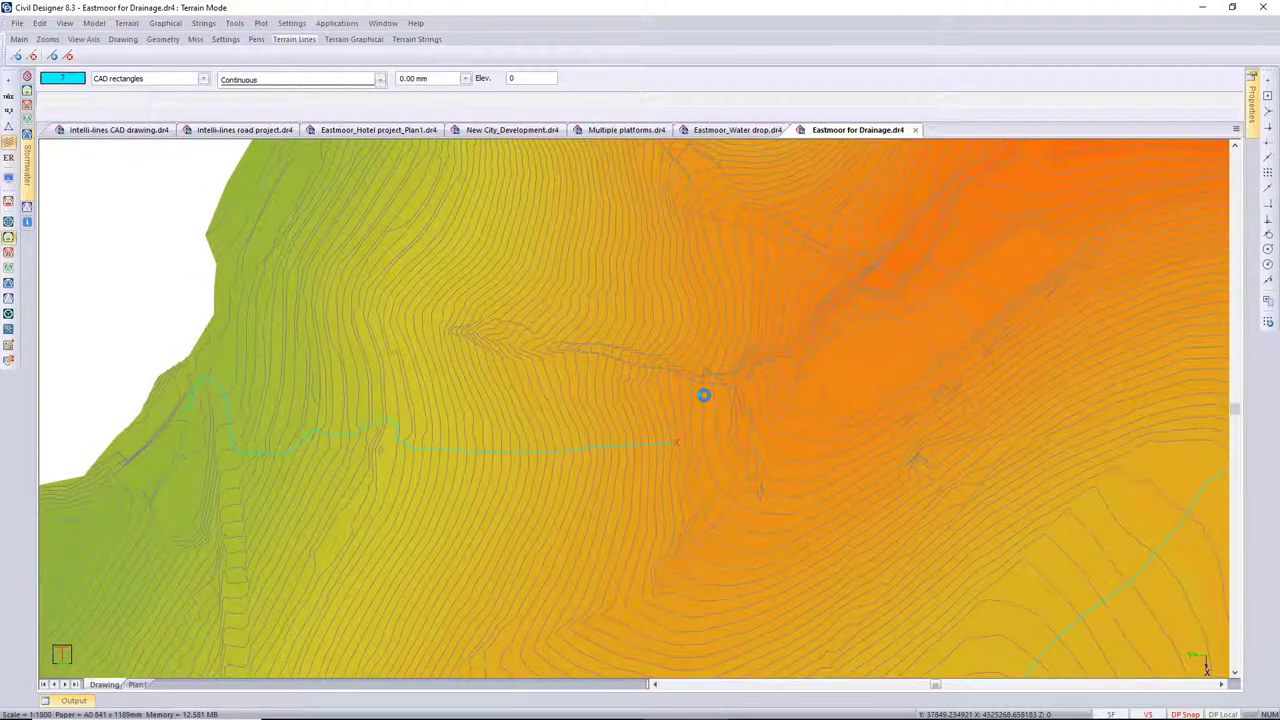
key(Home)
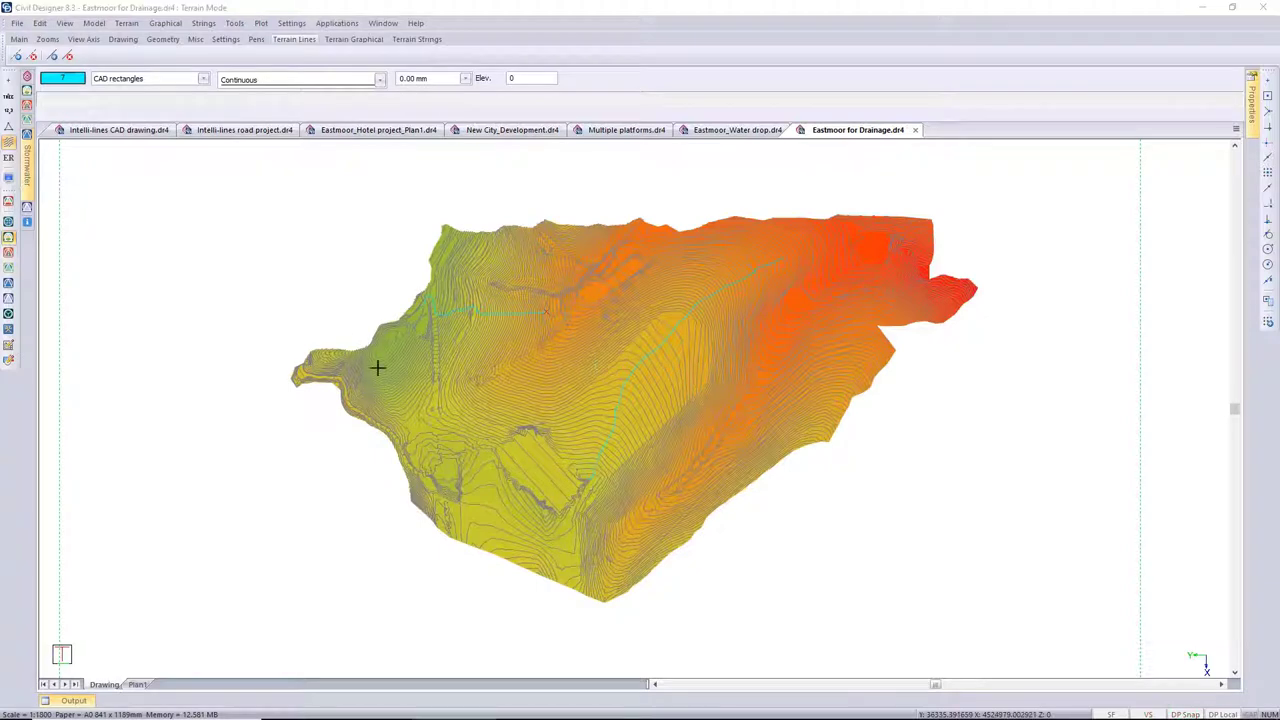
Step: Turn off height shading and turn on slope shading for 1 Original Ground, displaying slope arrows without slope colours
click(8, 180)
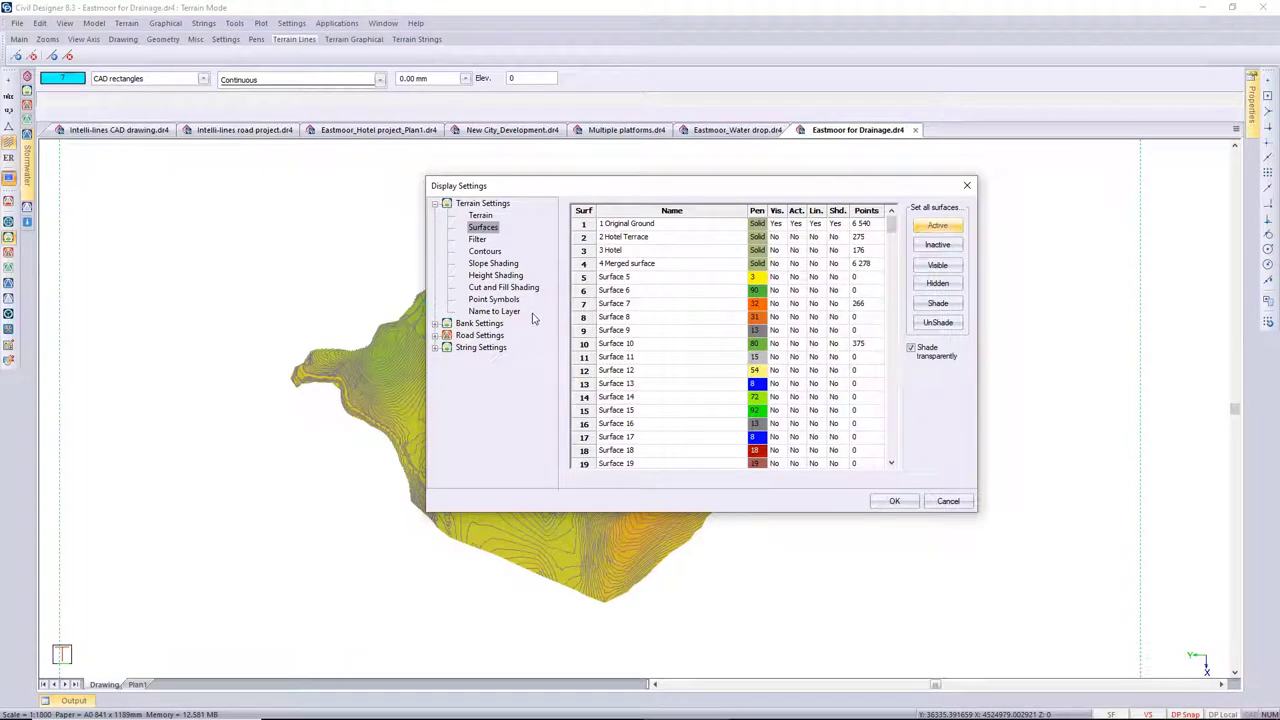
click(497, 276)
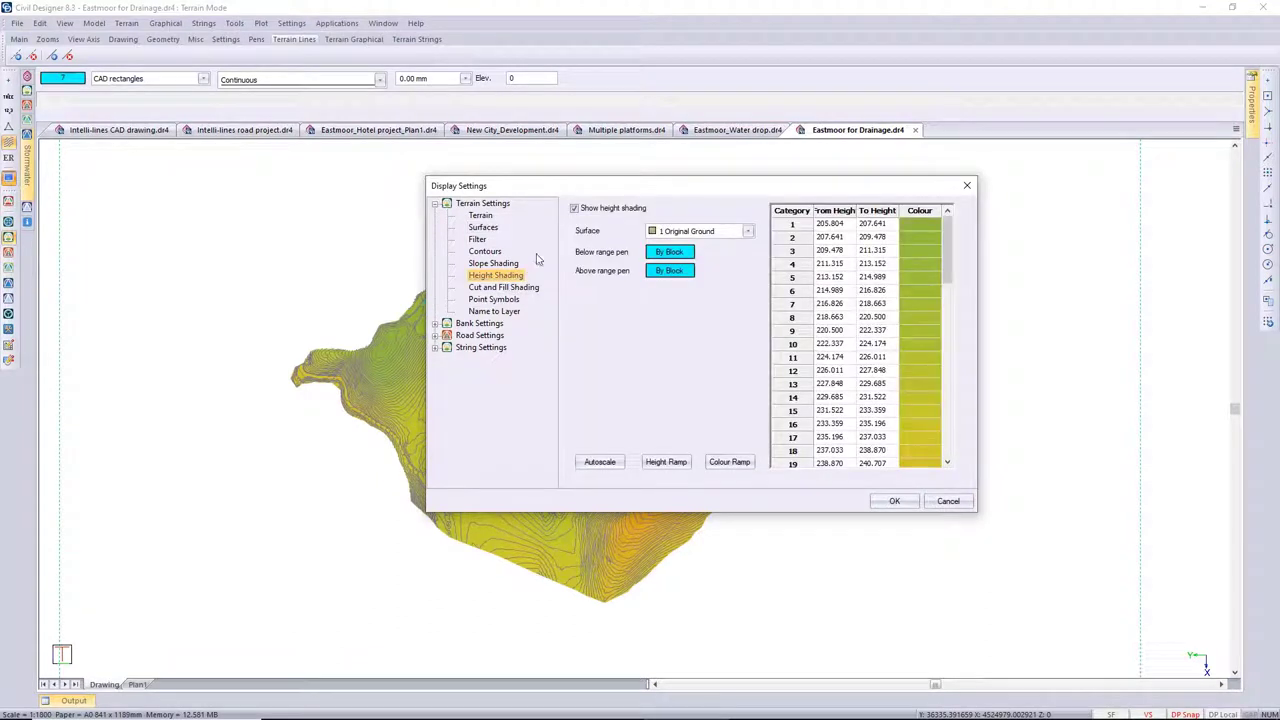
click(574, 209)
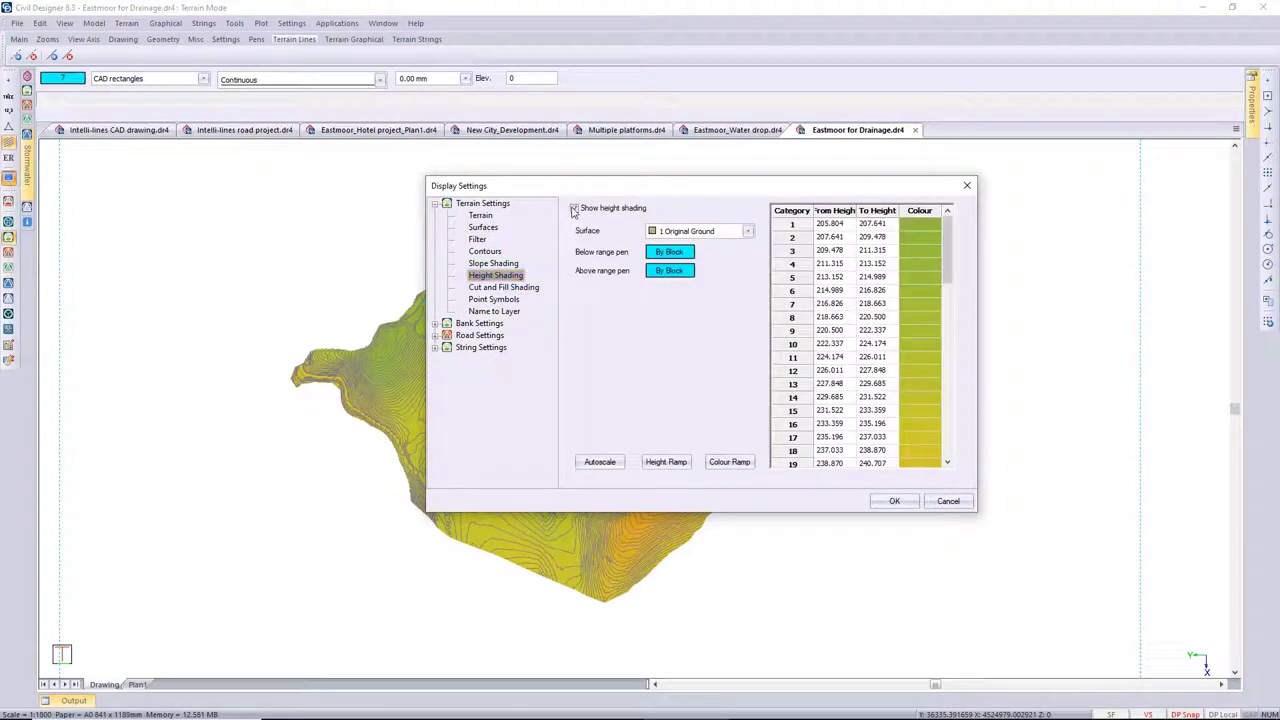
click(494, 264)
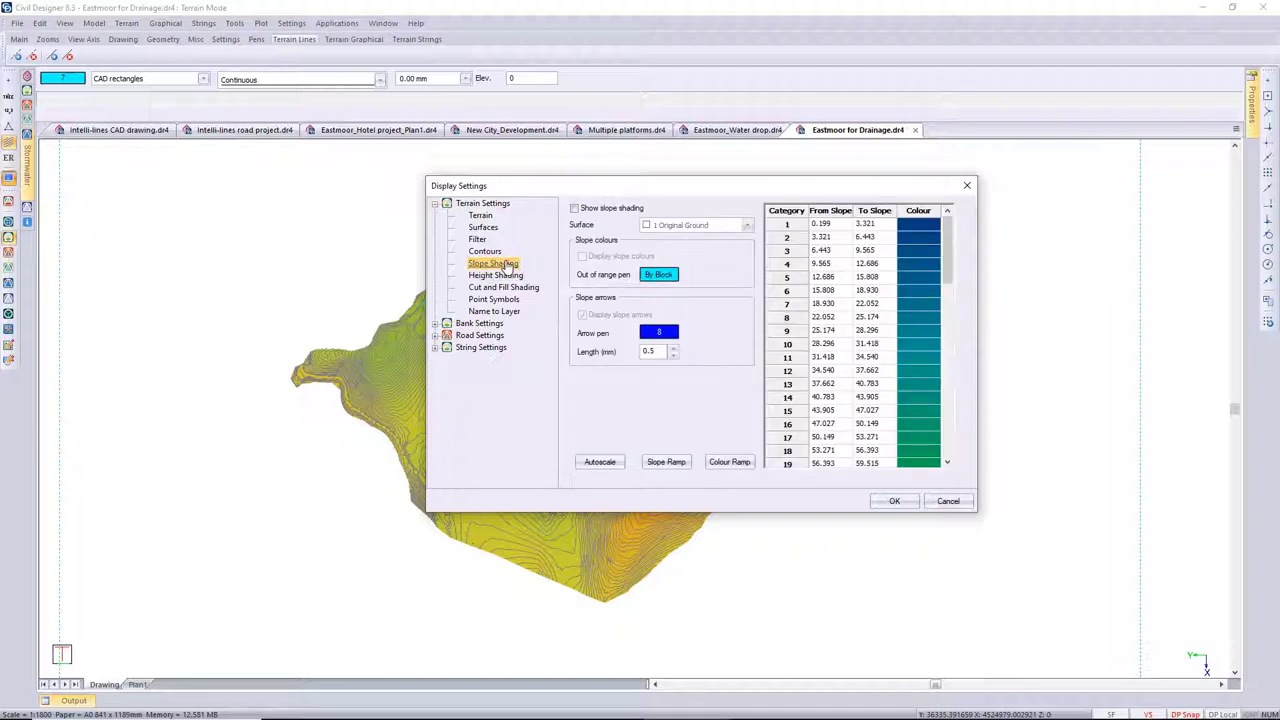
click(575, 209)
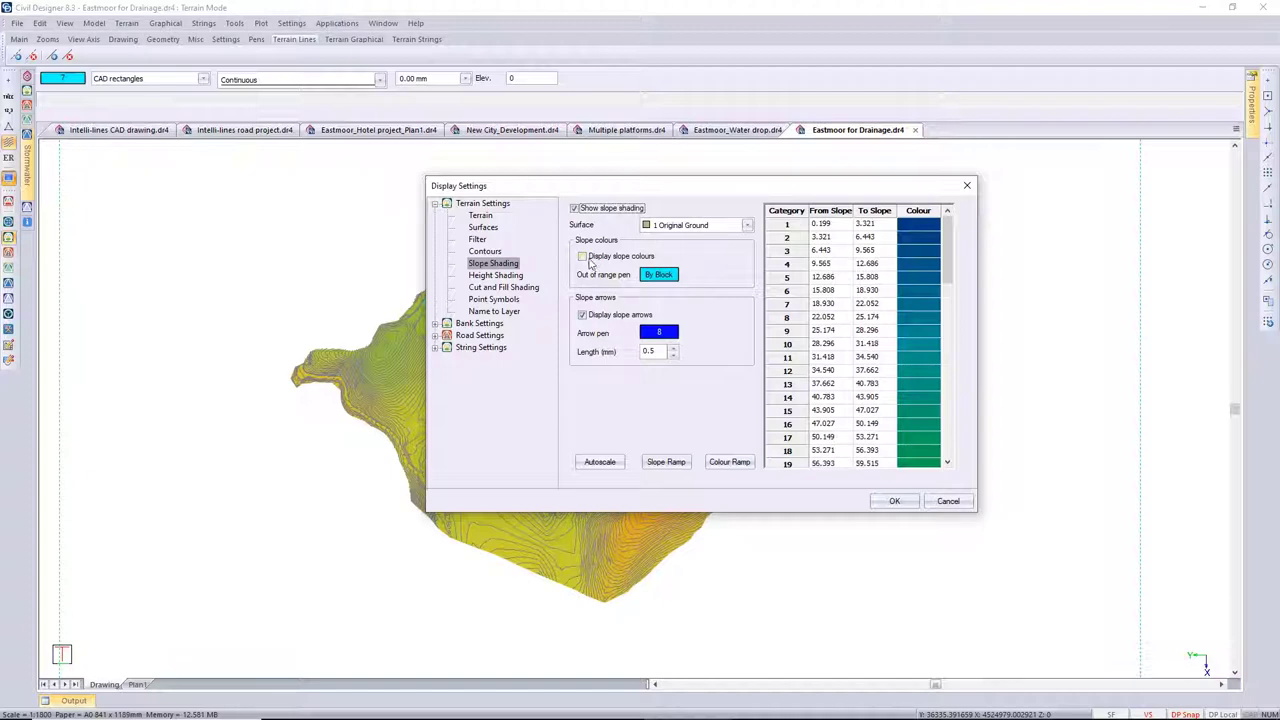
click(584, 257)
click(891, 501)
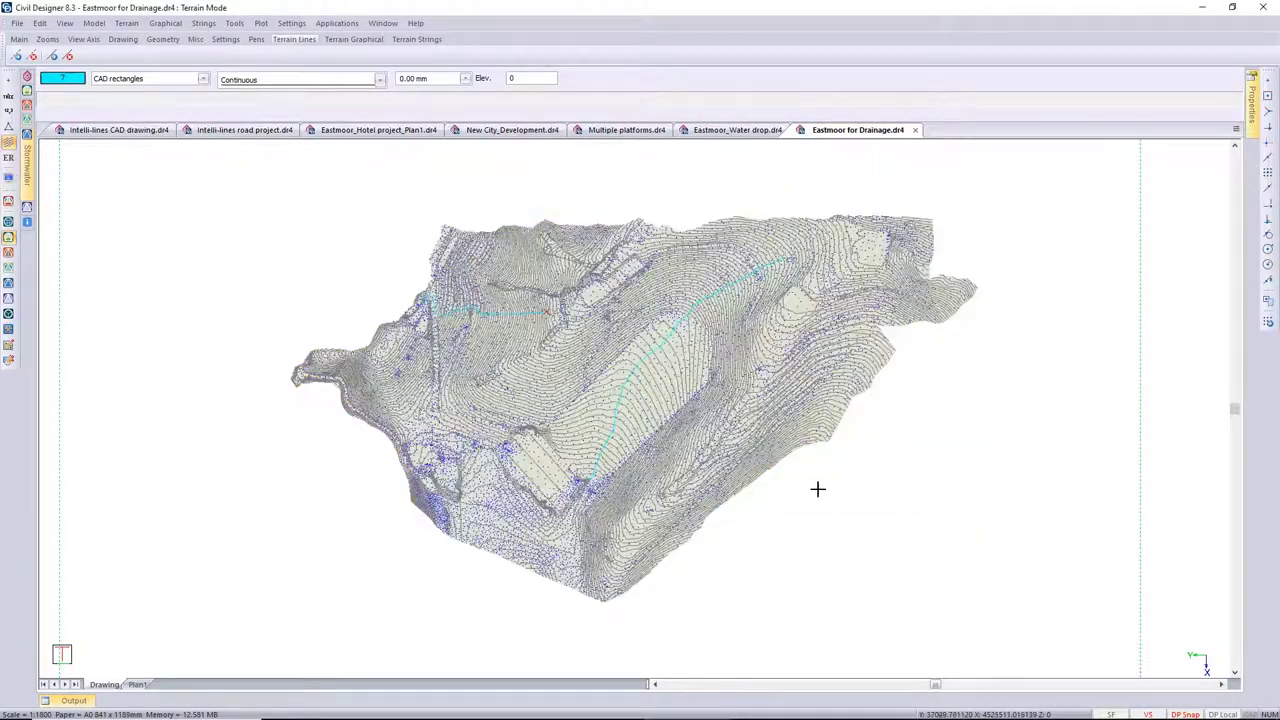
Step: Examine the slope arrows around the water drop path and display the terrain triangulation with them
scroll(757, 437, up, 5)
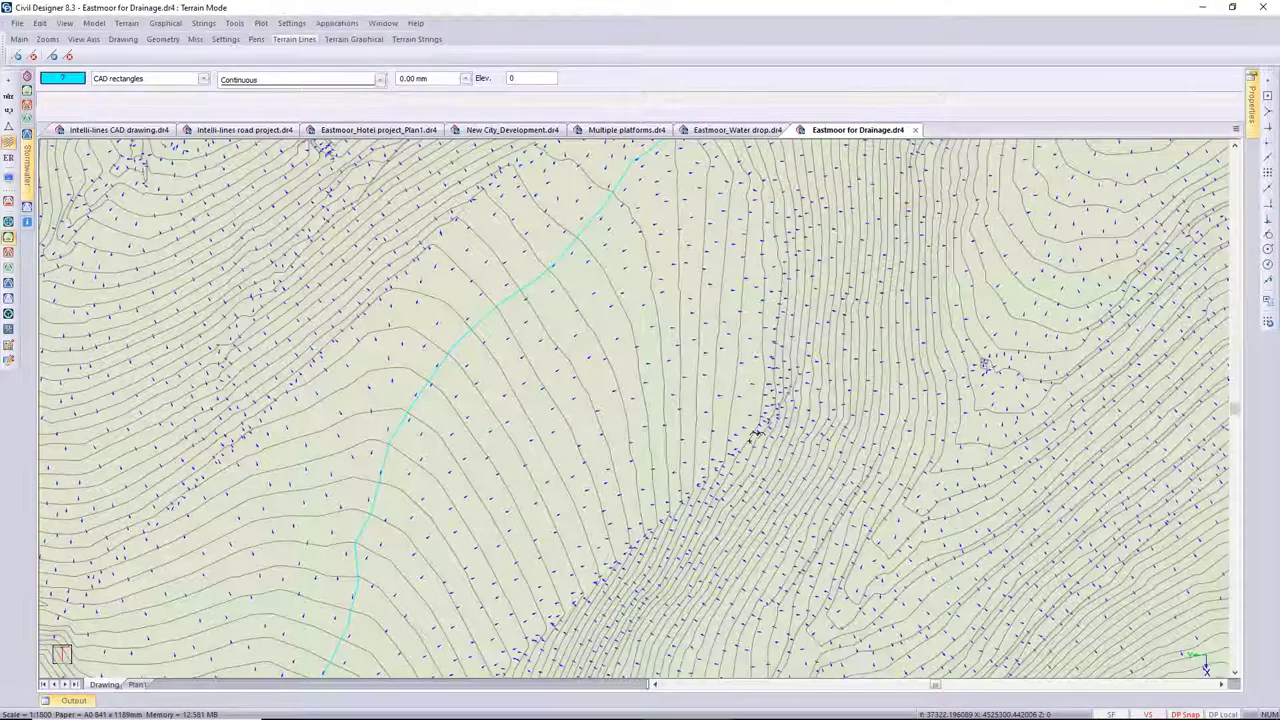
scroll(597, 366, up, 1)
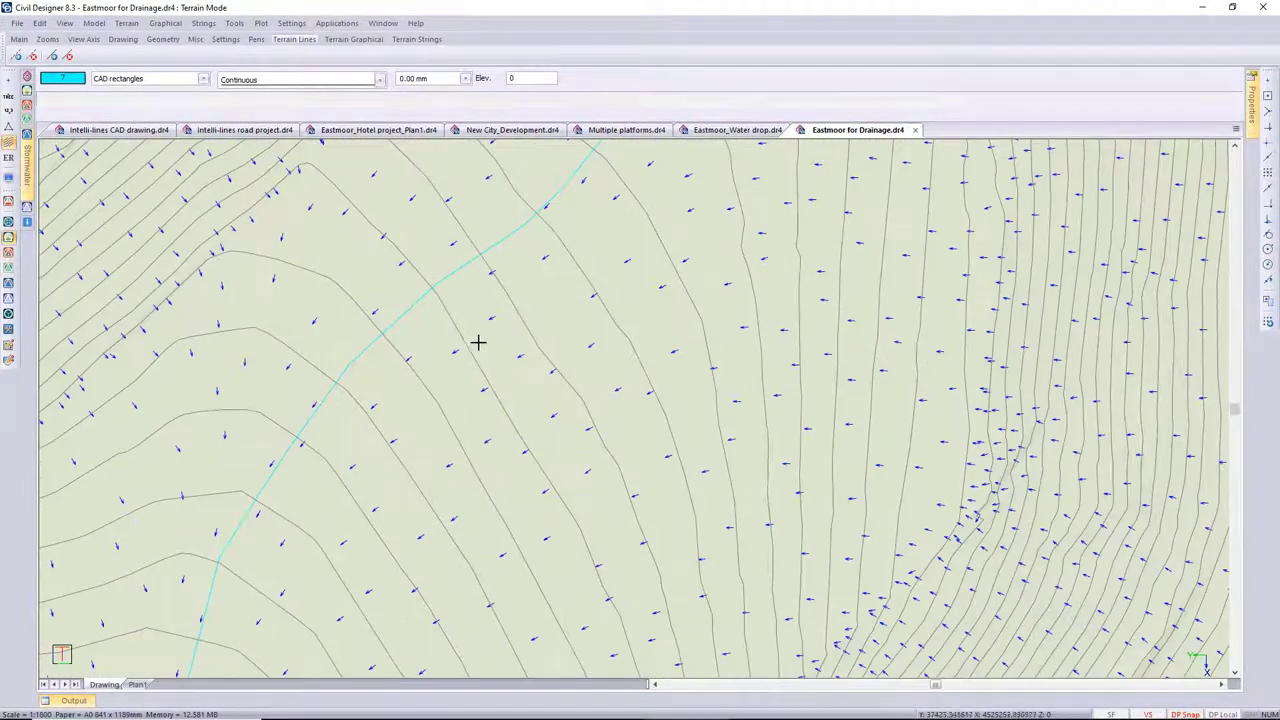
scroll(471, 316, down, 1)
scroll(634, 405, up, 1)
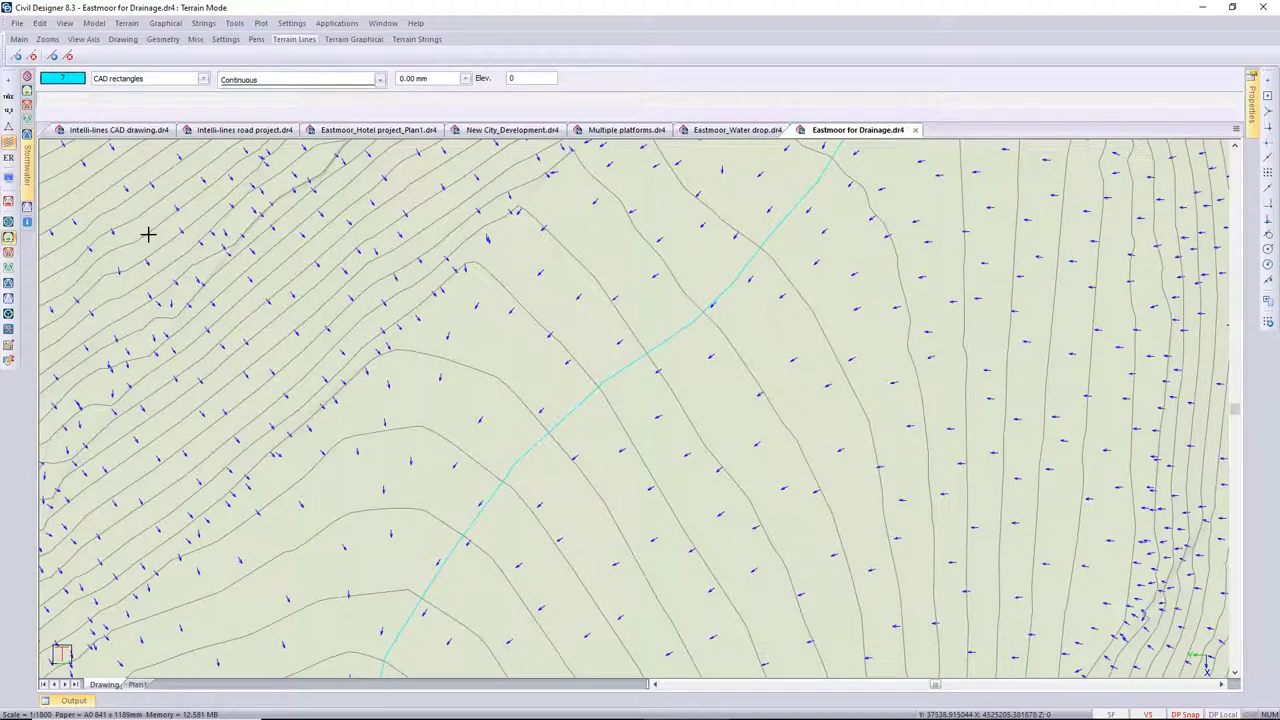
click(8, 129)
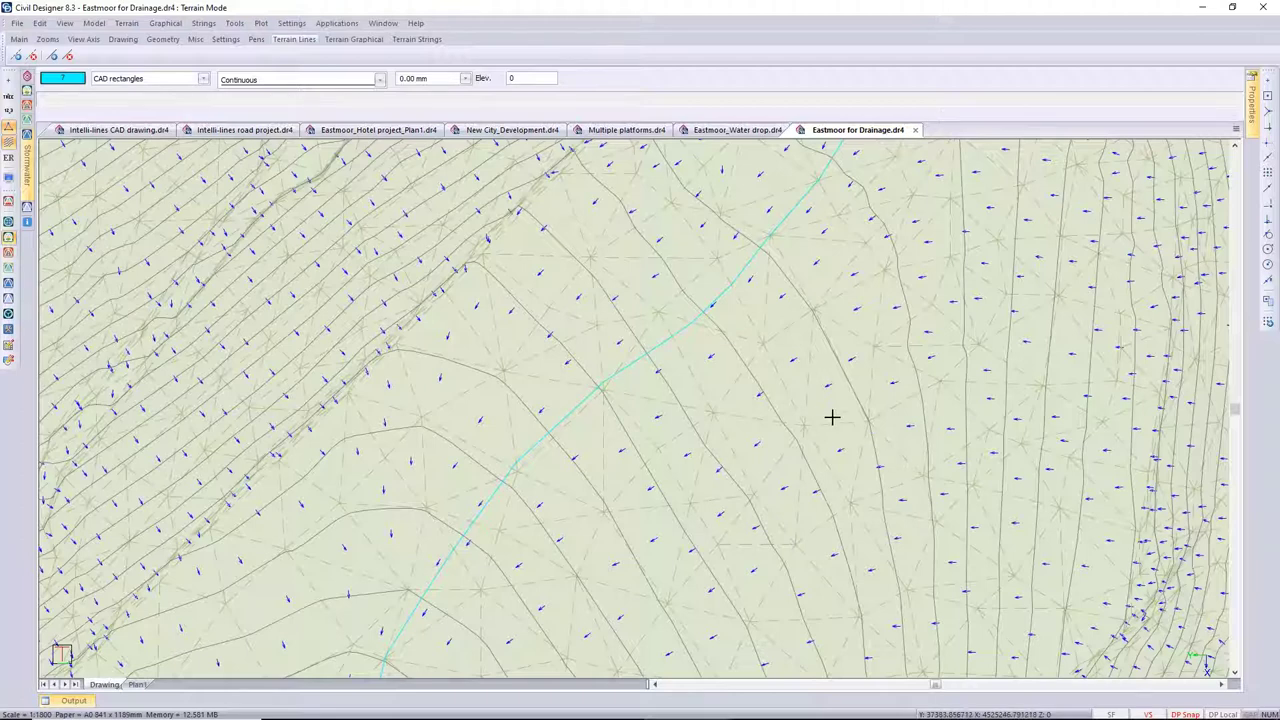
scroll(832, 417, up, 2)
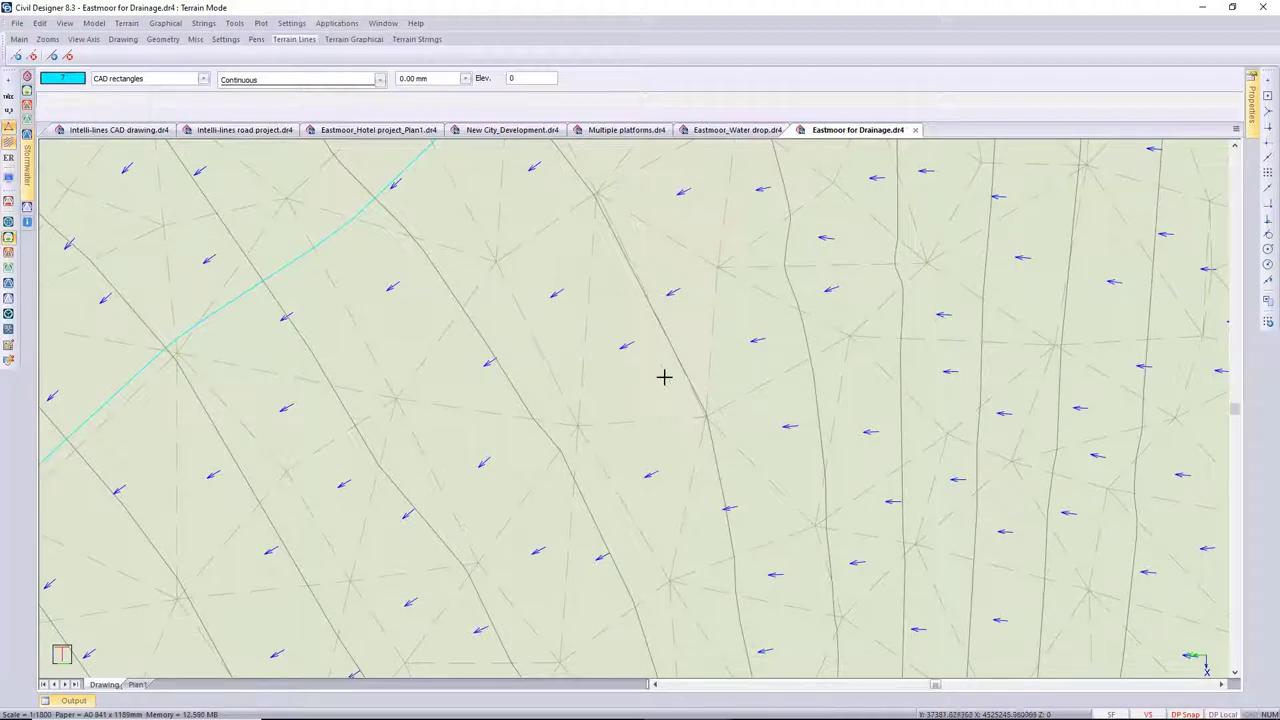
Step: Switch to the Eastmoor_Water drop.dr4 drawing
click(735, 132)
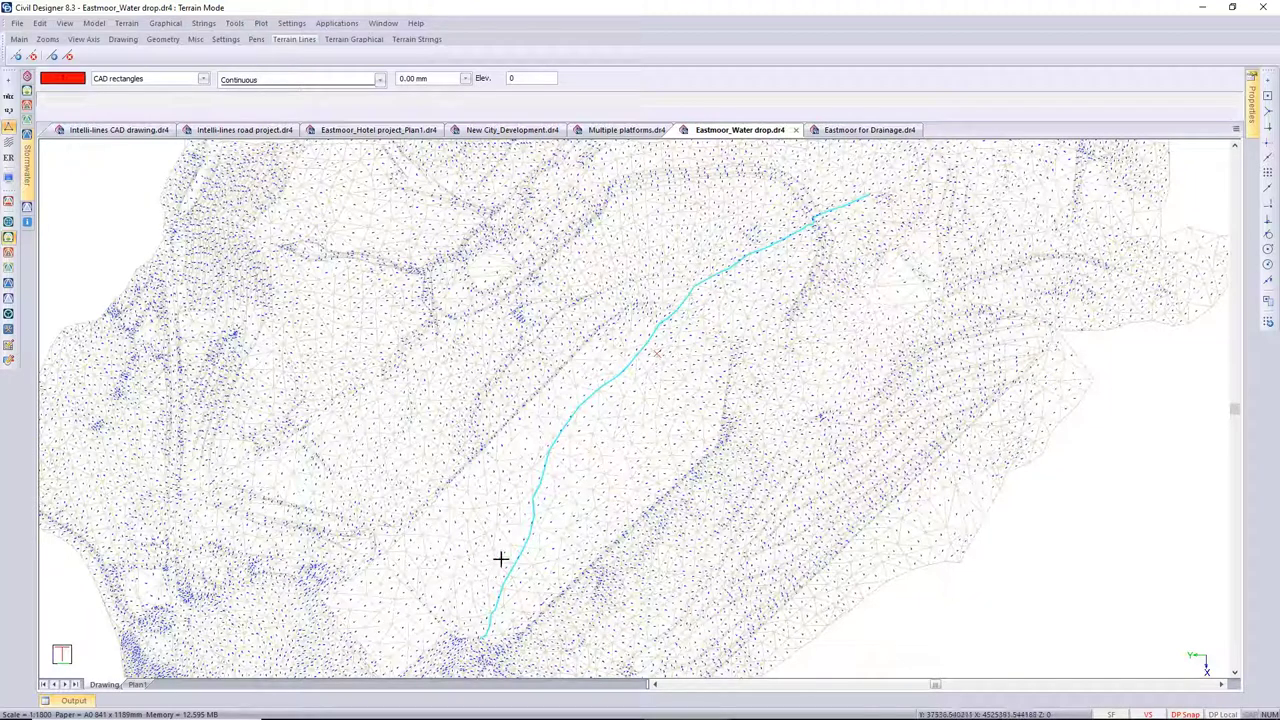
Step: Open the Render View of the terrain and view the water drop path from saved viewpoints 9, 2 and 5
right_click(649, 477)
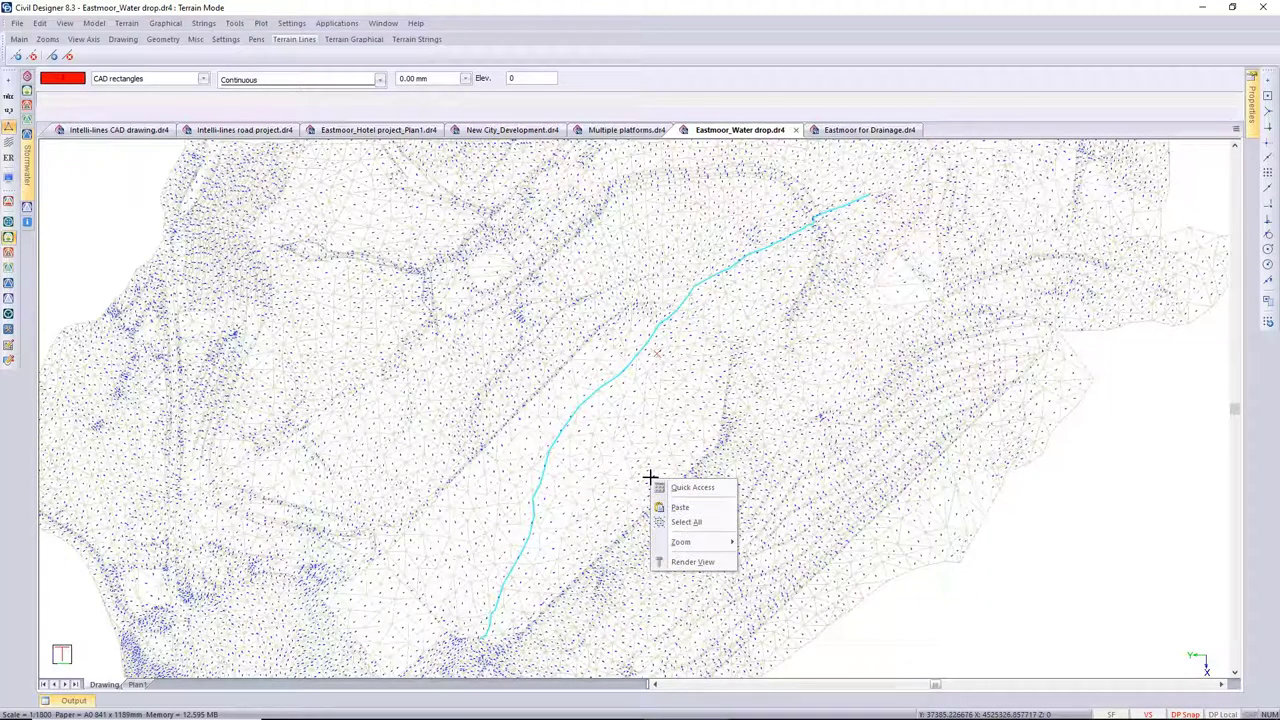
click(694, 562)
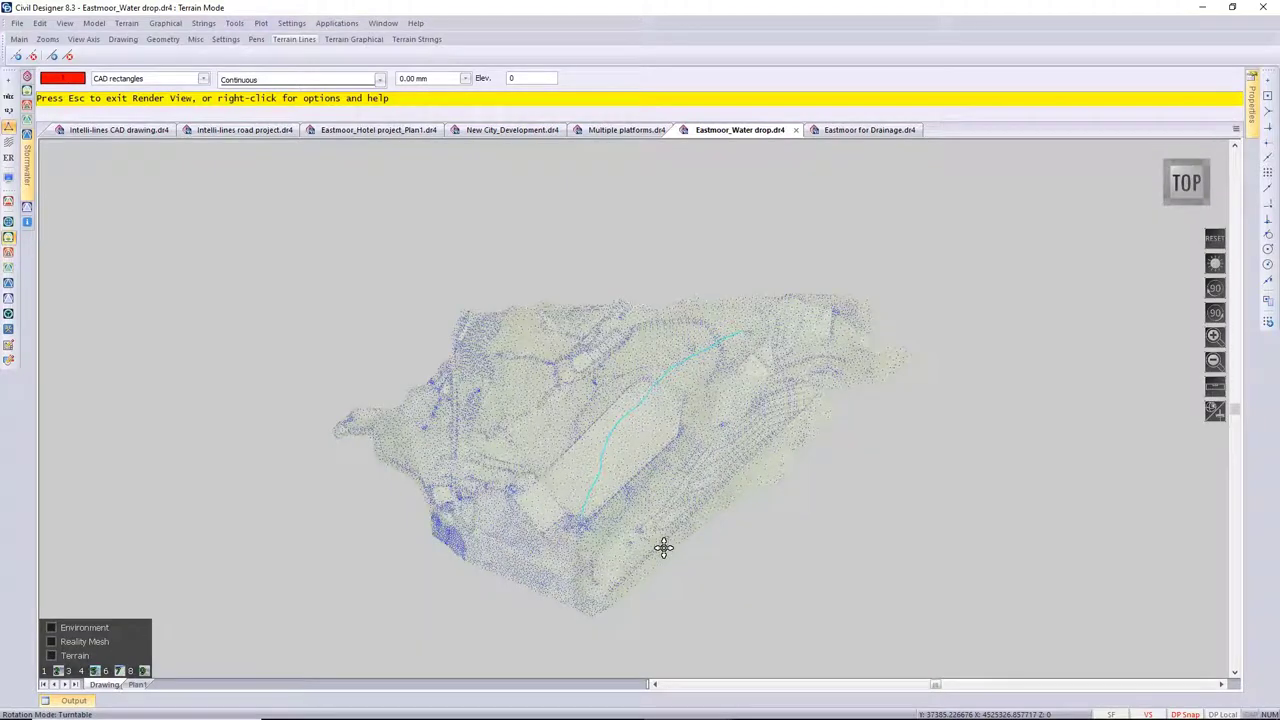
click(144, 671)
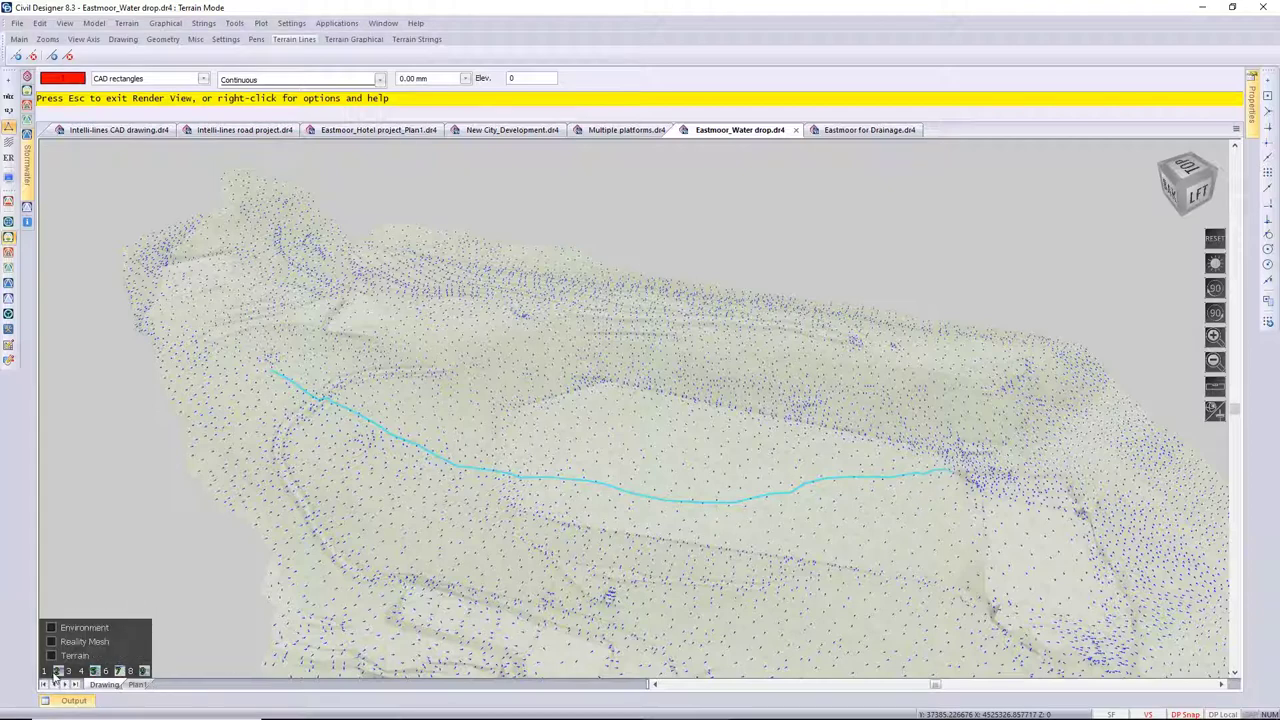
click(57, 672)
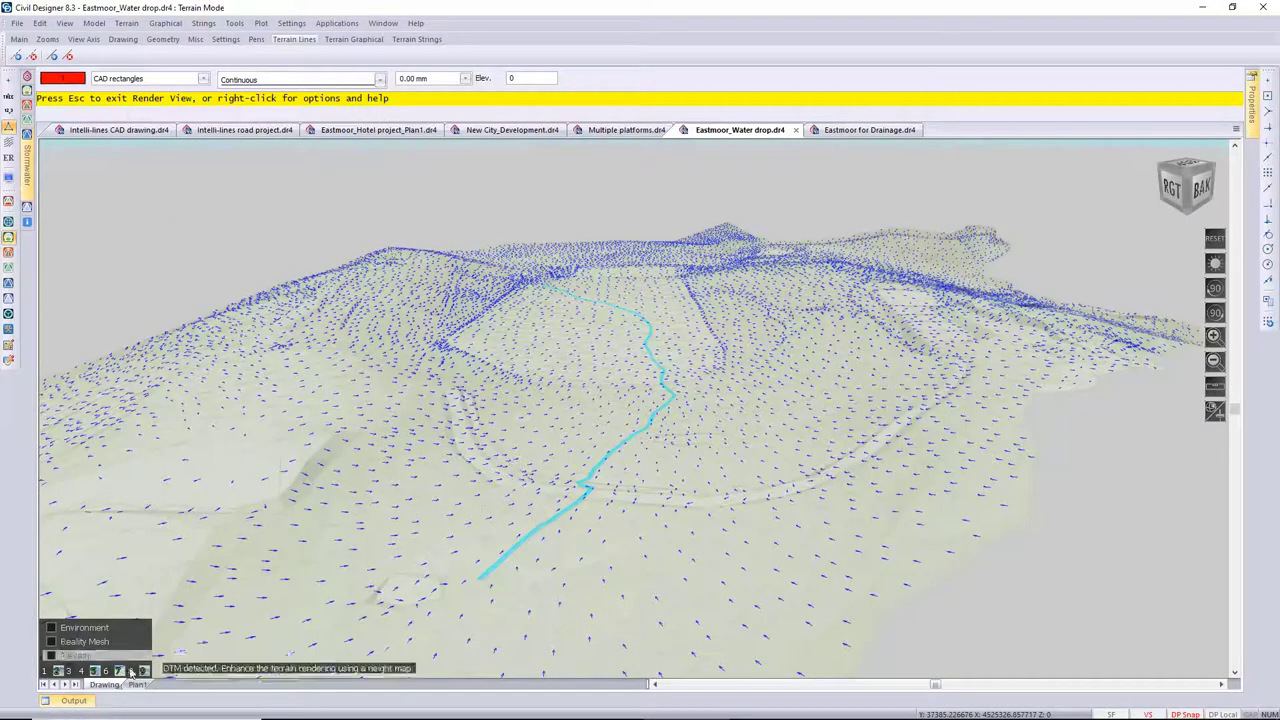
click(98, 674)
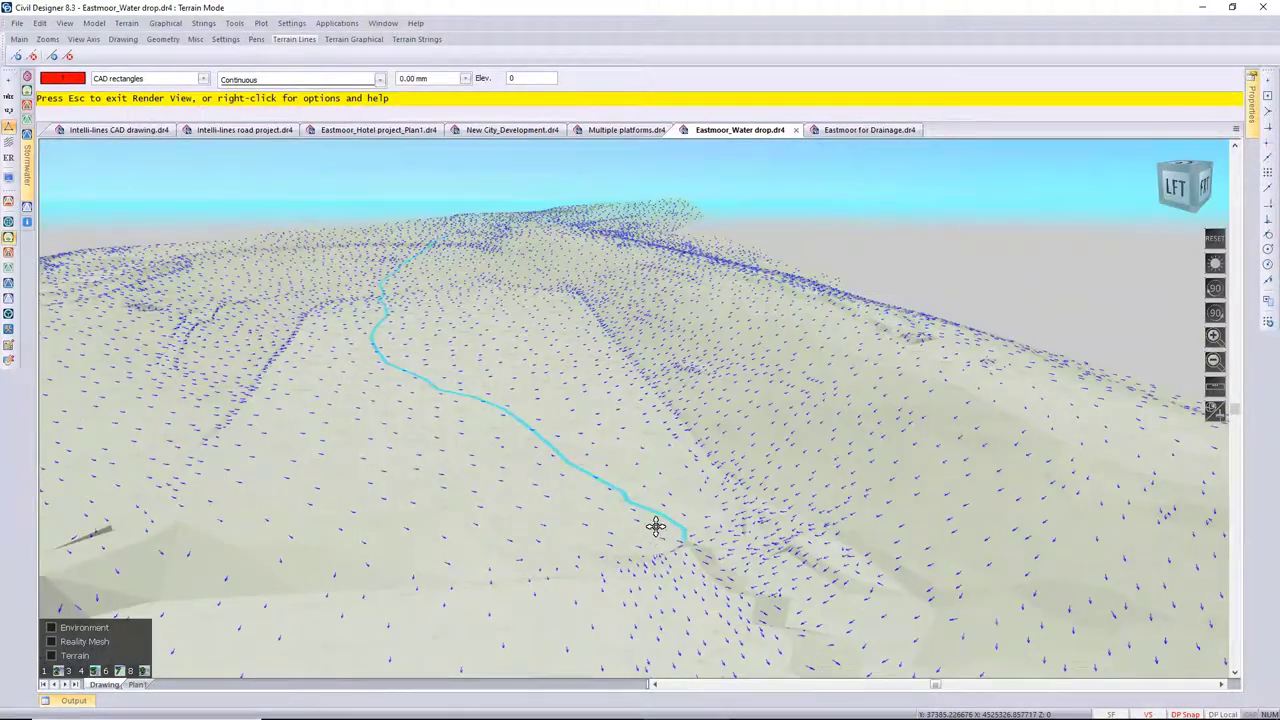
Step: Run a flythrough along the Water drop camera path at 10 metres above it, then return to saved viewpoint 7
right_click(536, 452)
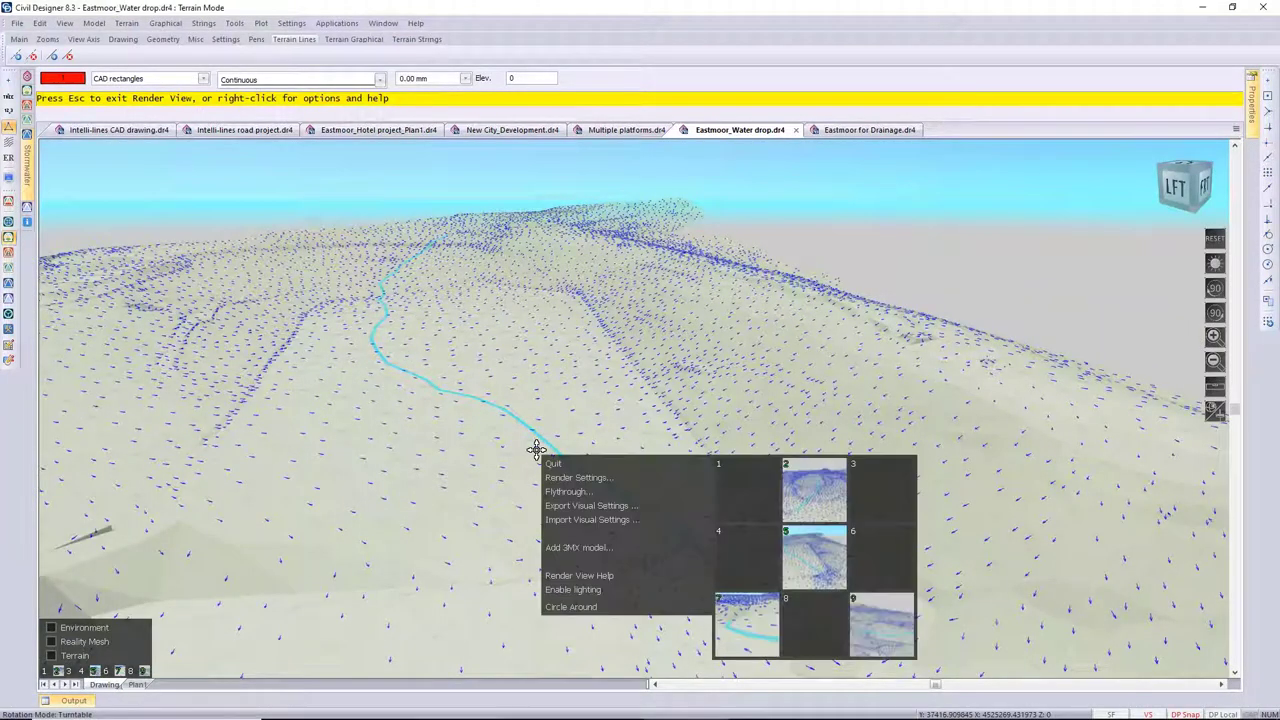
click(574, 497)
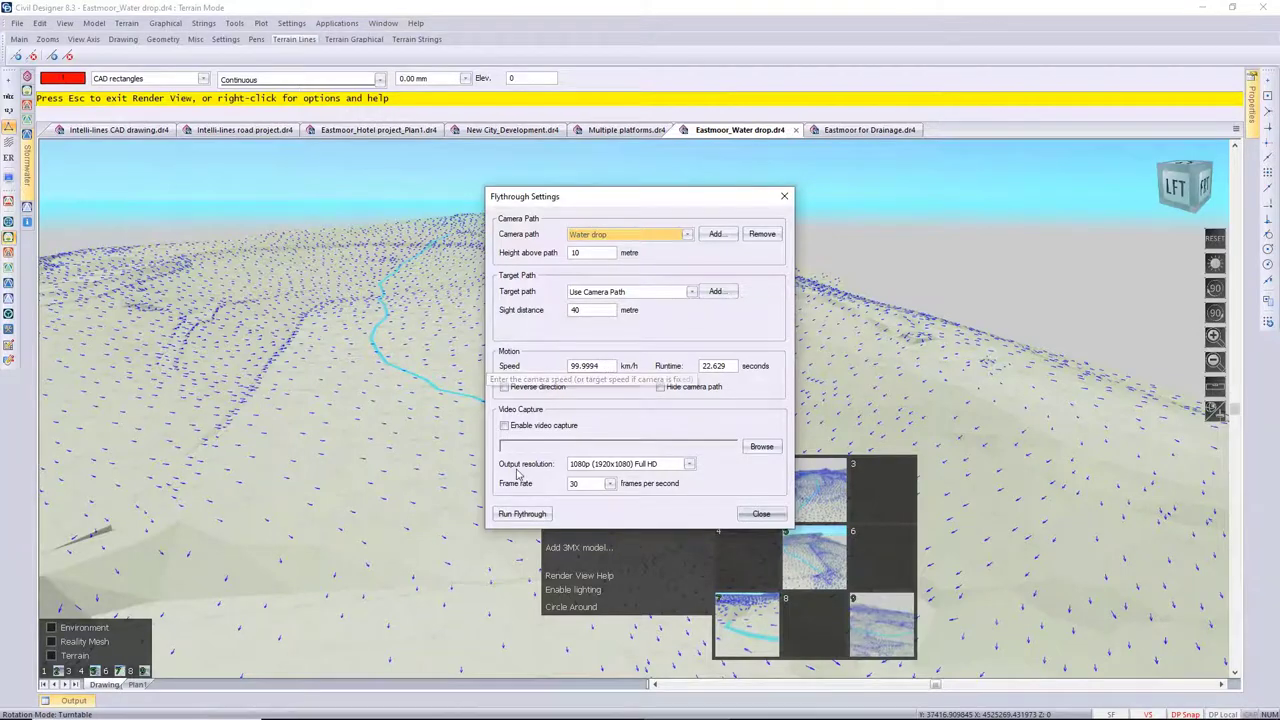
click(517, 517)
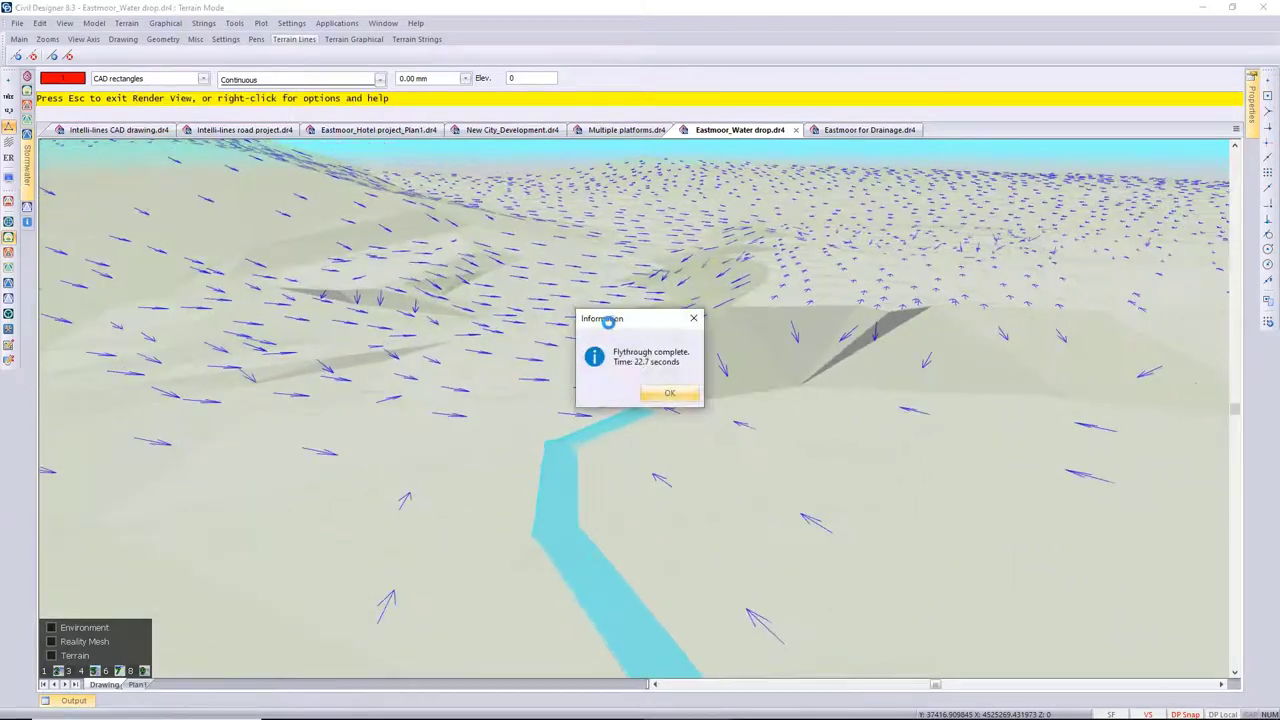
click(665, 394)
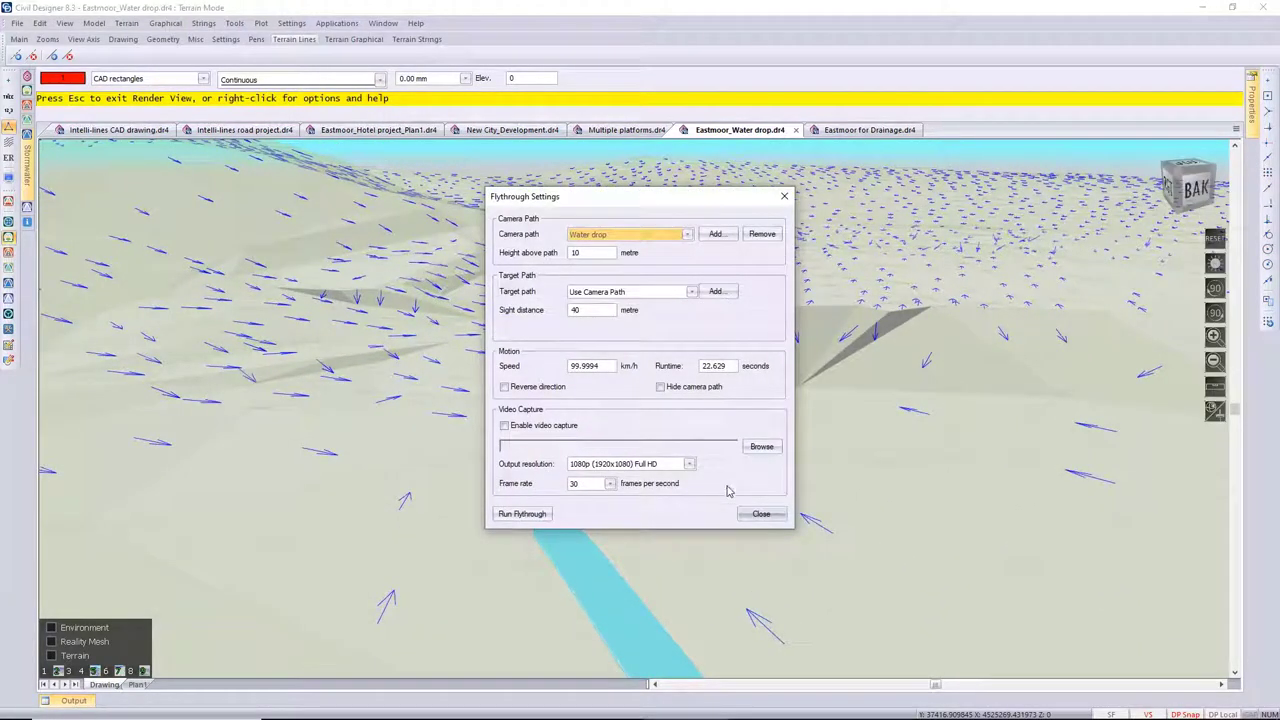
click(755, 515)
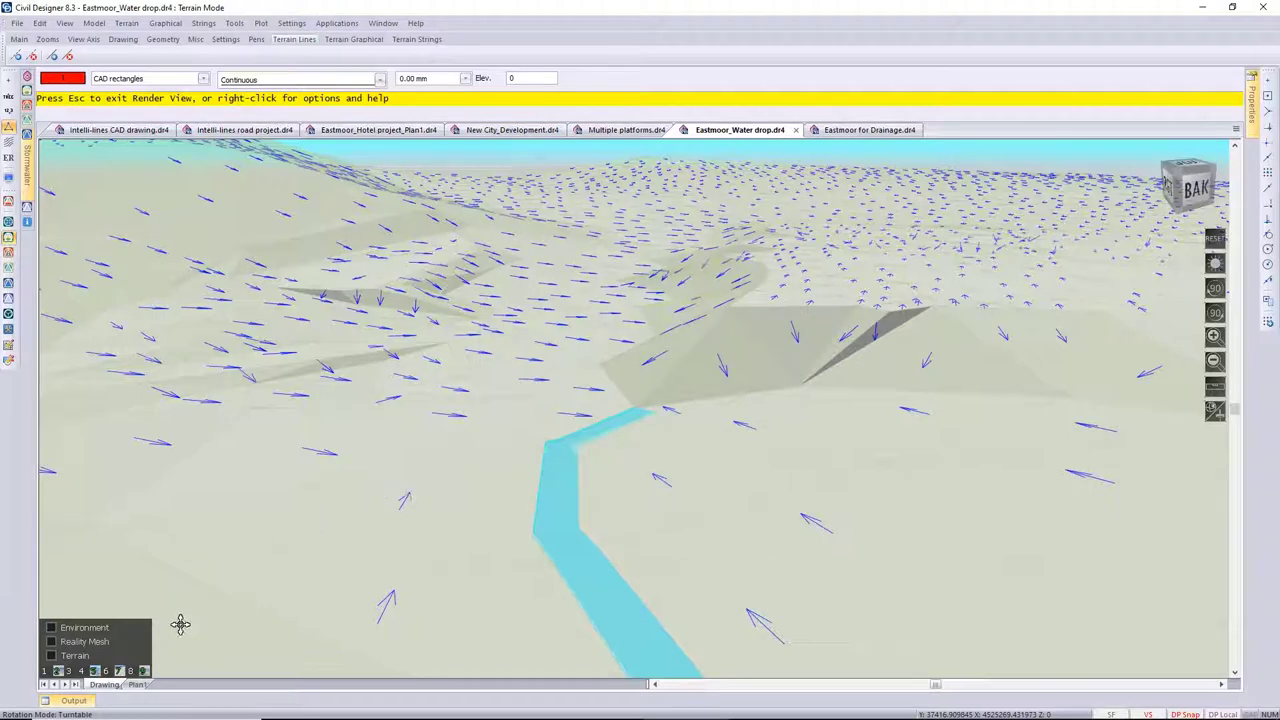
click(118, 672)
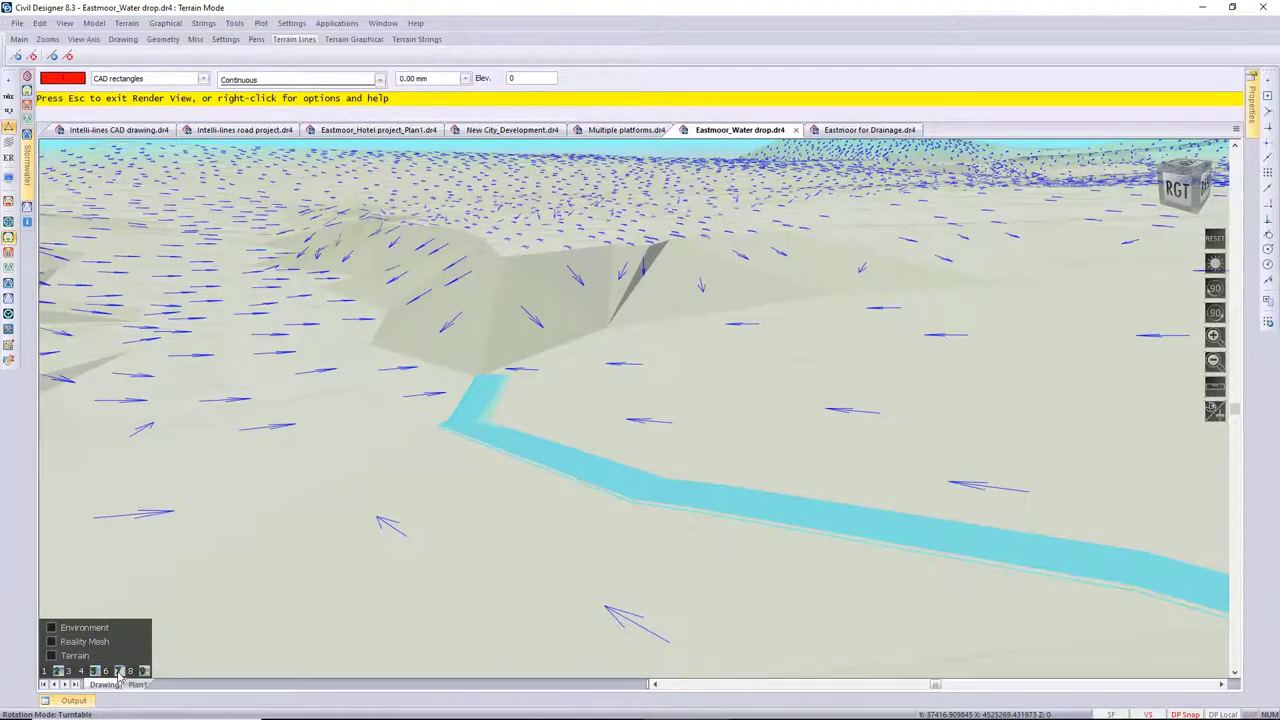
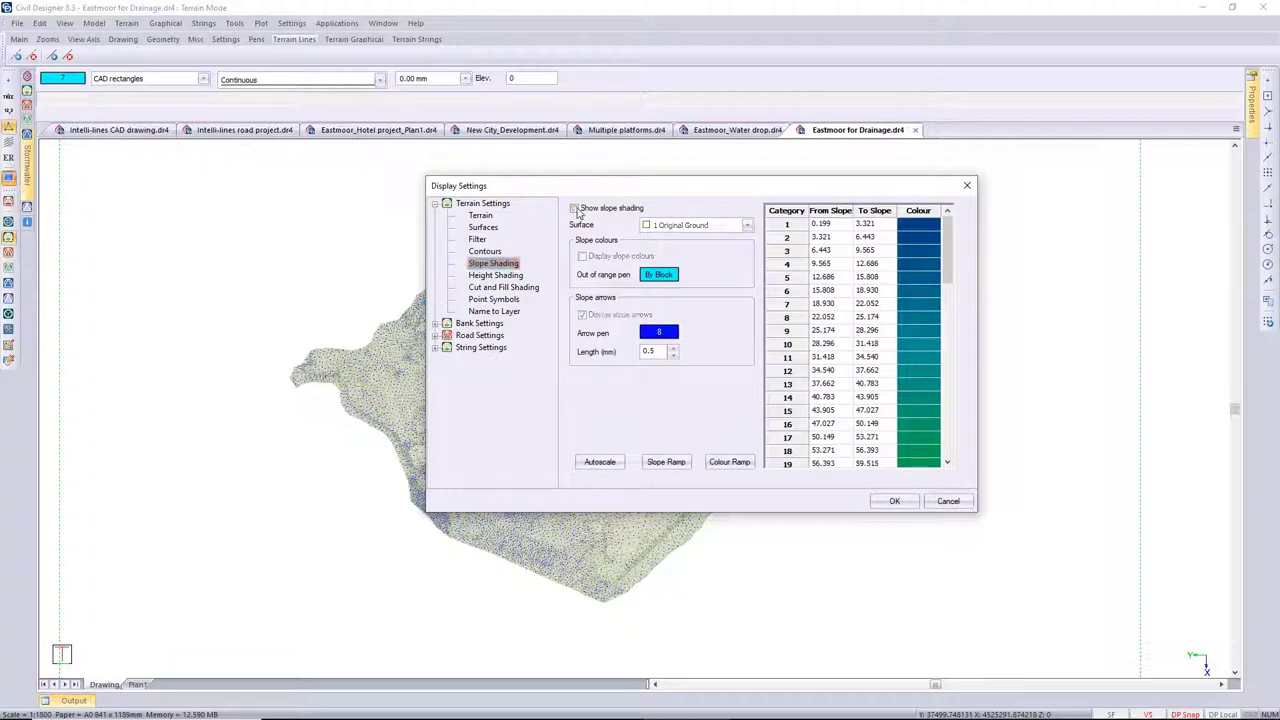
Step: Turn off slope shading and hide the terrain triangulation in the Eastmoor for Drainage.dr4 drawing
click(894, 501)
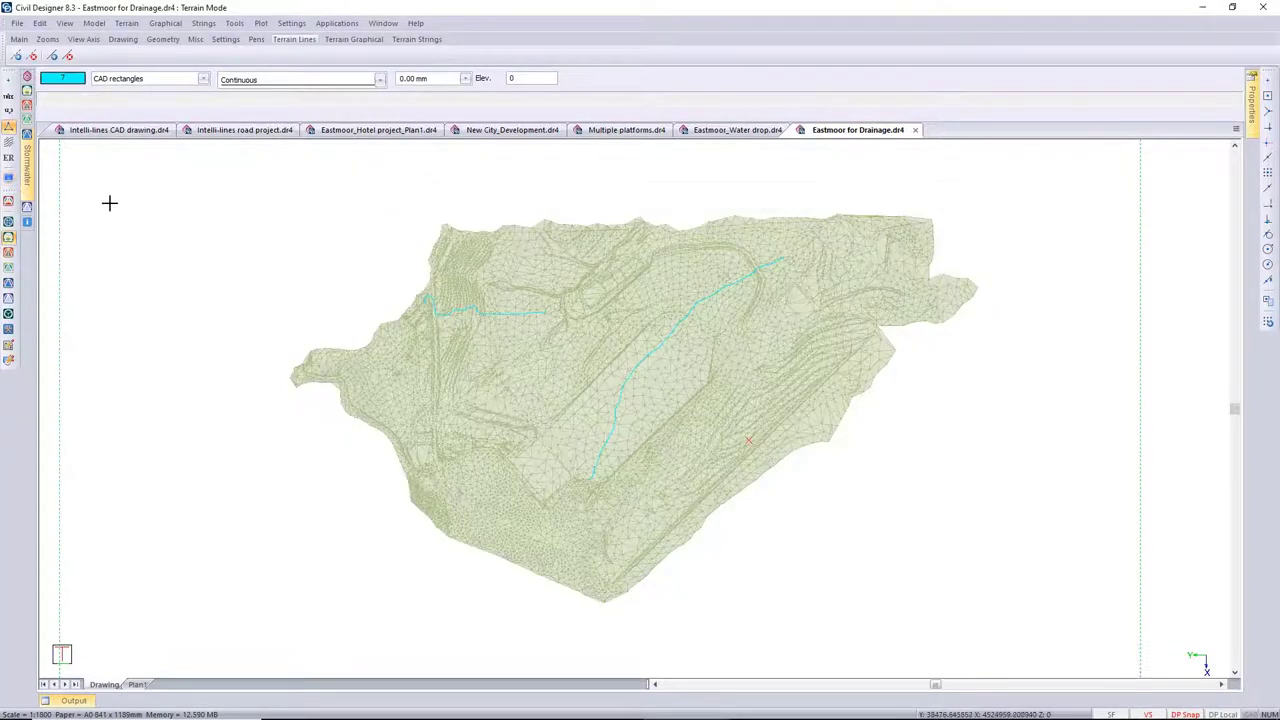
click(8, 128)
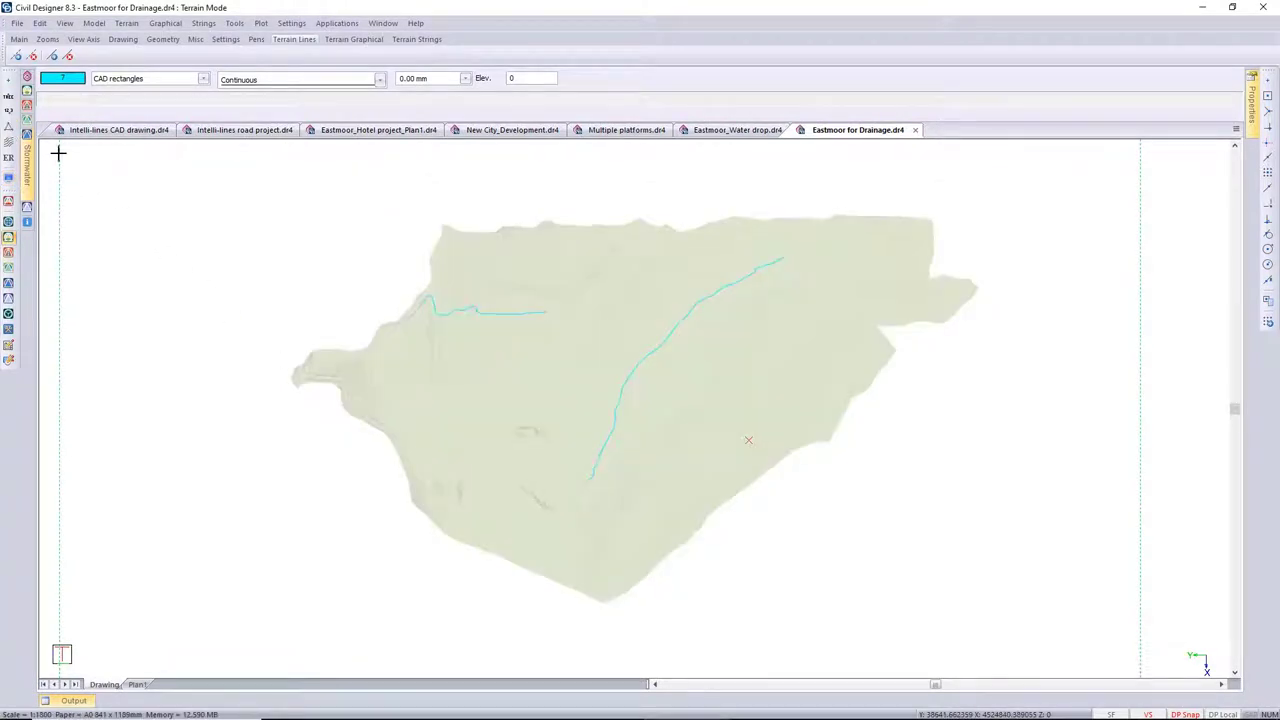
Step: Open the string longsection of the longer water drop path and place its window clear of the path in plan
middle_drag(294, 532, 569, 462)
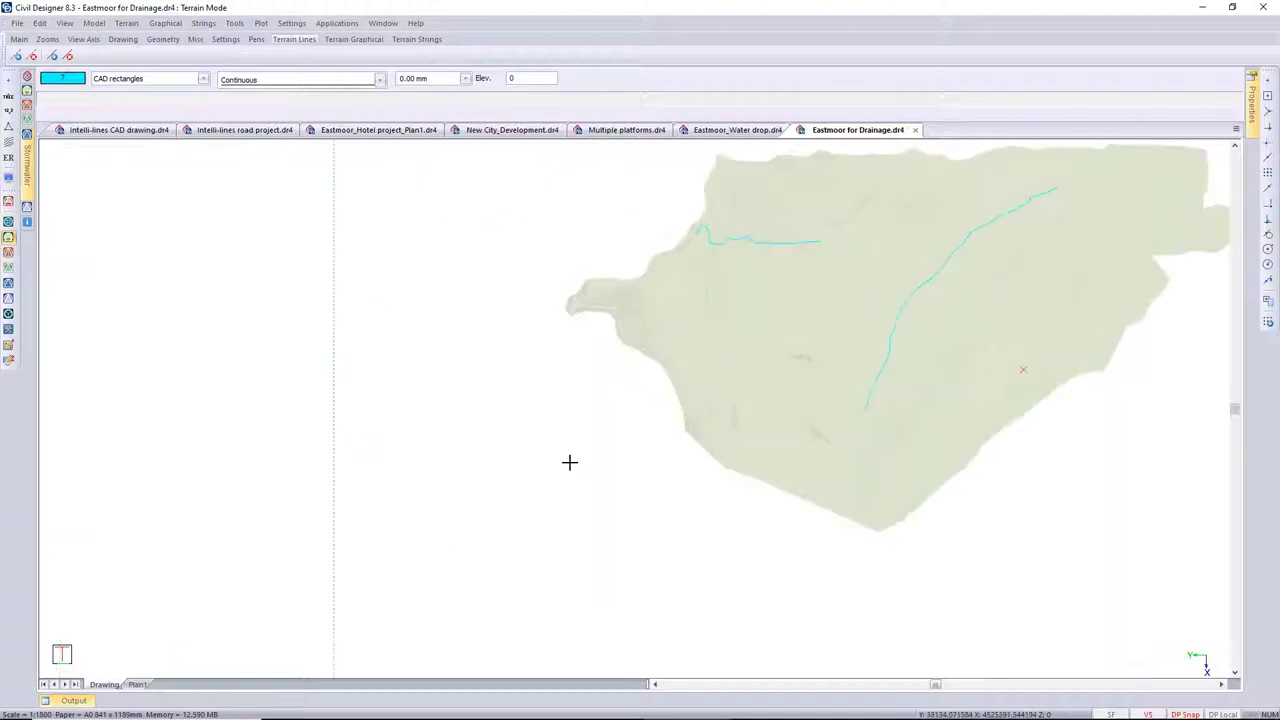
click(891, 320)
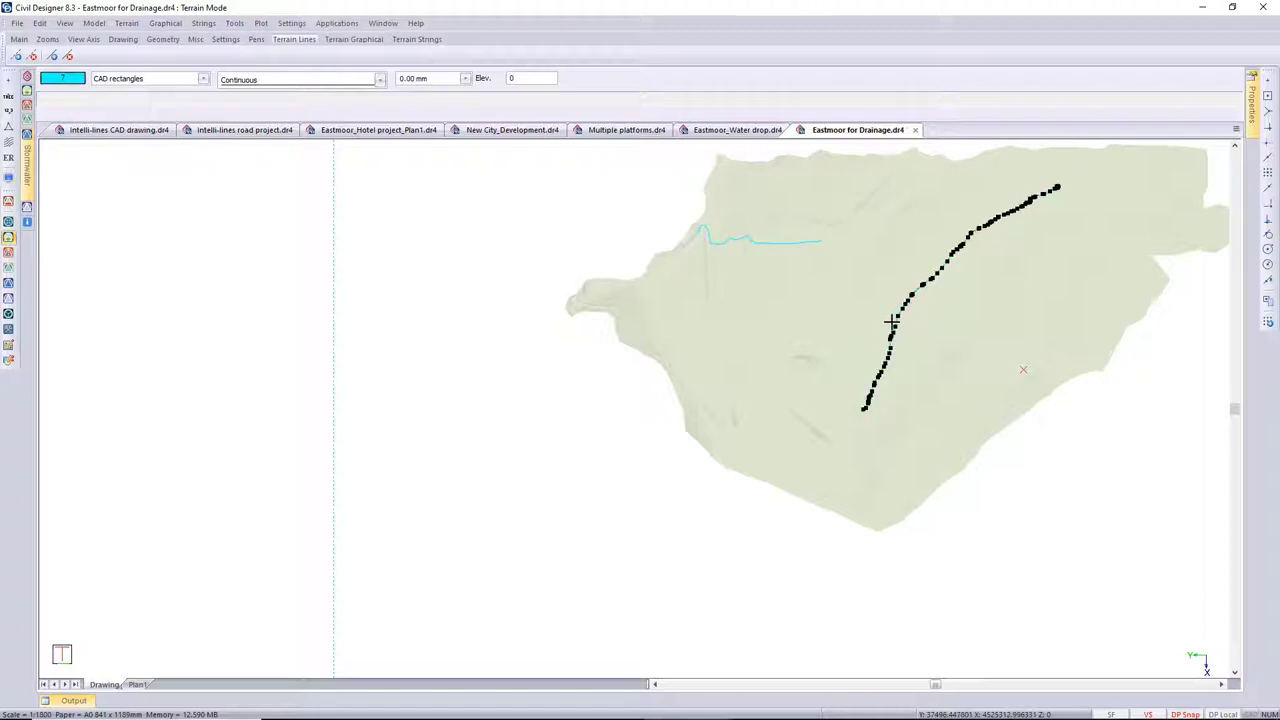
right_click(891, 320)
mouse_move(950, 578)
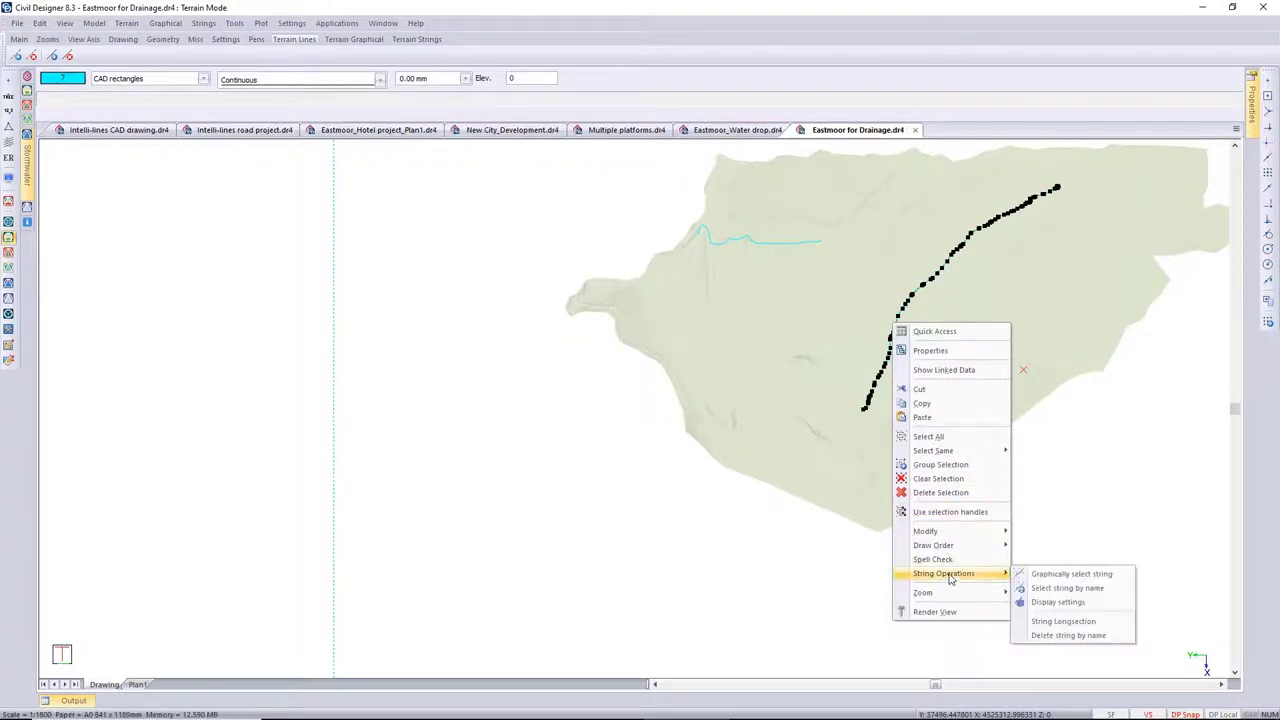
click(1058, 622)
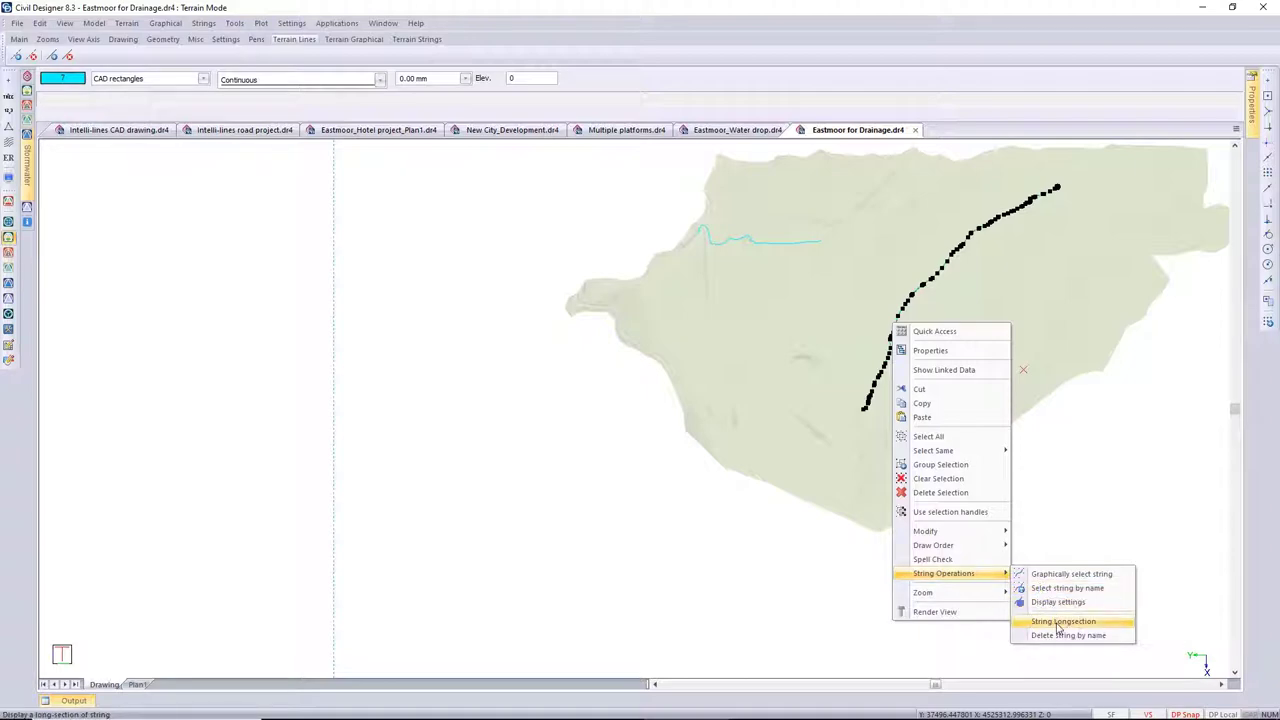
drag(597, 165, 426, 171)
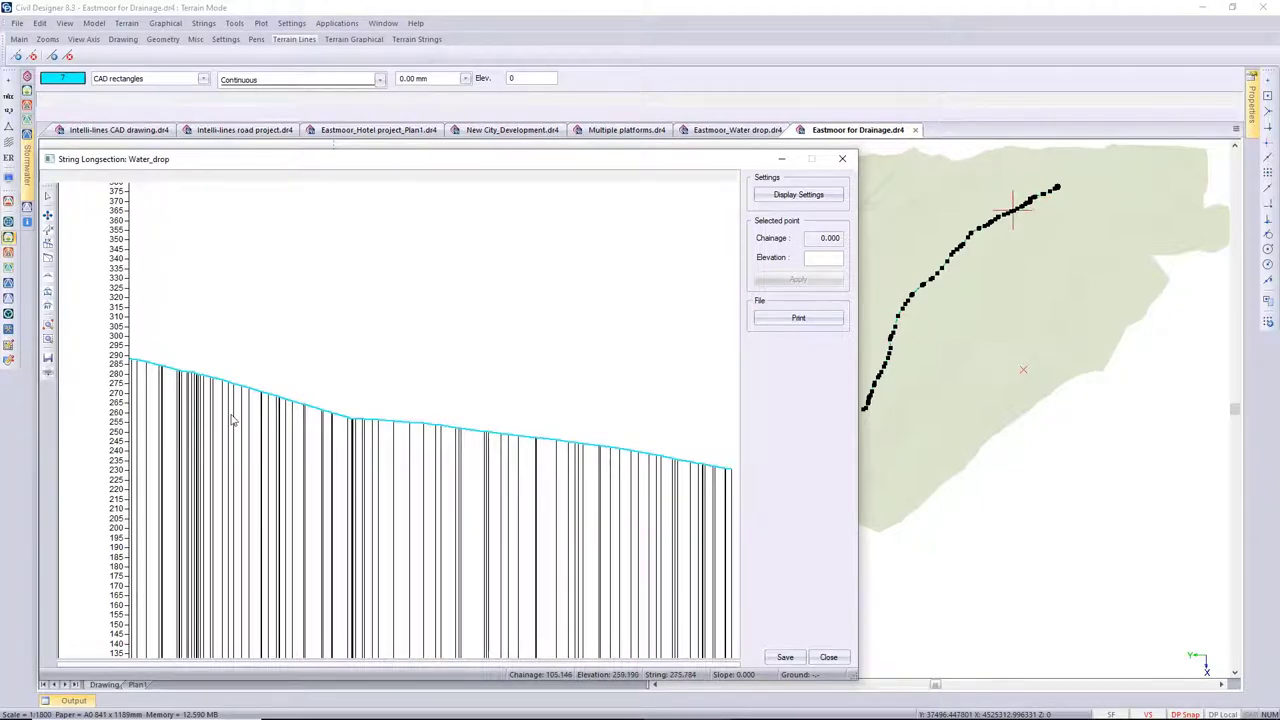
Step: Inspect several points along the Water_drop longsection against their plan positions, then close it and deselect the string in the full terrain view
click(267, 400)
click(332, 418)
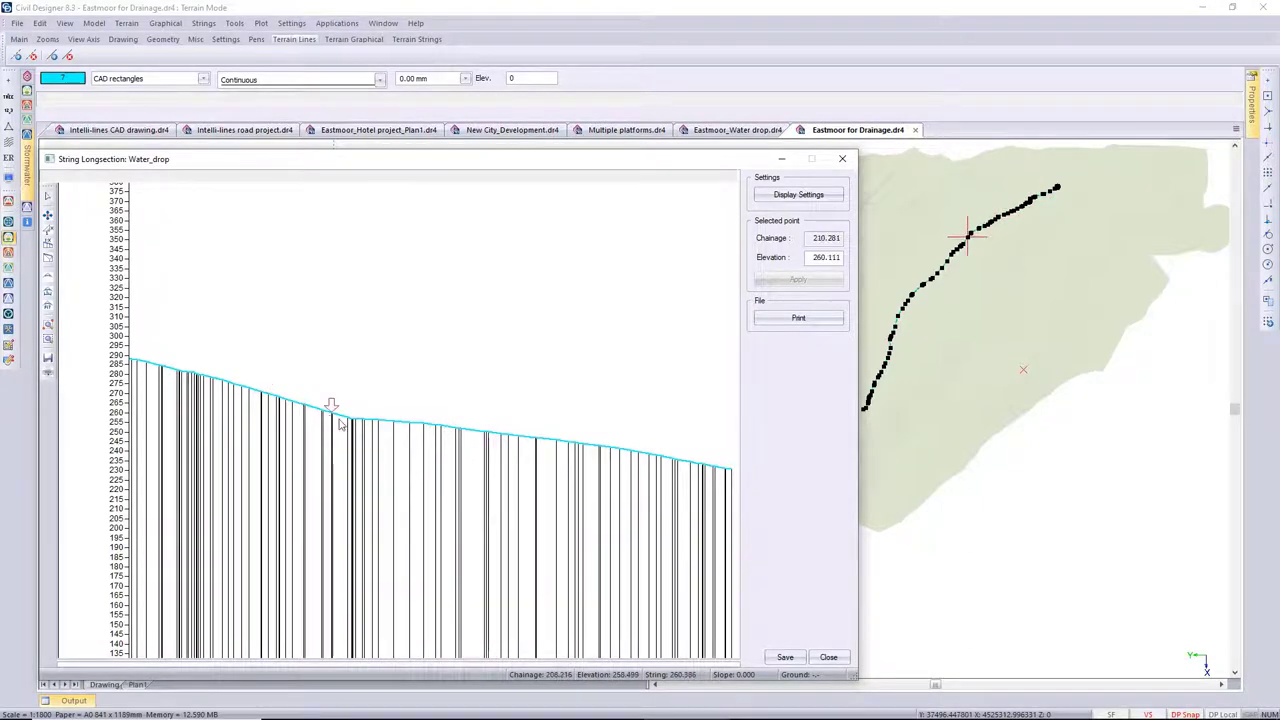
click(393, 437)
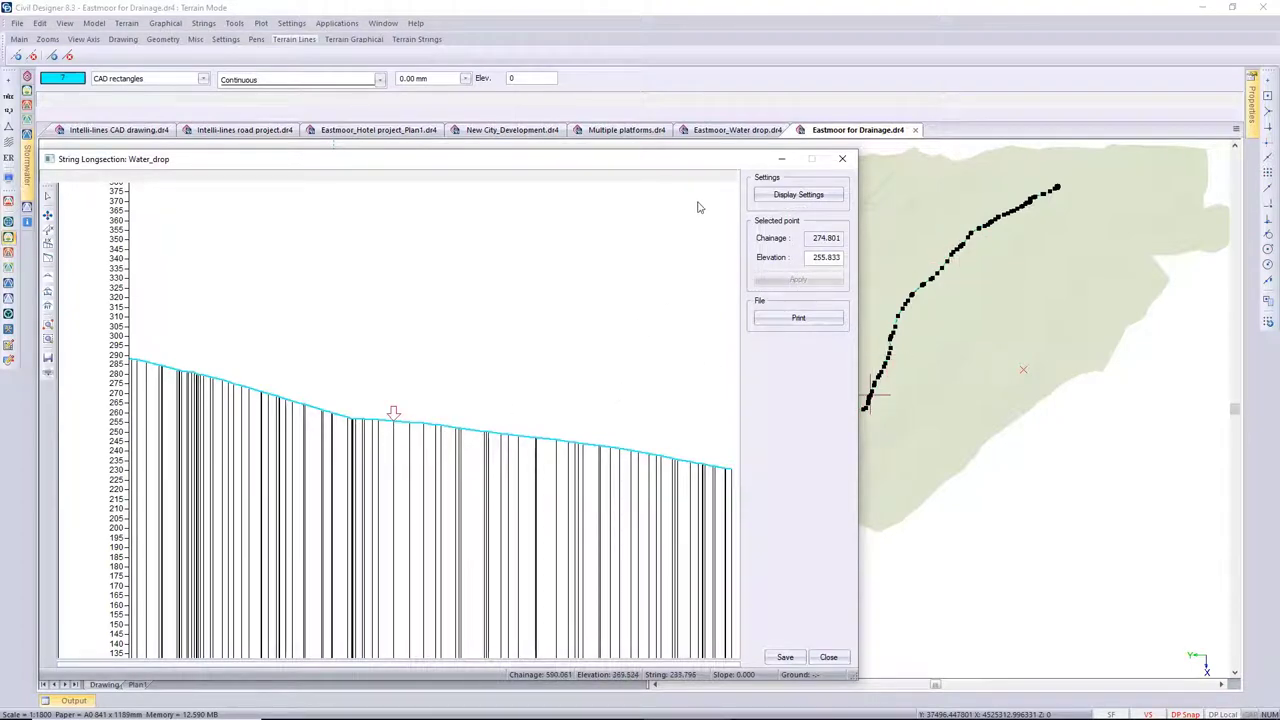
click(843, 162)
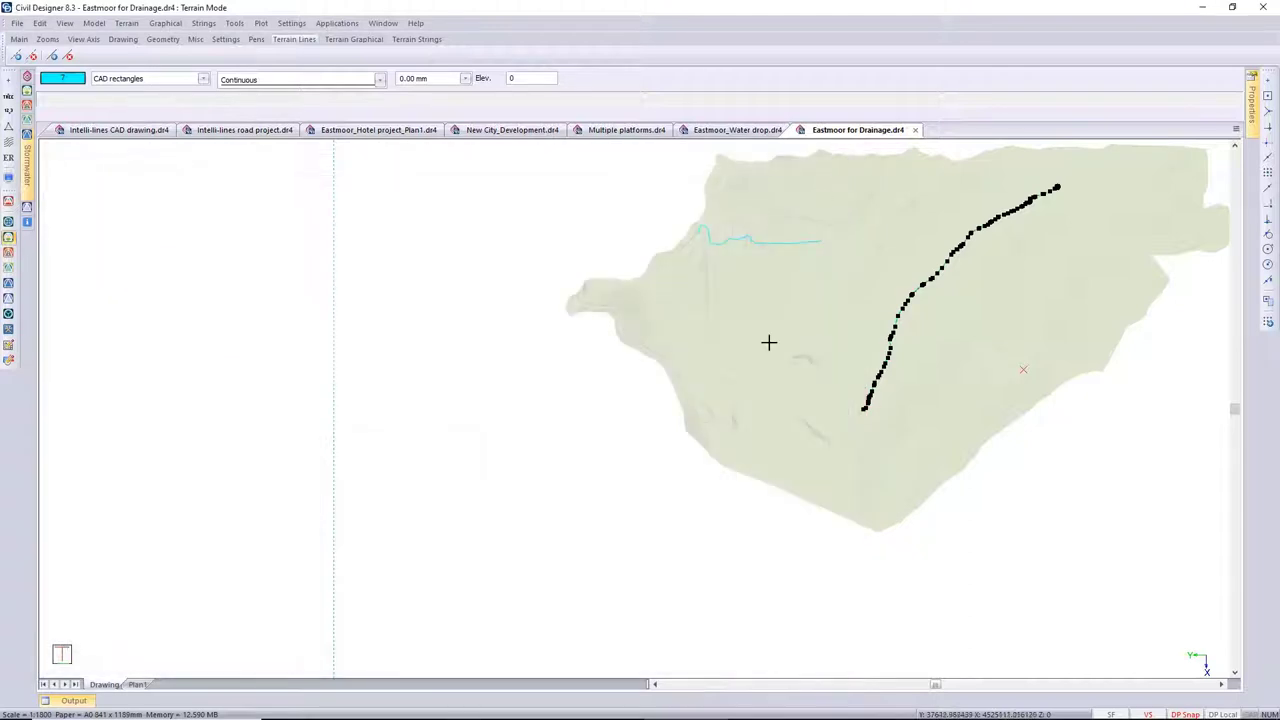
middle_click(732, 404)
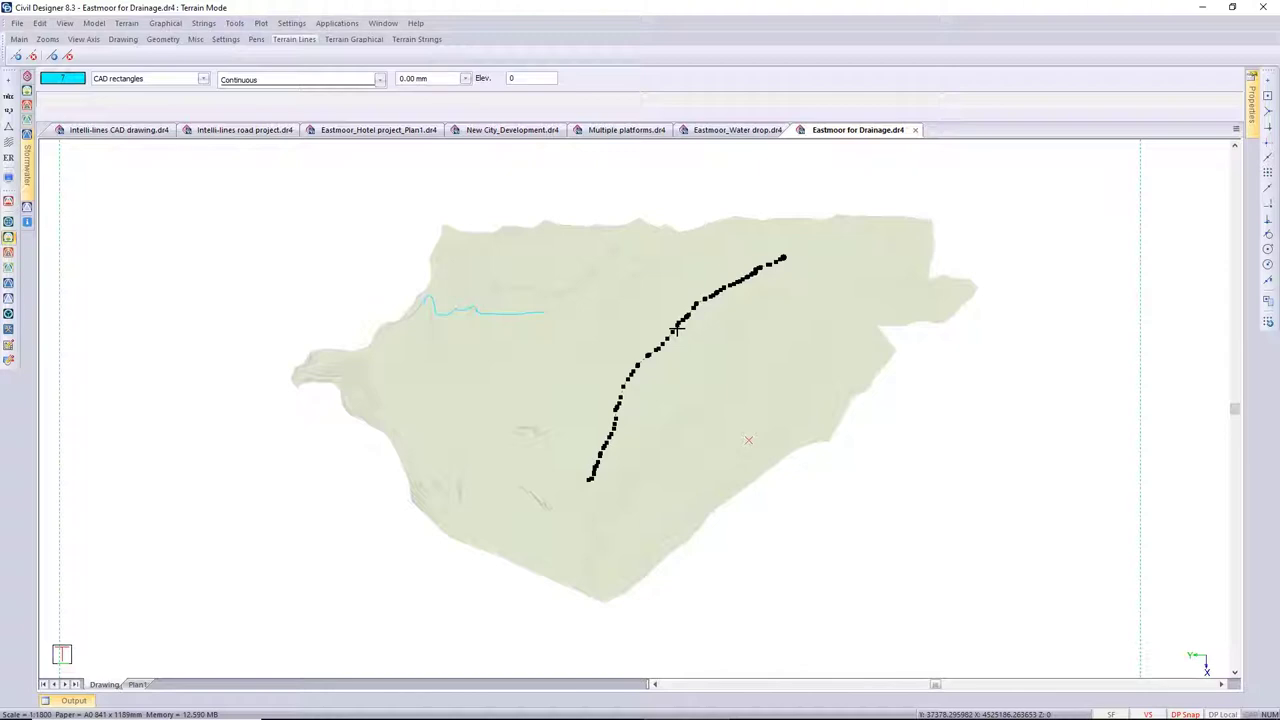
click(677, 328)
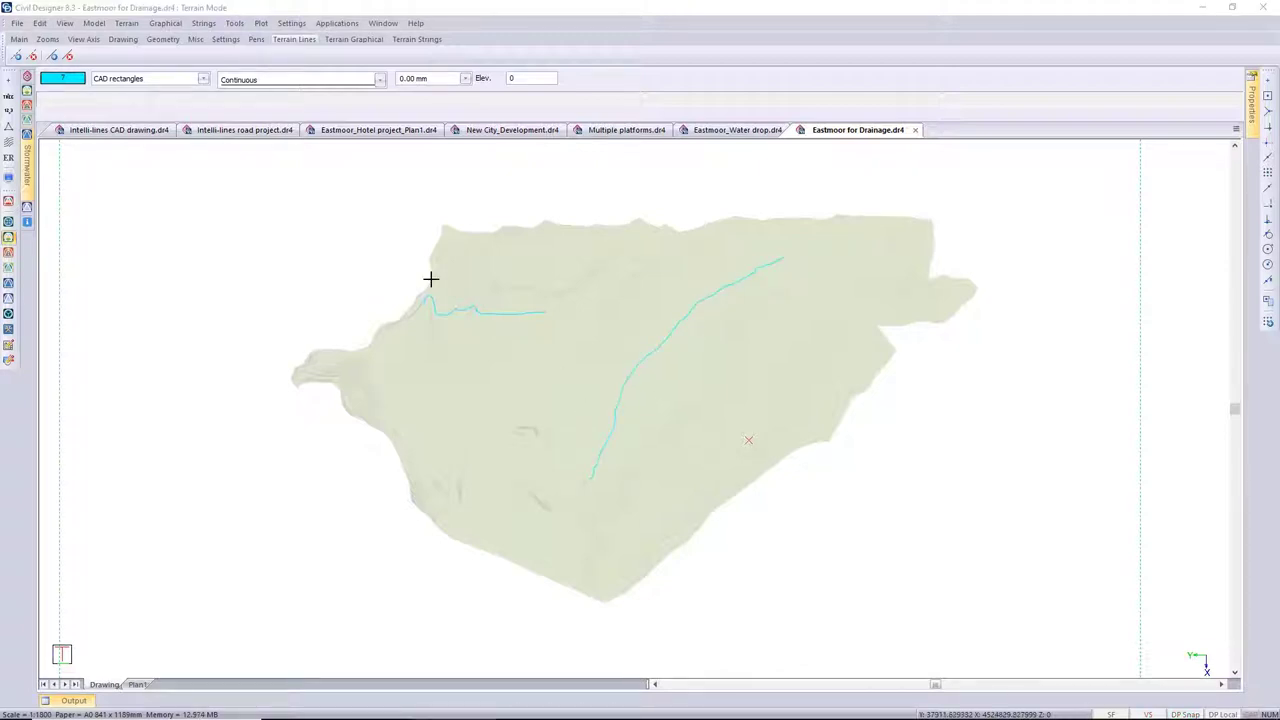
Step: Start generating a plot using the Terrain String Longsection.sht sheet file at size A0 with dynamically updated layouts
click(260, 23)
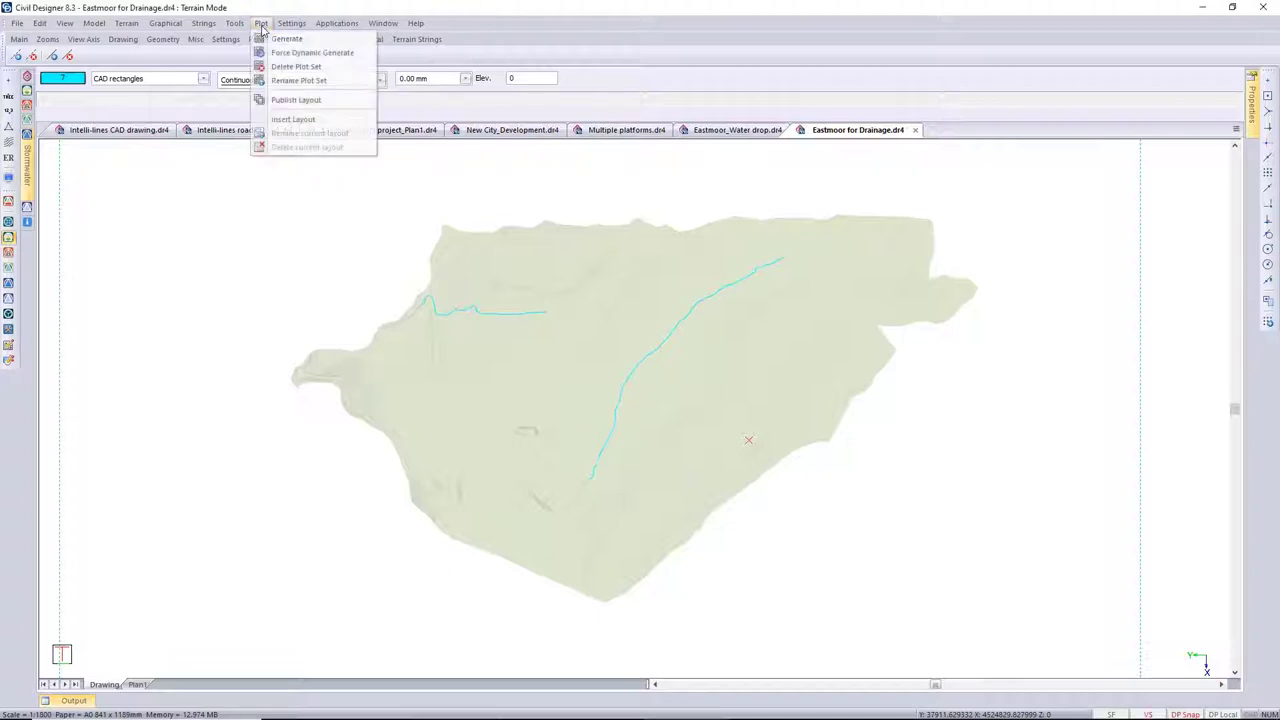
click(287, 40)
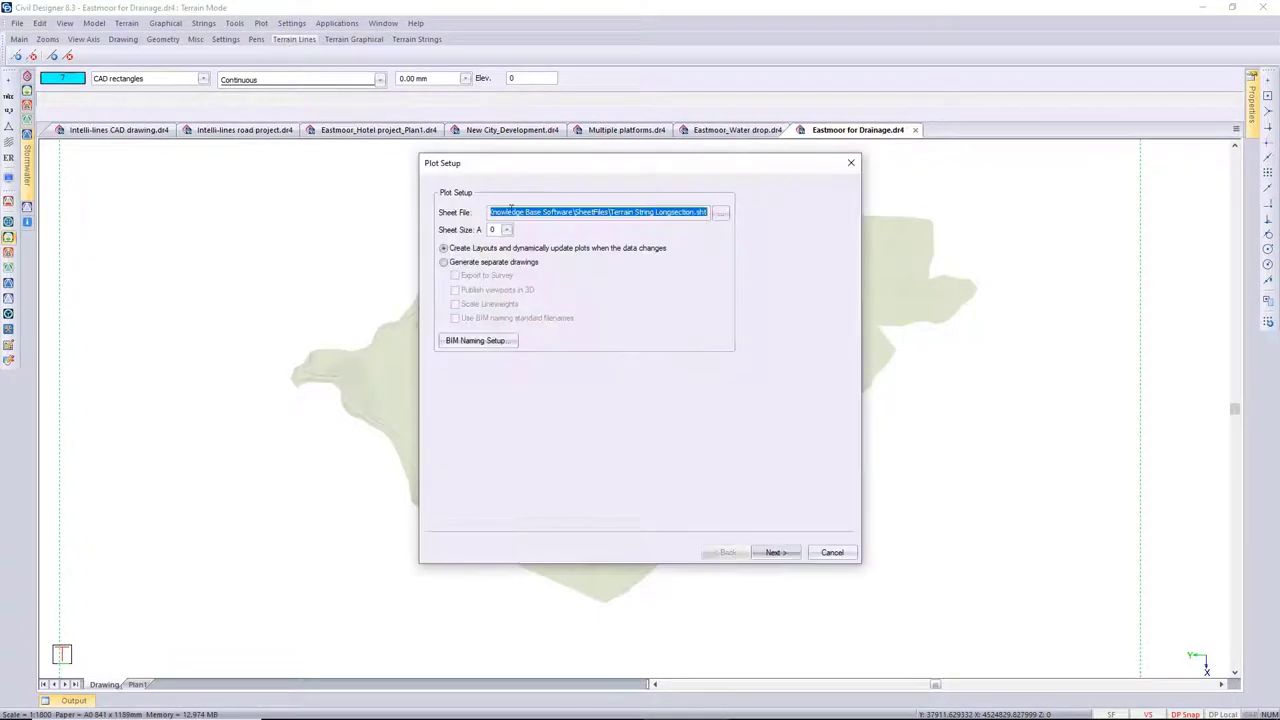
click(719, 216)
scroll(715, 552, down, 6)
scroll(715, 552, down, 6)
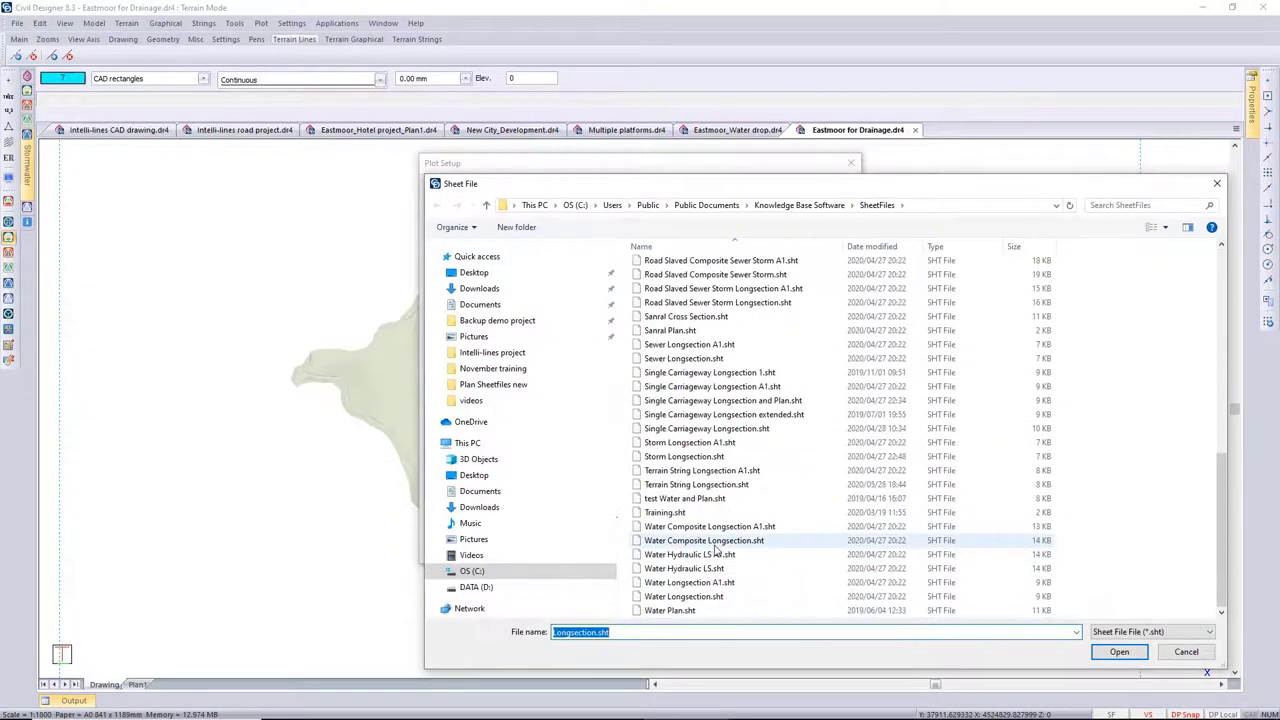
click(684, 487)
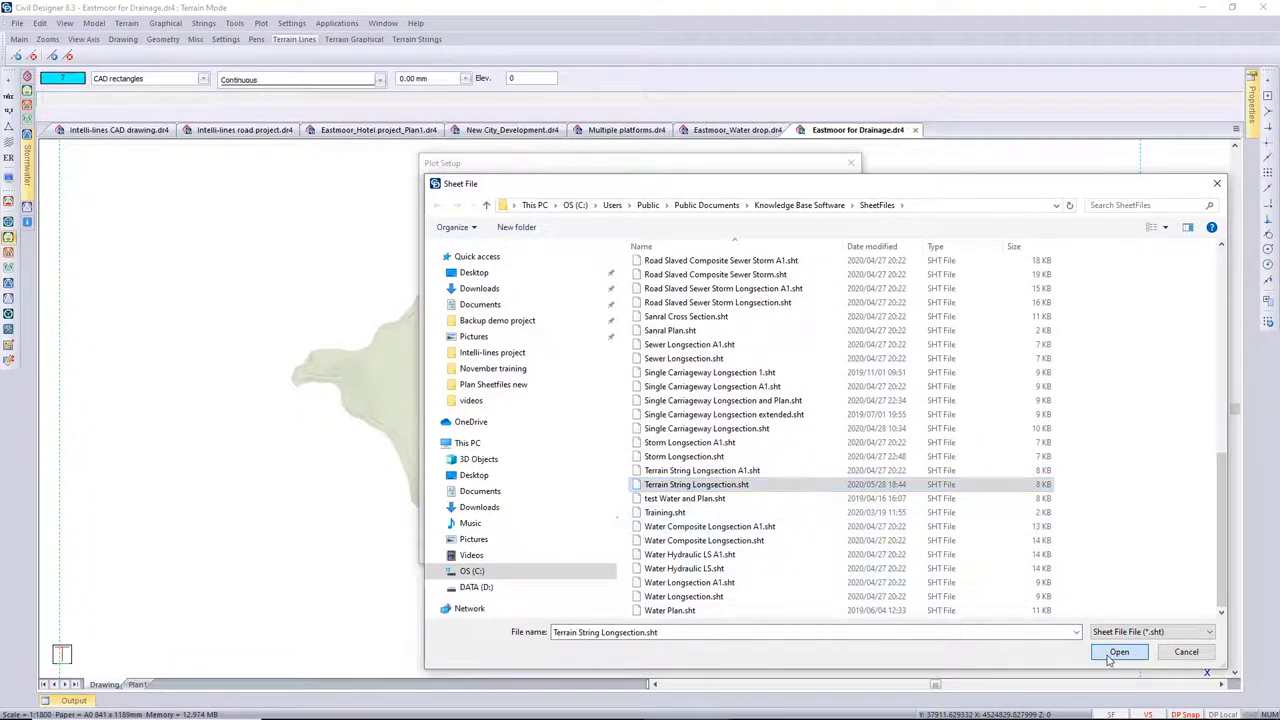
click(1110, 655)
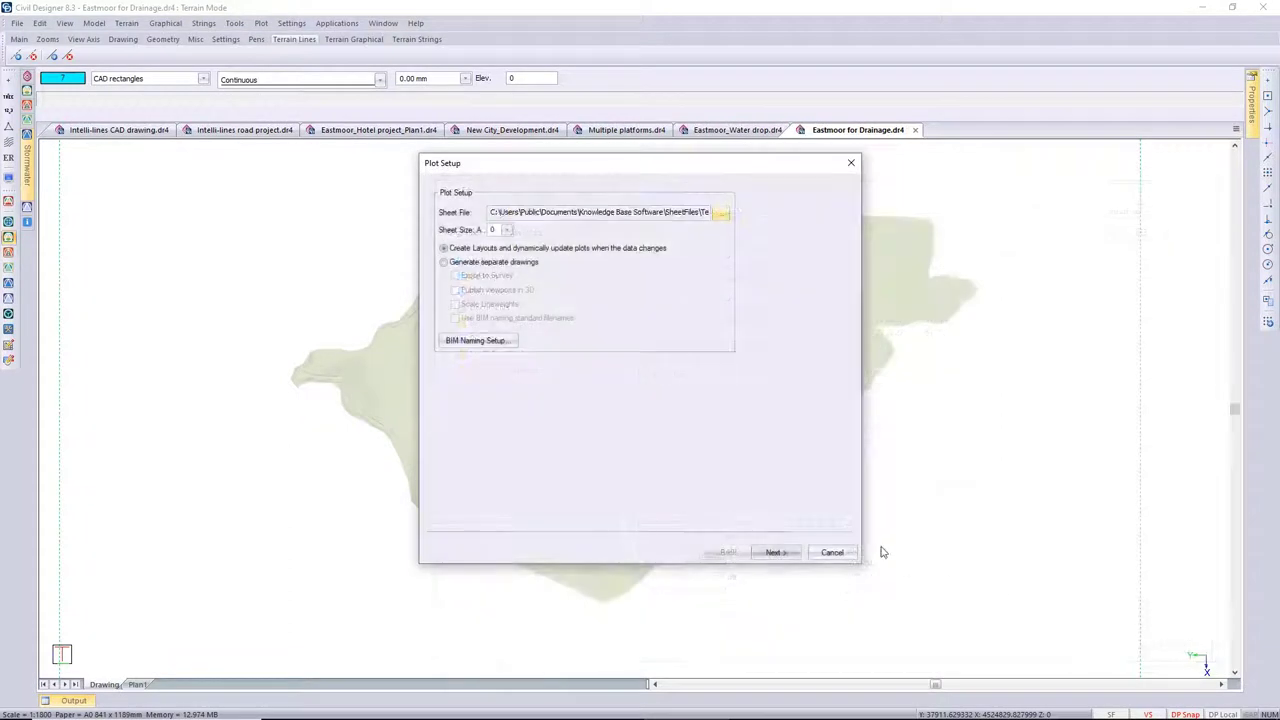
click(770, 551)
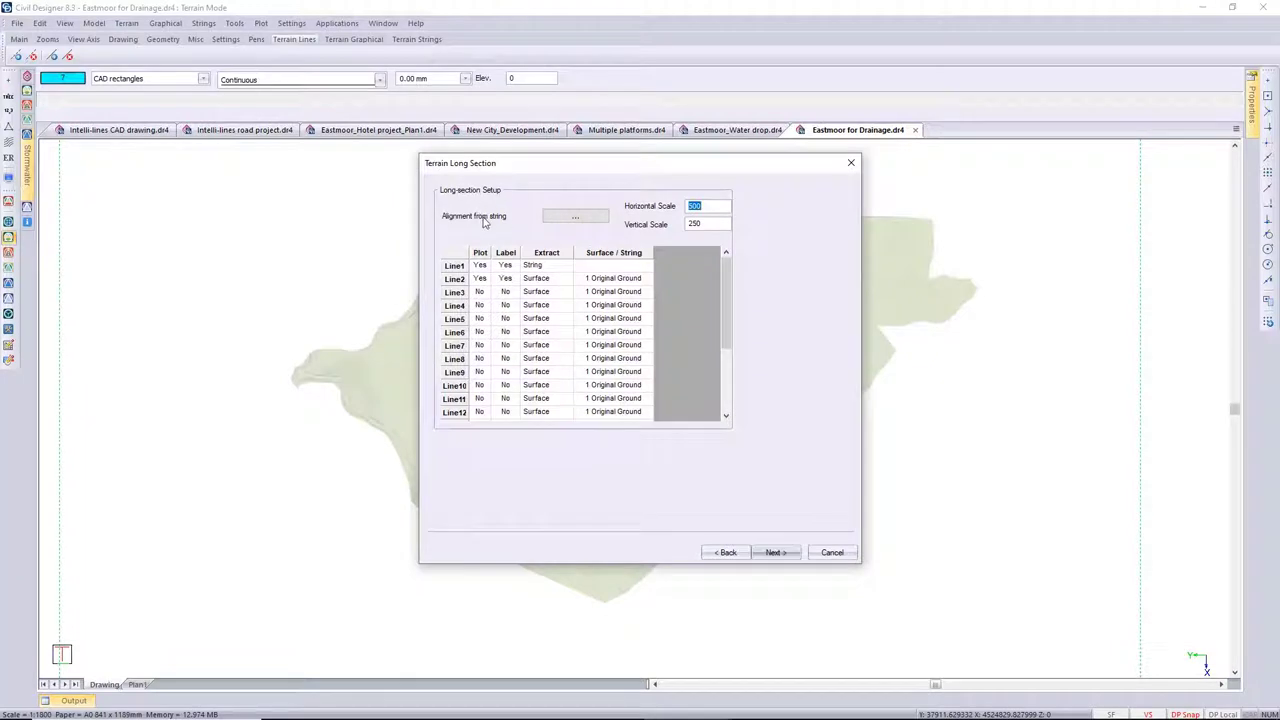
Step: Set Water_drop as both the entity and the alignment string for the terrain long section
click(565, 217)
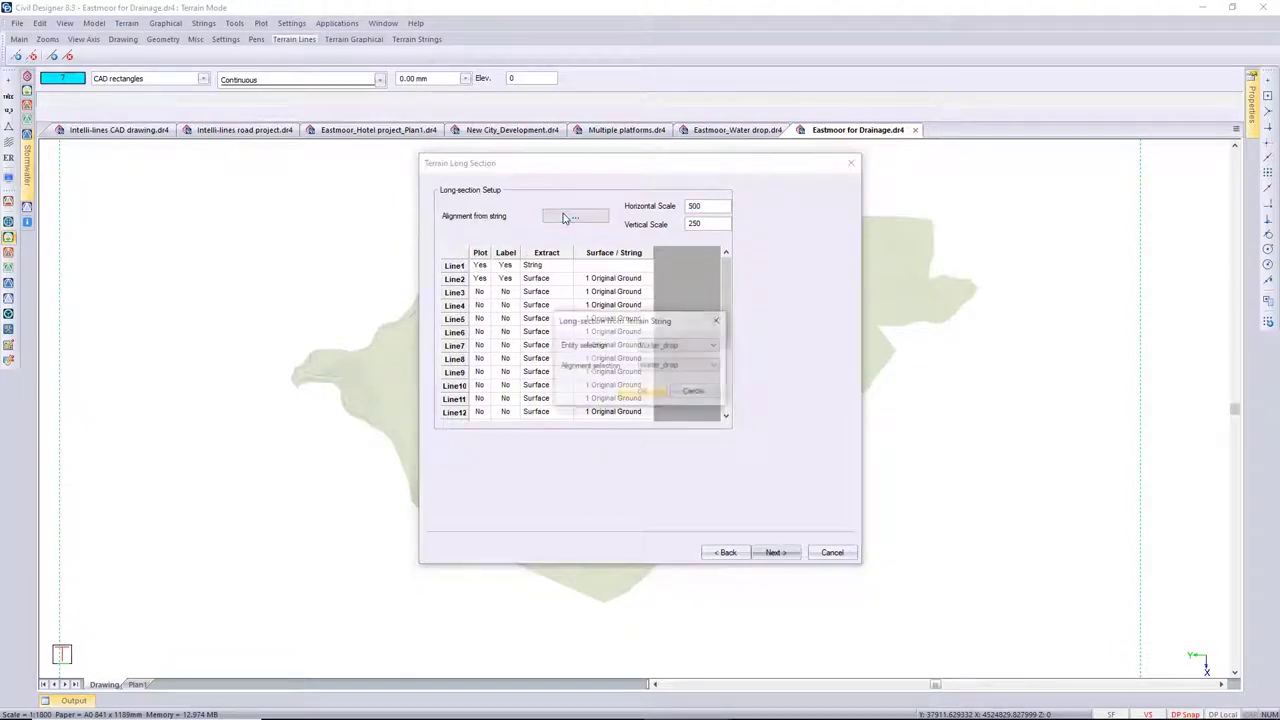
click(705, 347)
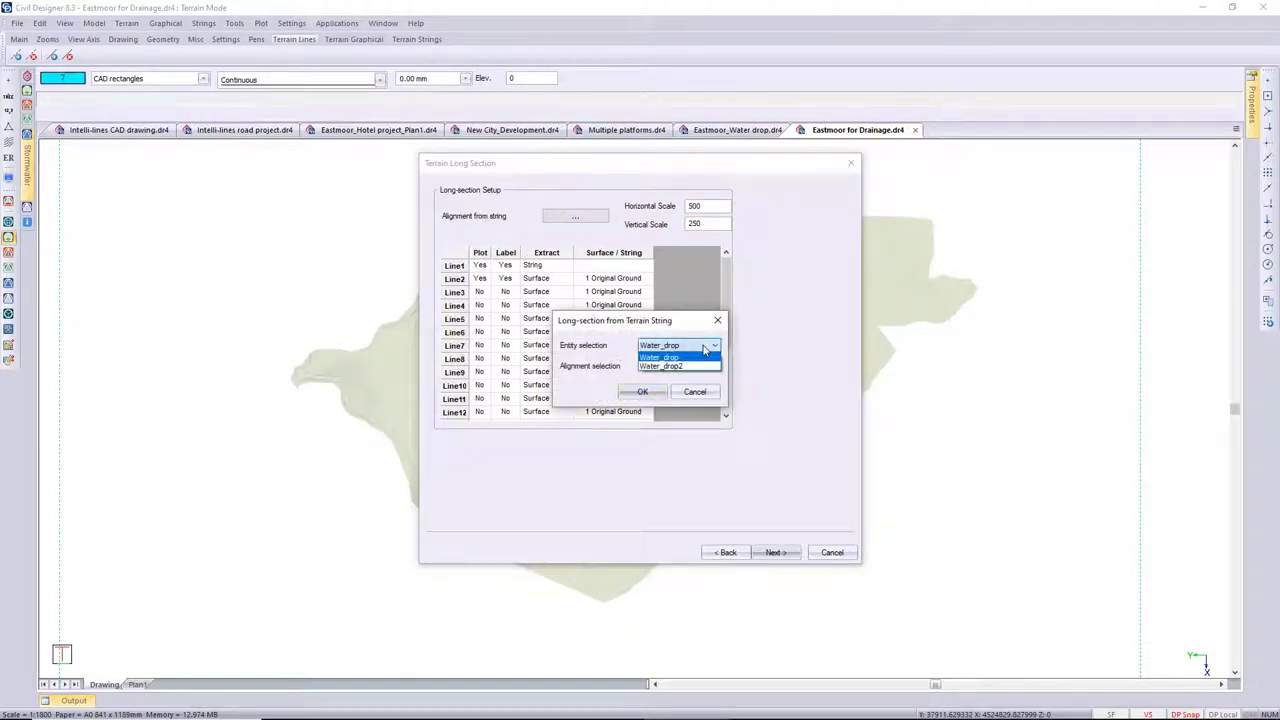
click(705, 349)
click(663, 365)
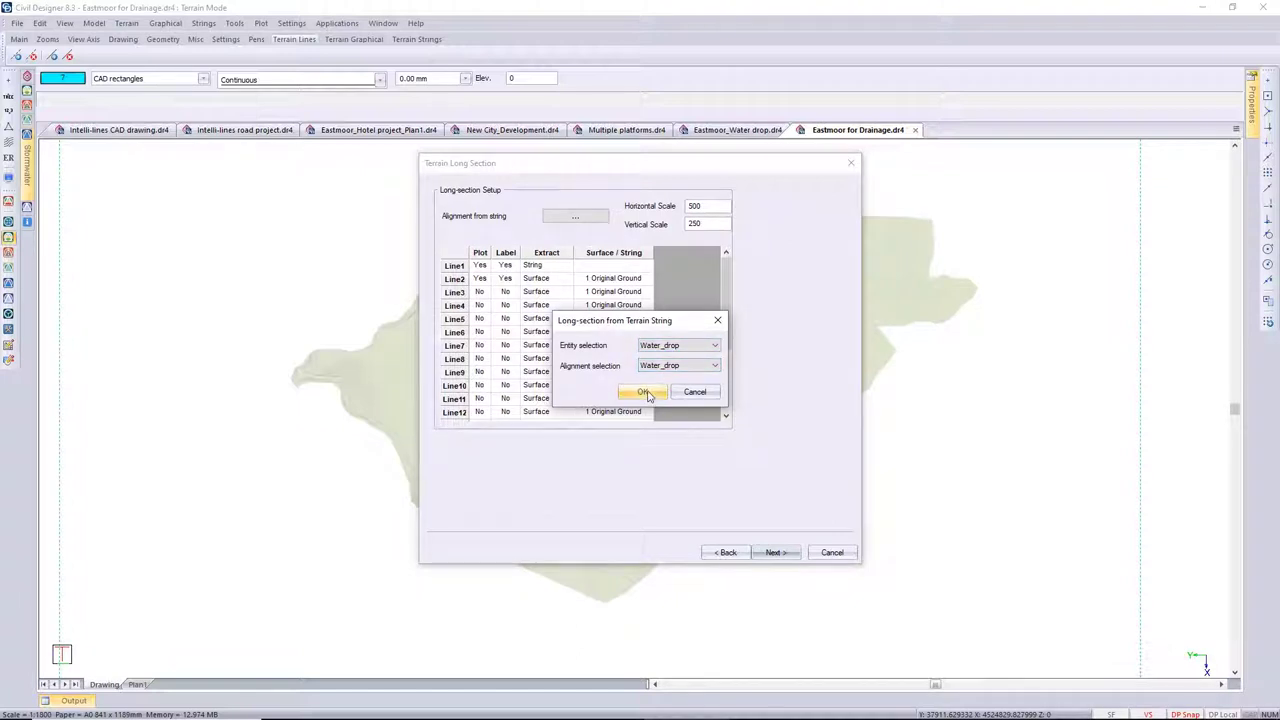
click(645, 392)
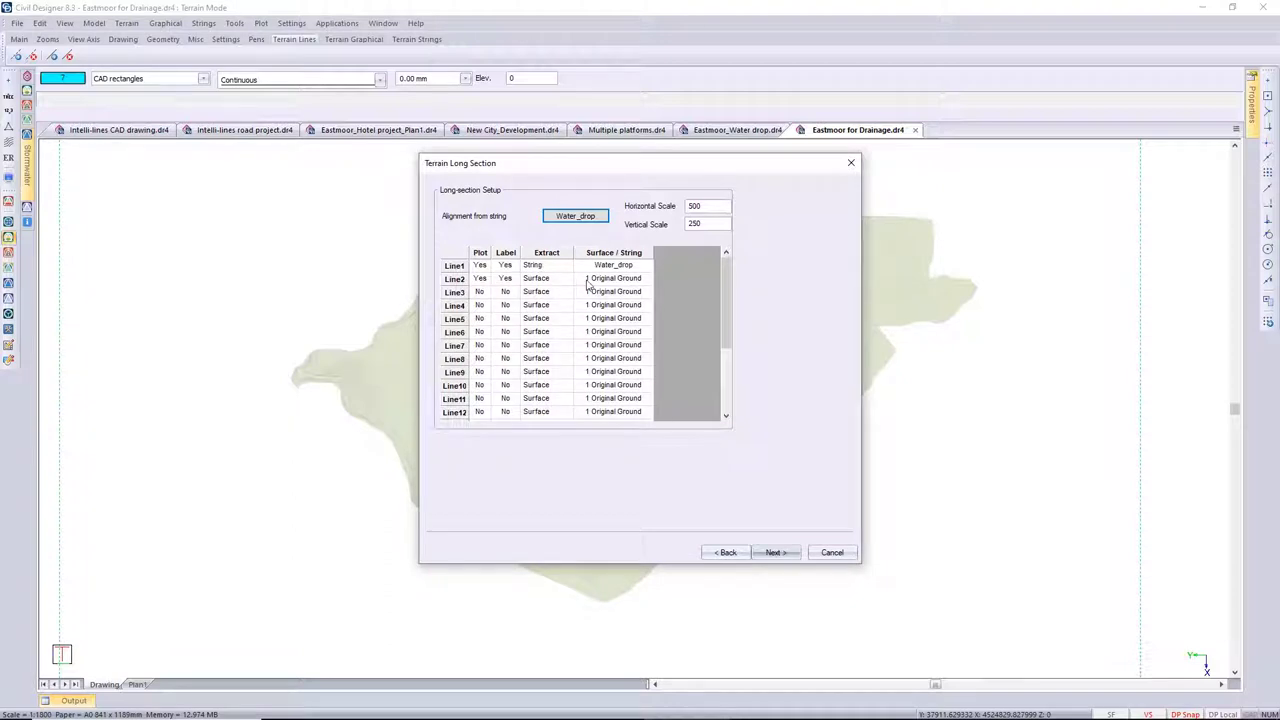
Step: Exclude Line2, the 1 Original Ground surface, from the long section and generate the plot layout at scales 500 horizontal and 250 vertical
click(490, 284)
click(774, 553)
click(771, 552)
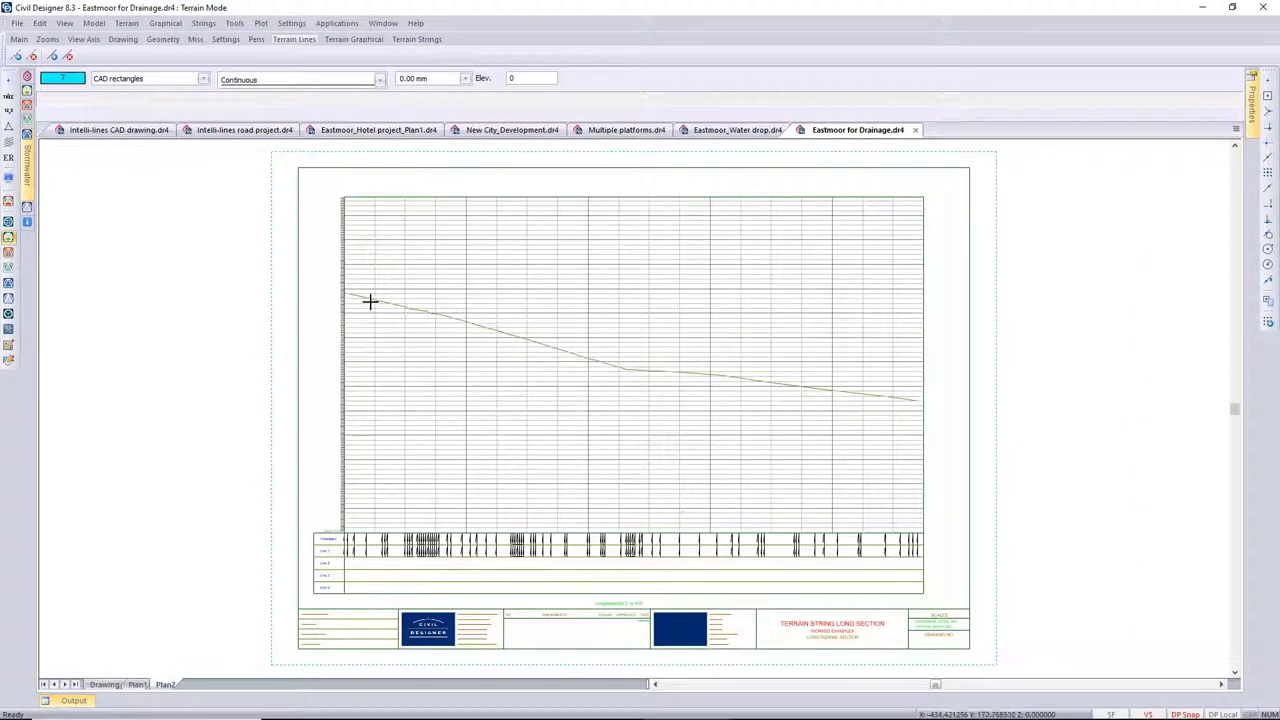
Step: Examine the chainage and Line 1 rows of the plotted long section, then return to the terrain drawing
scroll(398, 534, up, 3)
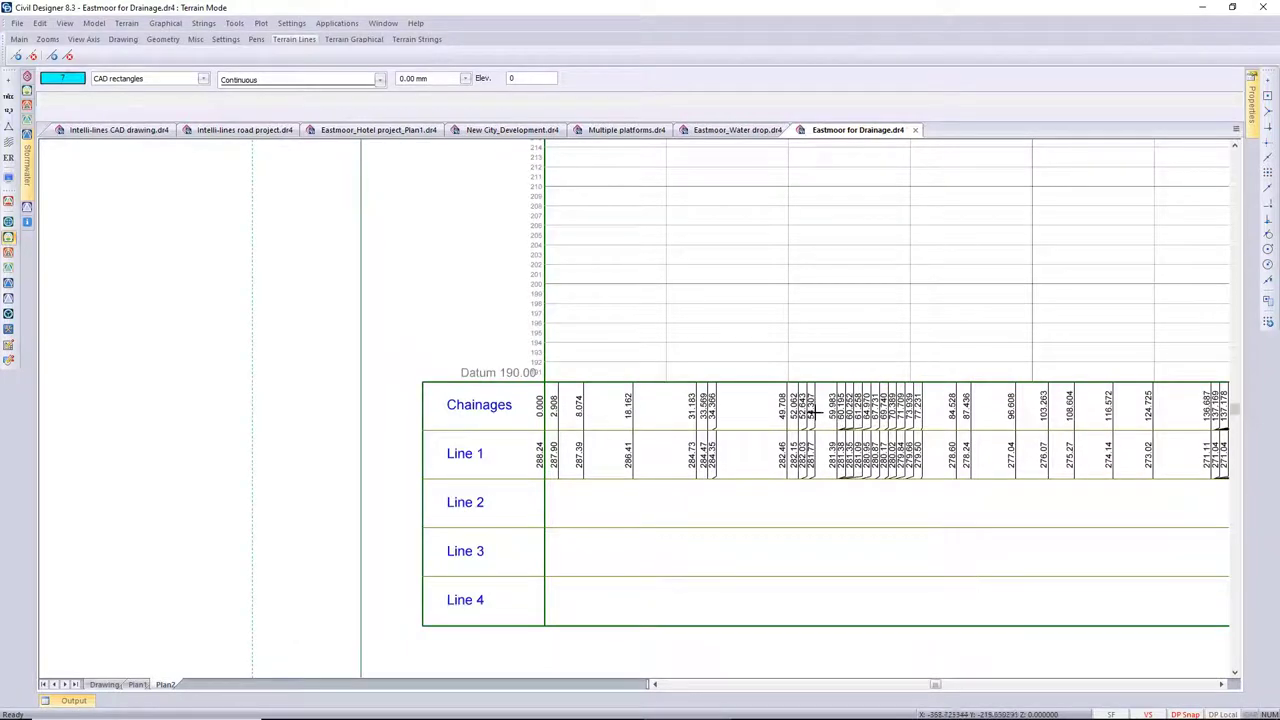
key(Home)
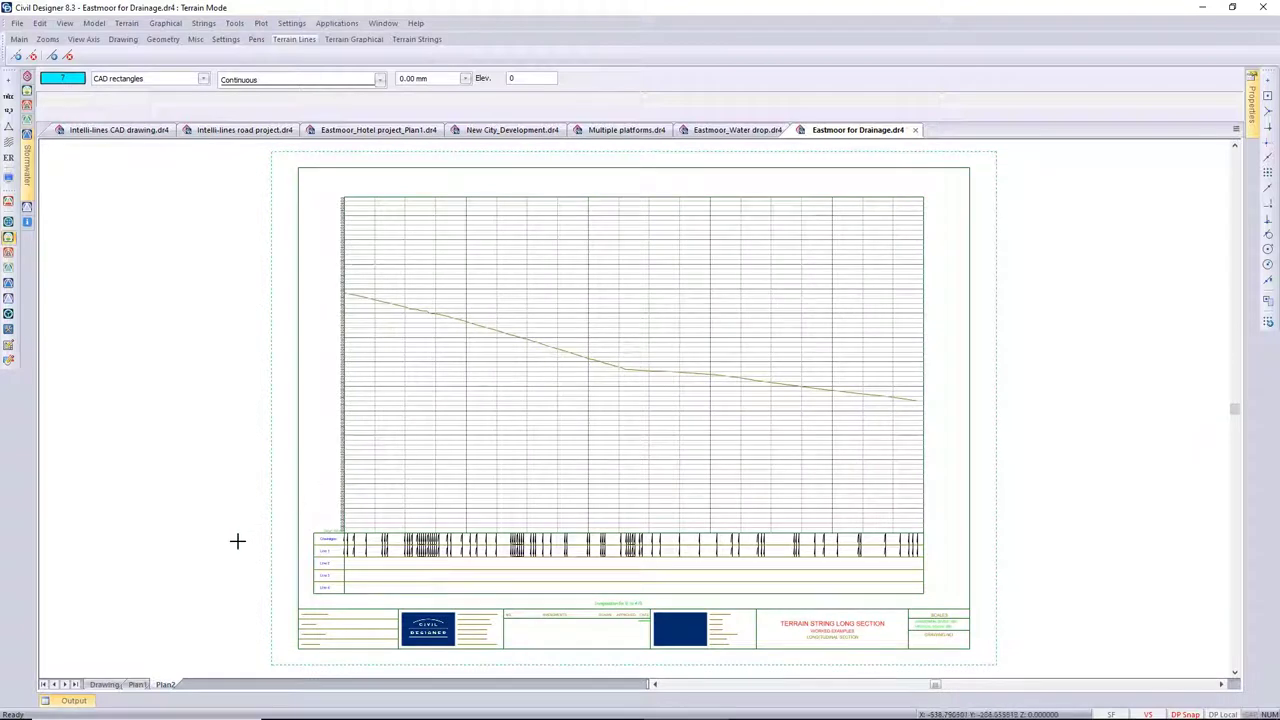
click(106, 685)
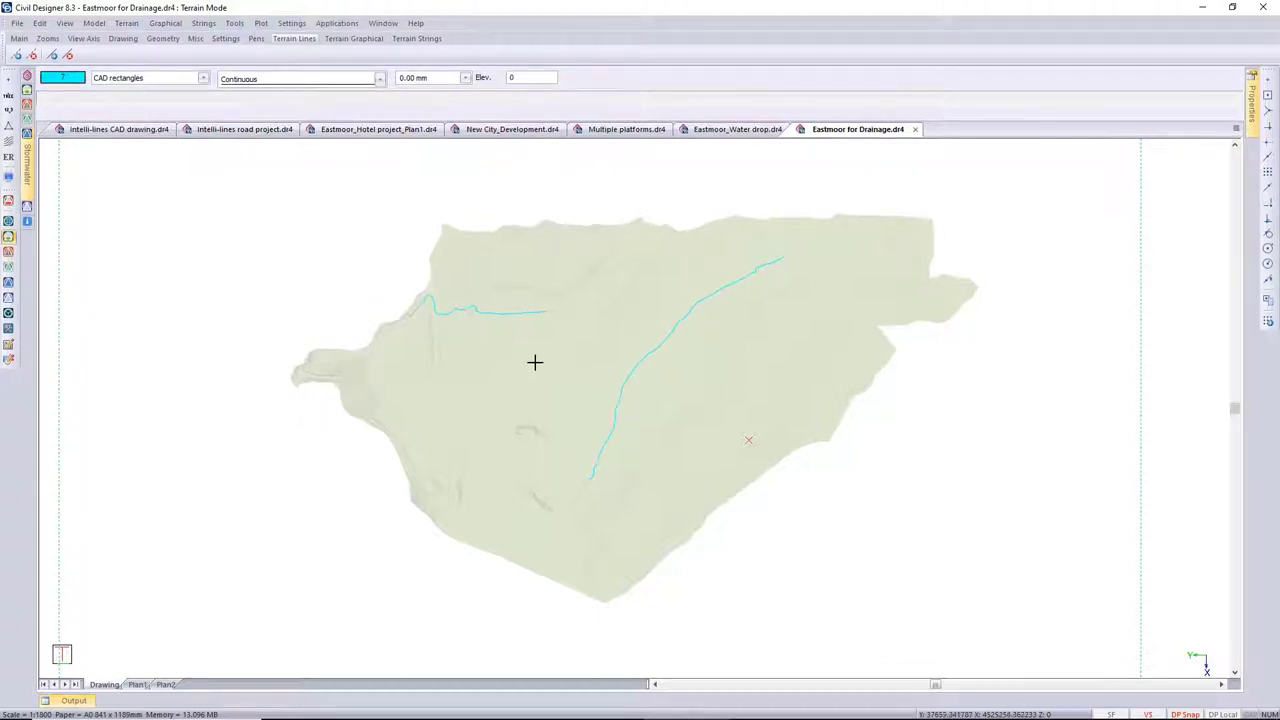
Step: Add two new layers named Water course and Catchment area to the drawing
click(165, 80)
click(386, 549)
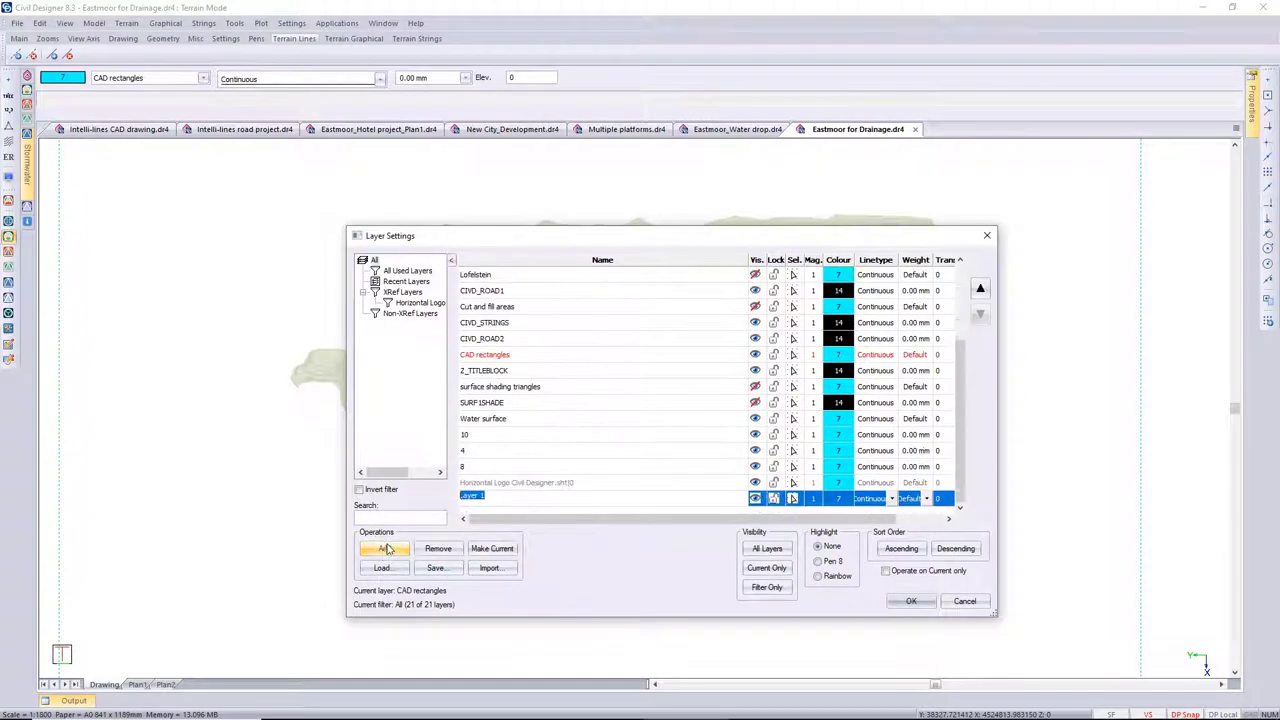
text(Wate)
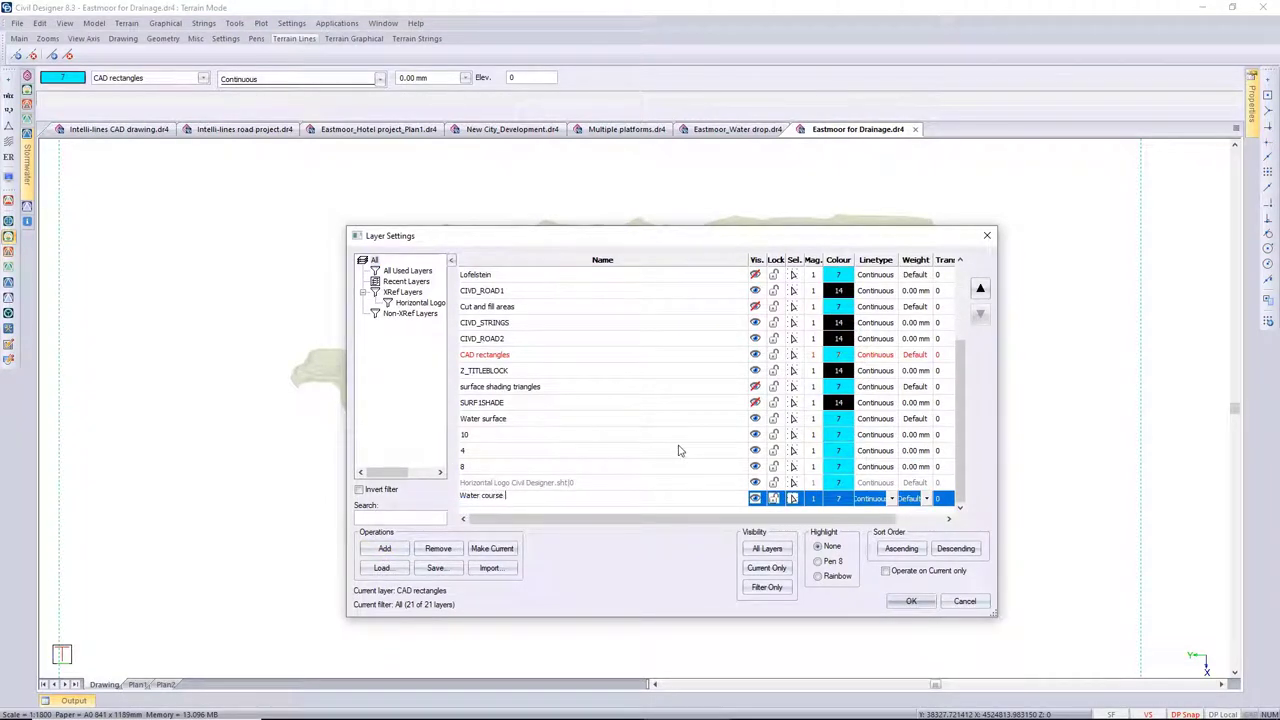
key(Return)
right_click(553, 499)
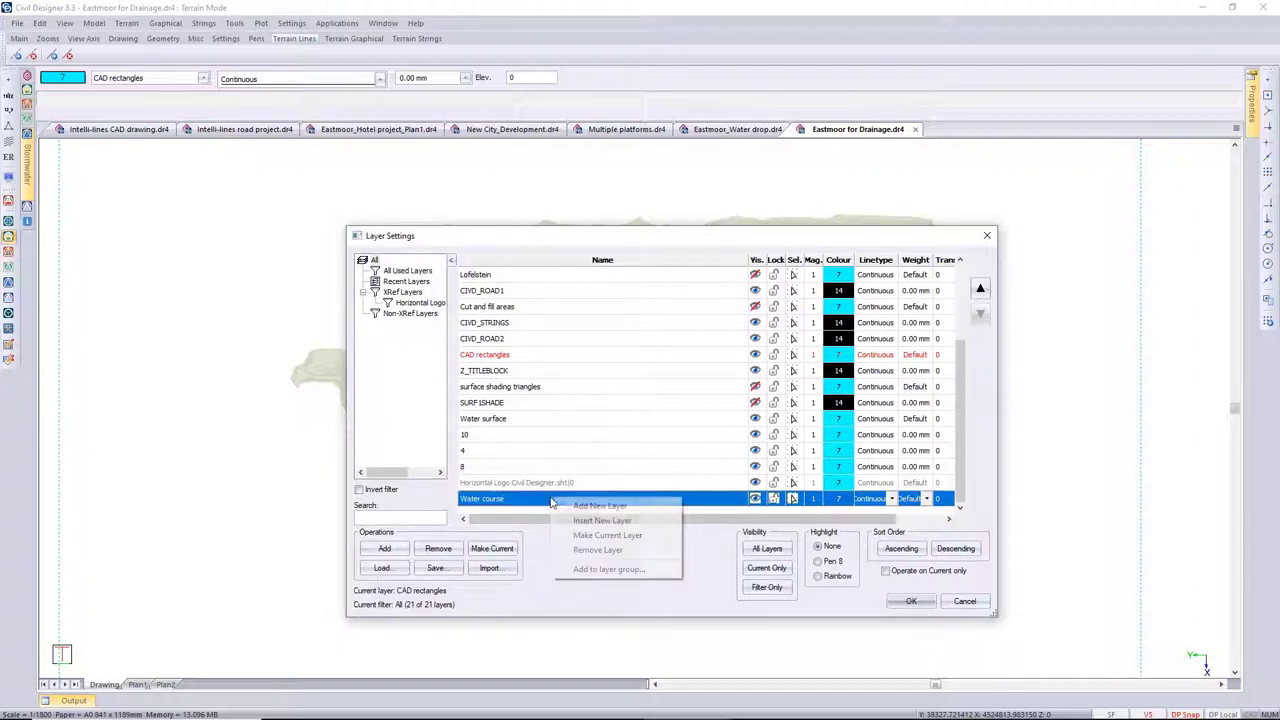
click(575, 510)
text(Catchment area)
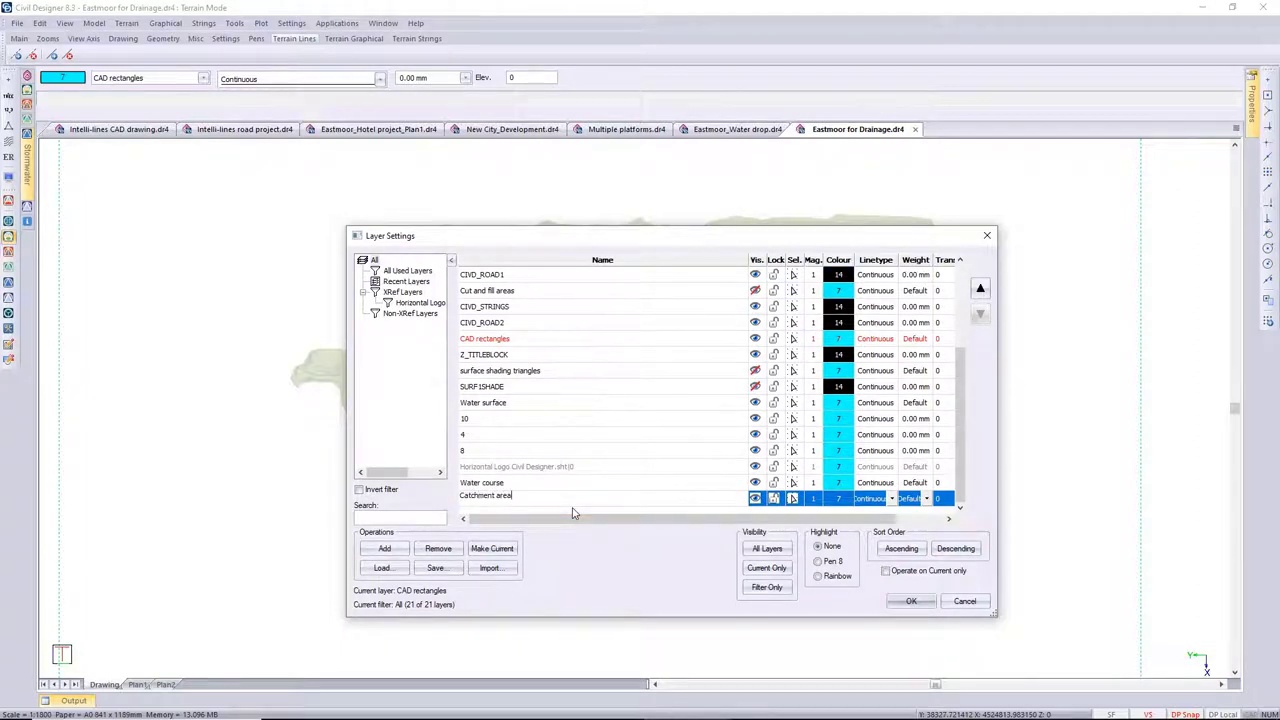
key(Return)
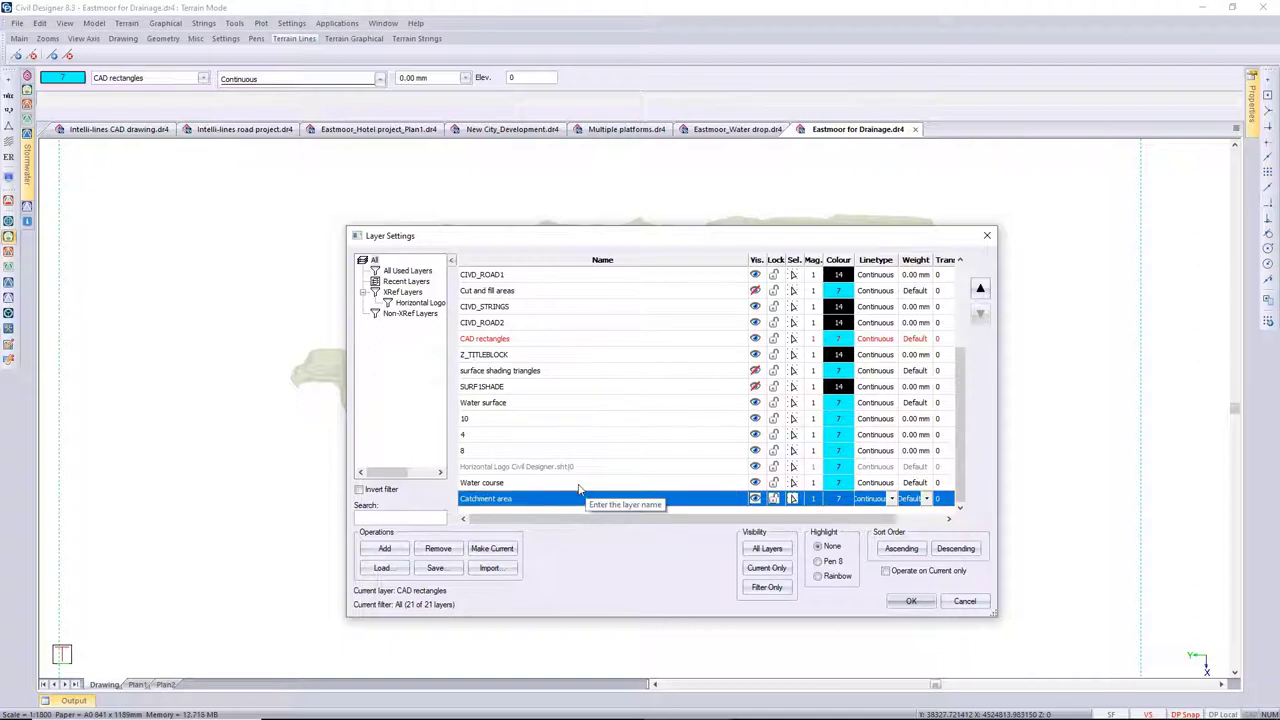
Step: Make Water course the current layer and make the new layers visible in all existing layout viewports
right_click(578, 486)
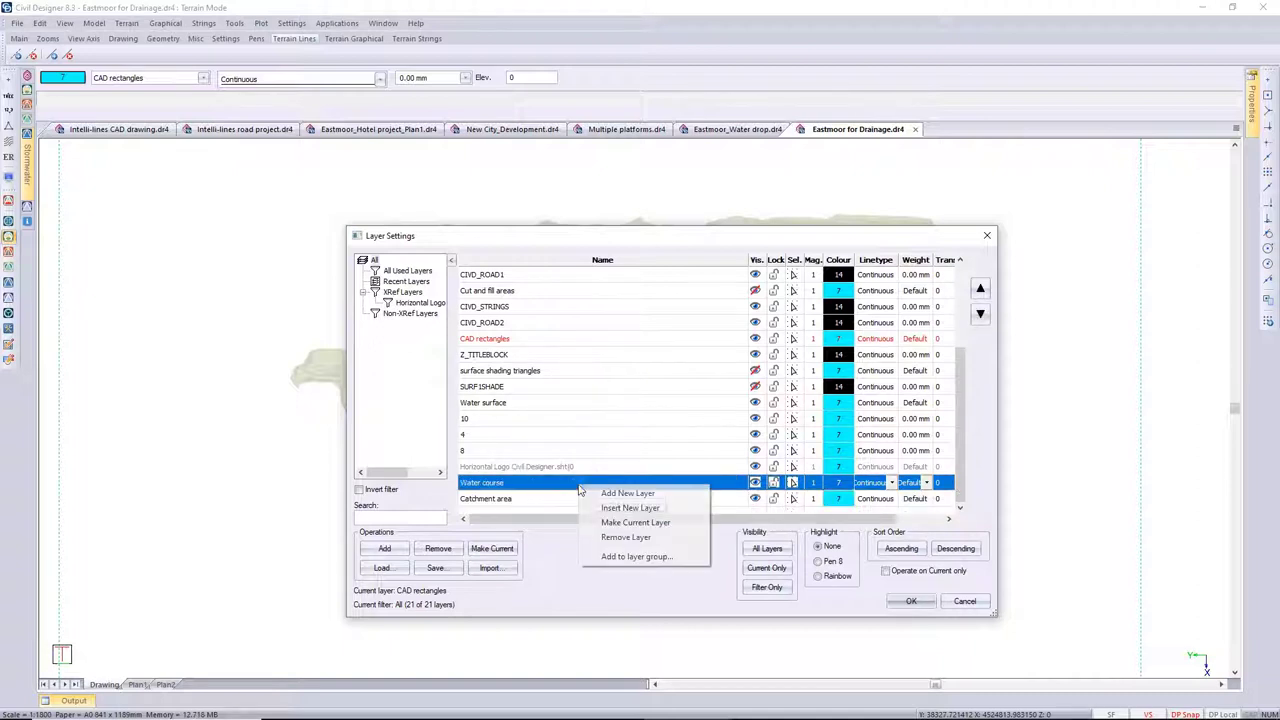
click(624, 528)
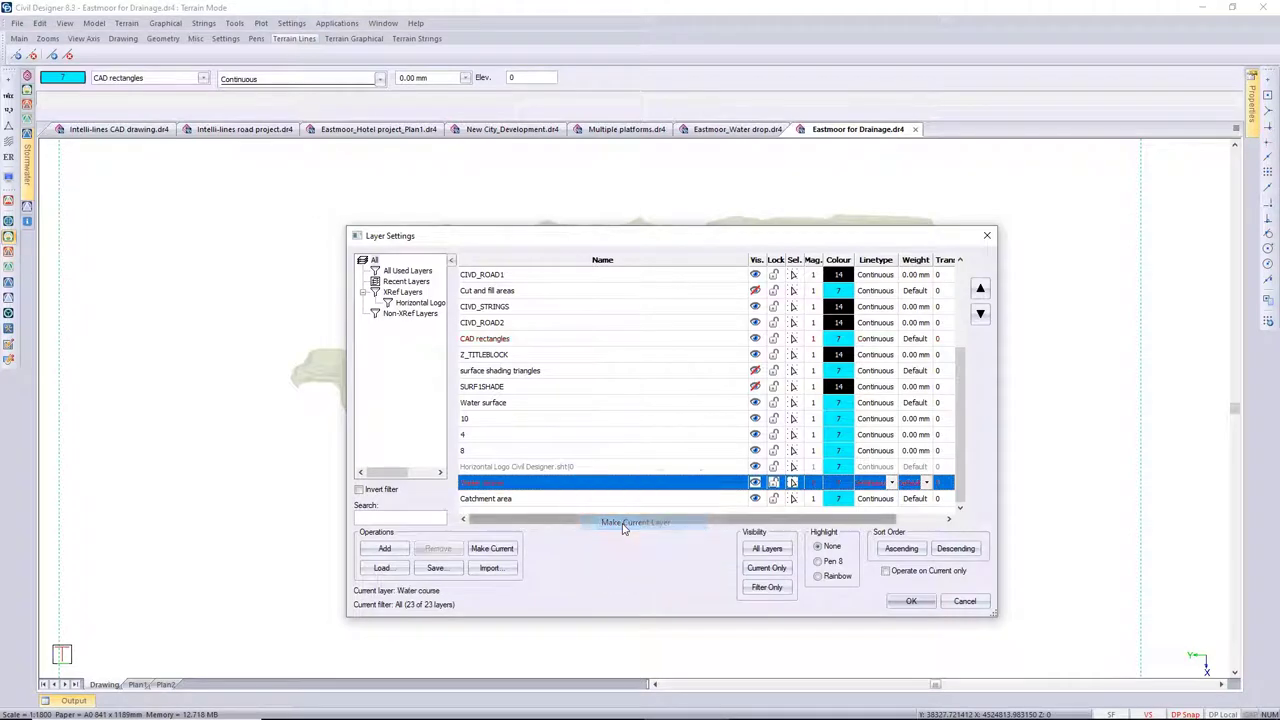
click(910, 601)
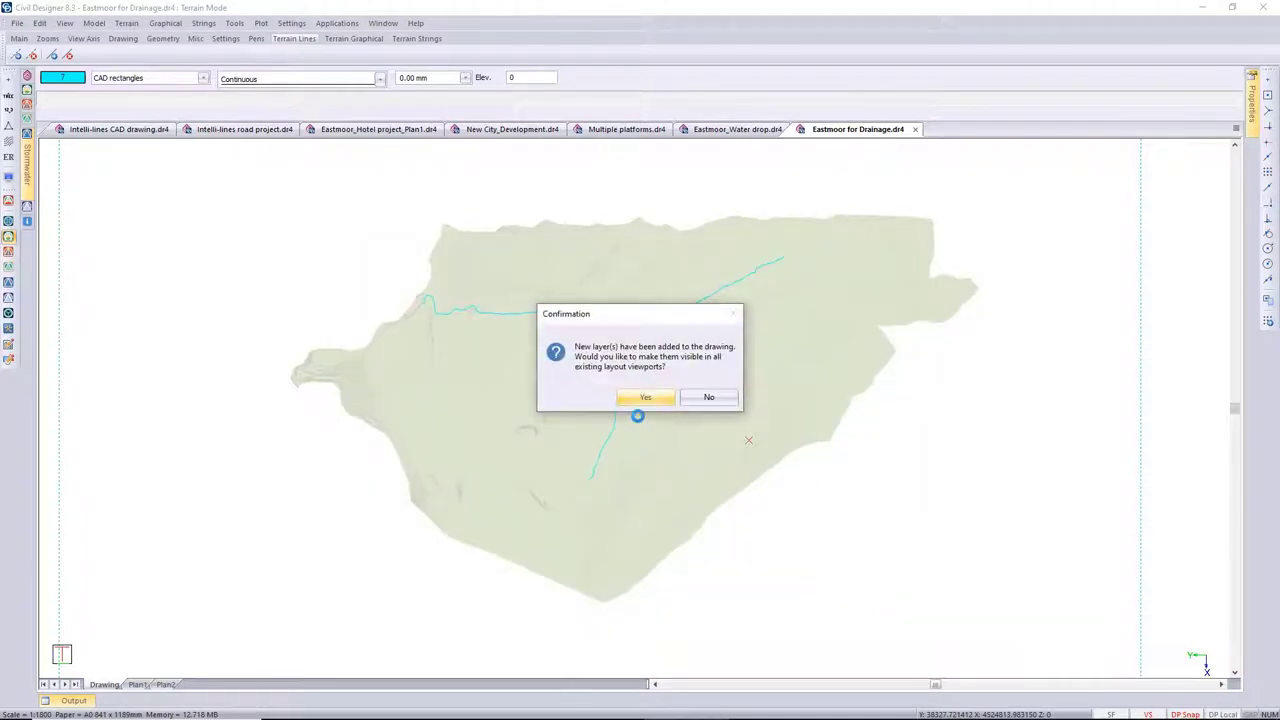
click(665, 400)
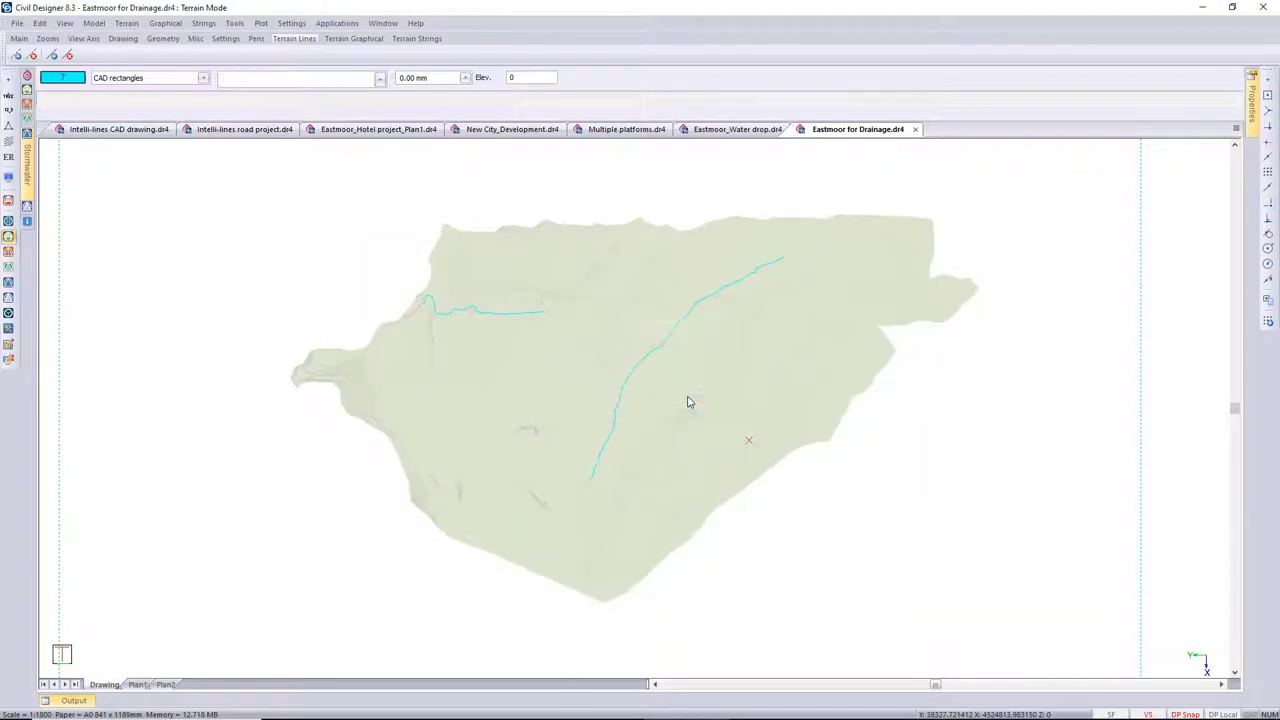
Step: Hide the CAD rectangles layer in the layer settings
click(140, 84)
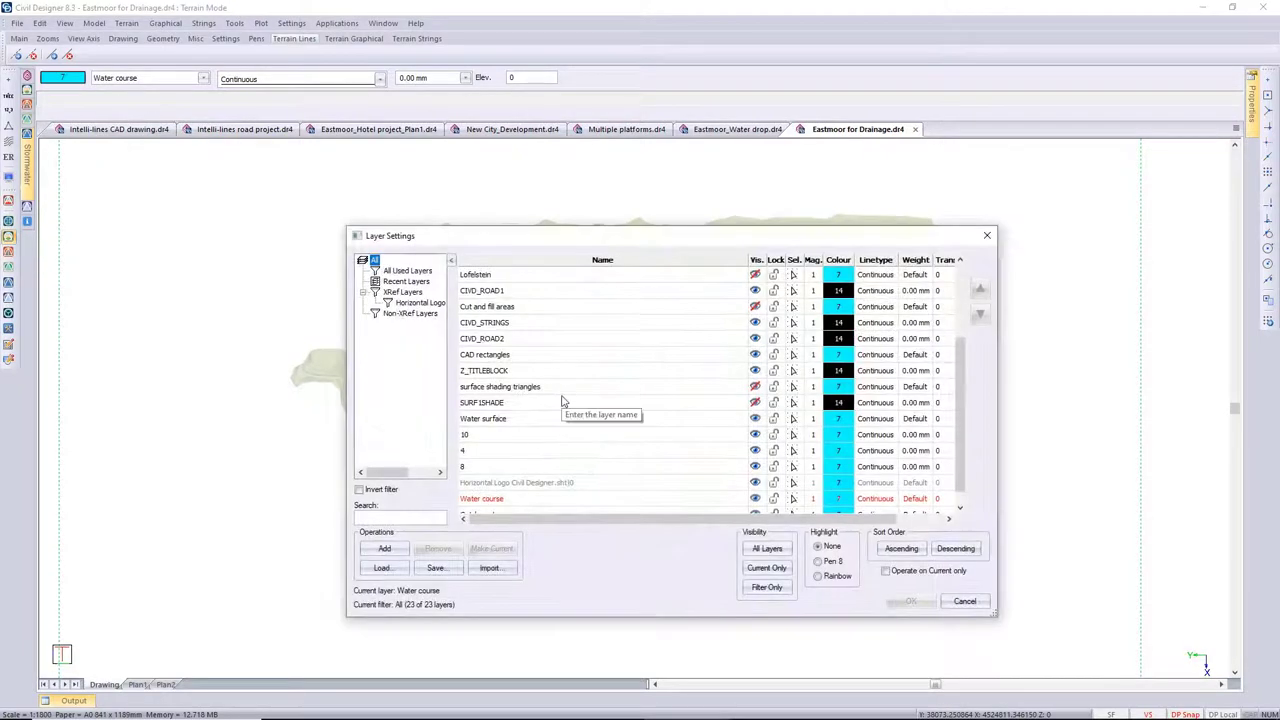
click(755, 356)
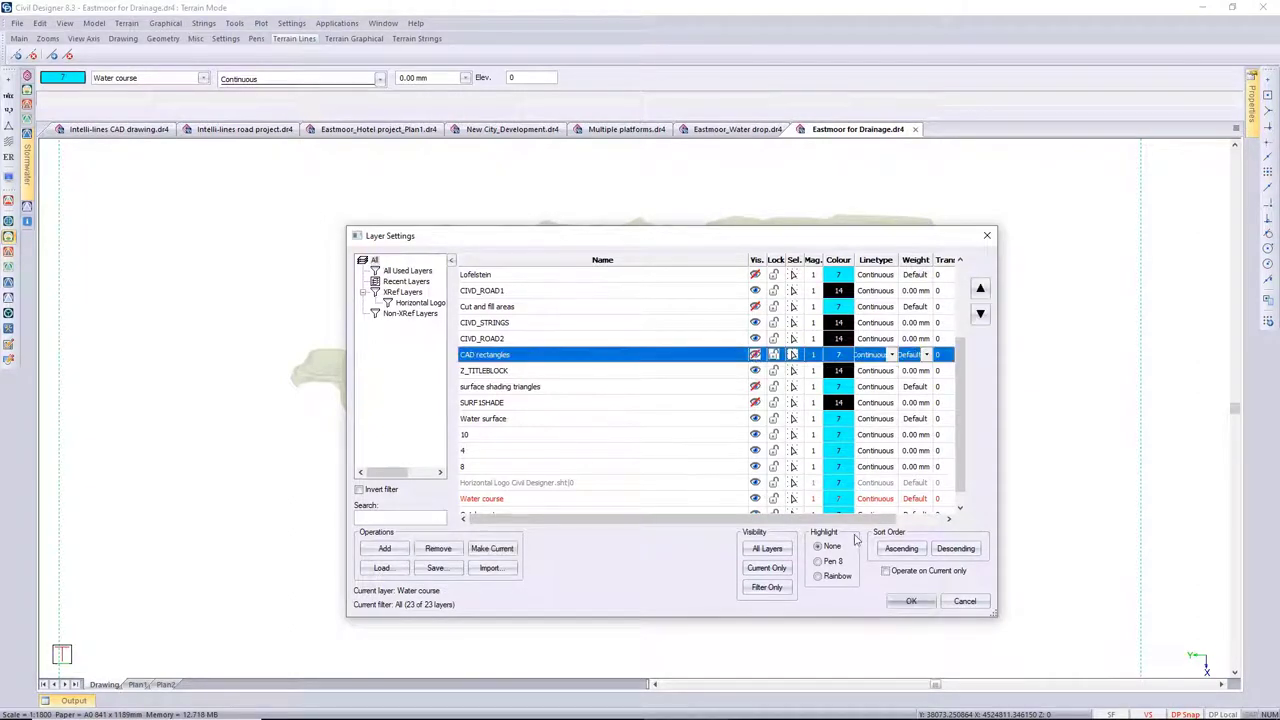
click(907, 601)
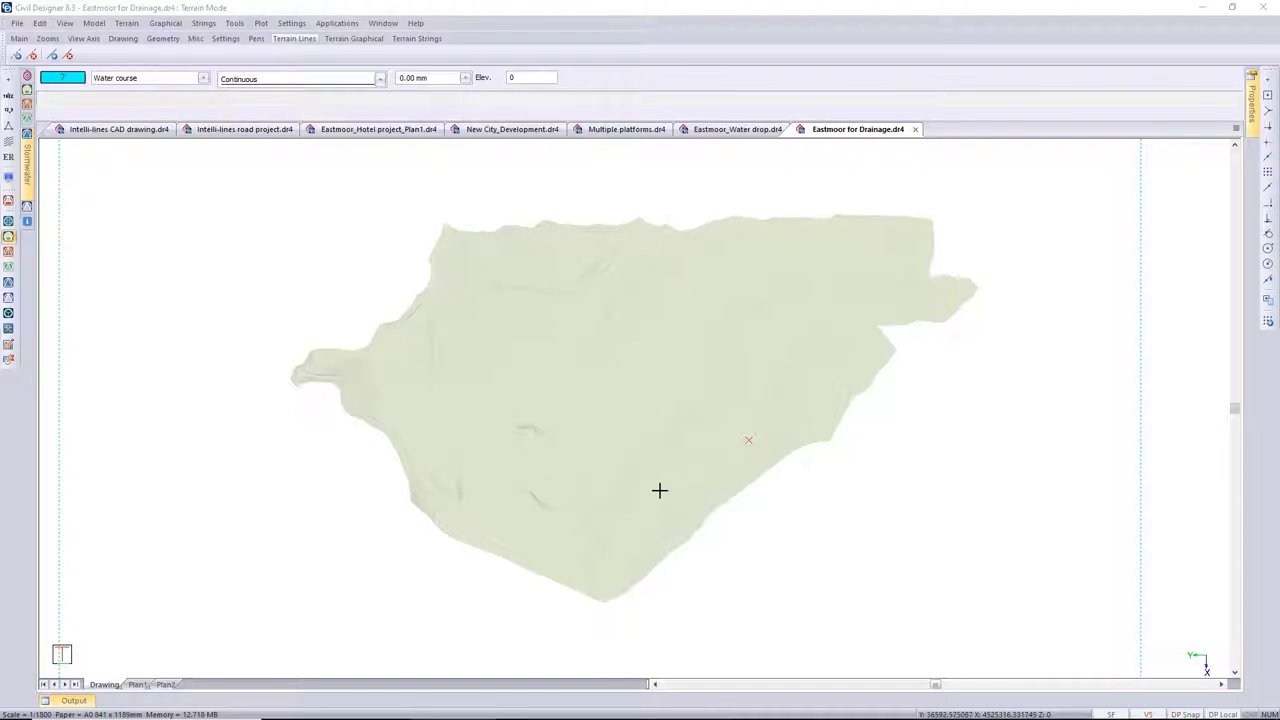
Step: Try to run the Flow Direction drainage analysis on the terrain
click(128, 25)
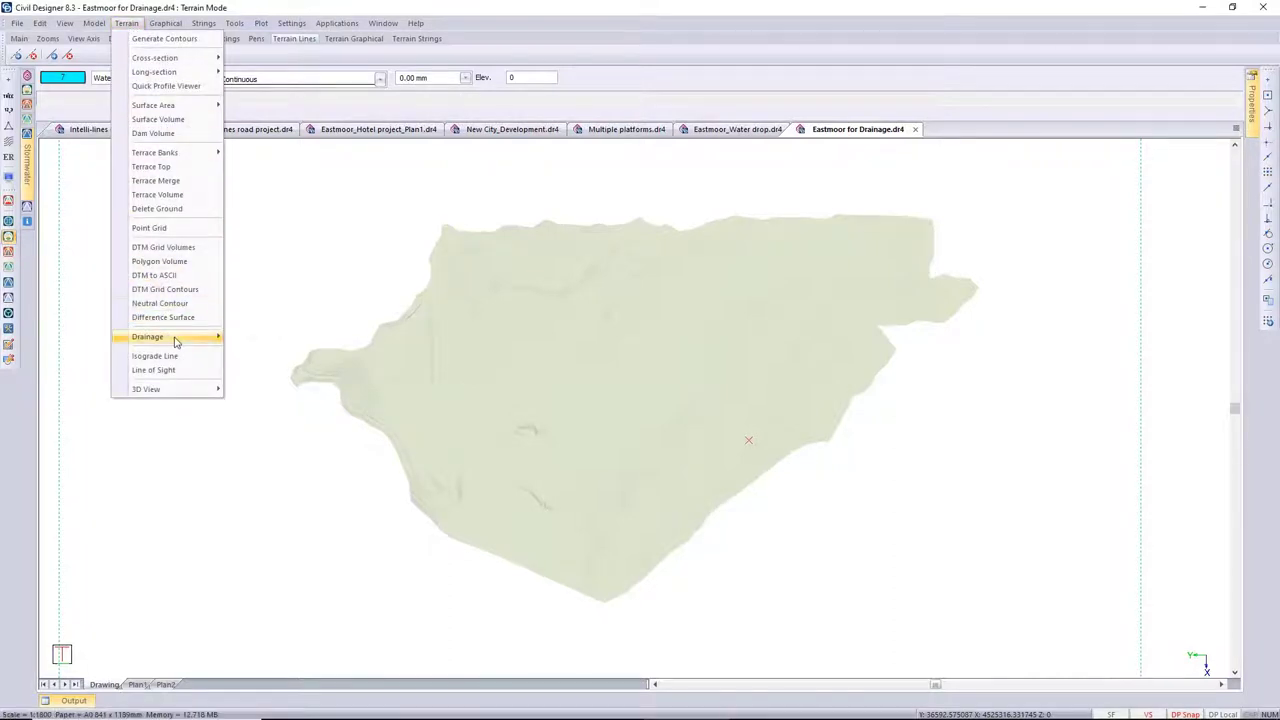
mouse_move(175, 342)
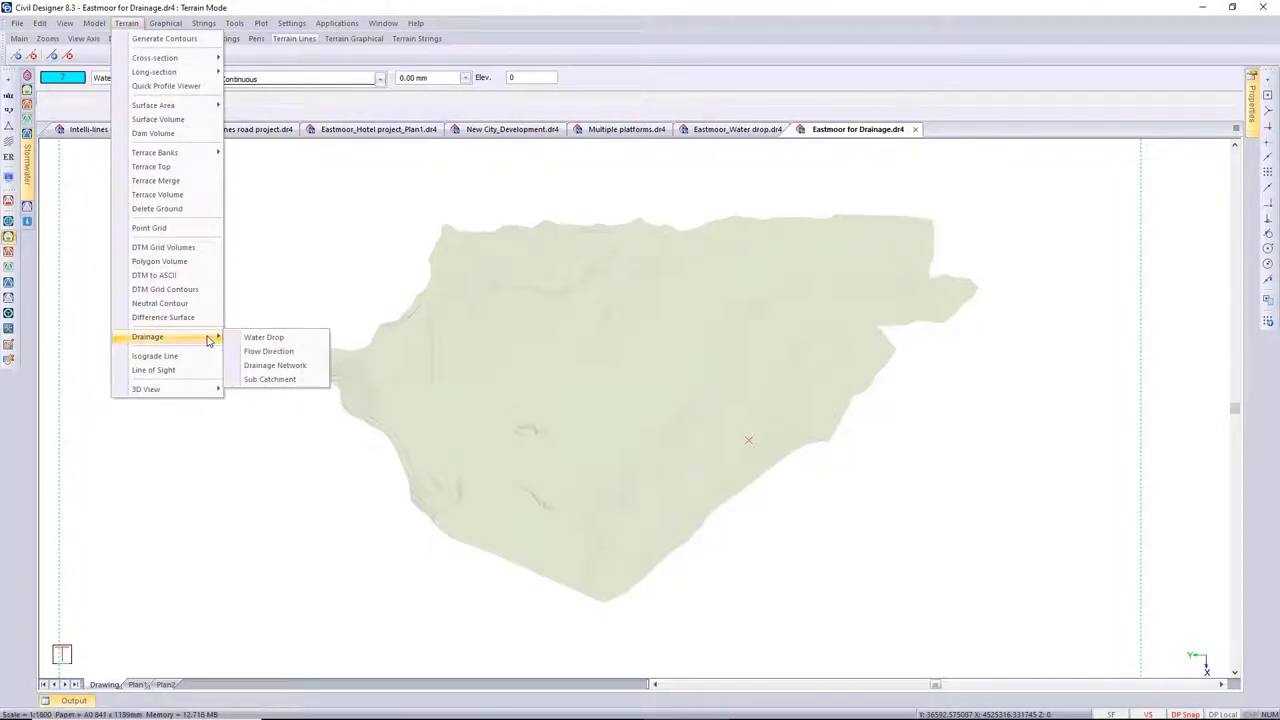
click(291, 355)
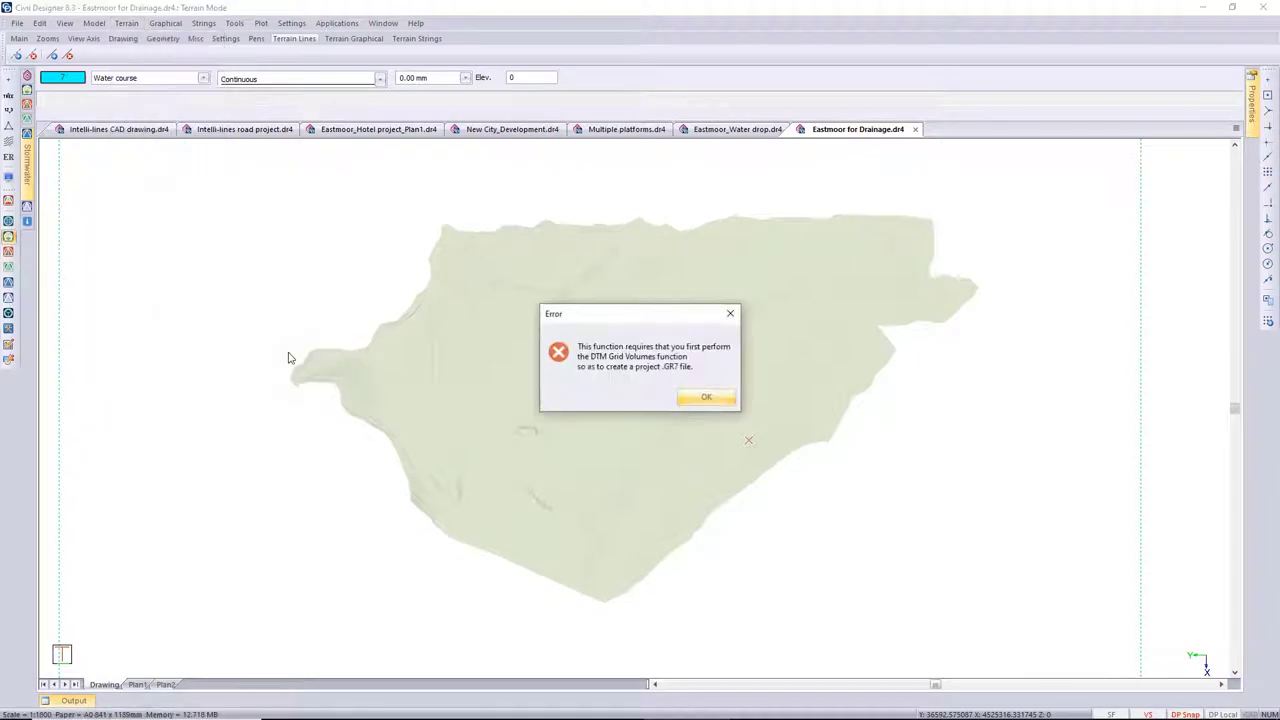
click(623, 384)
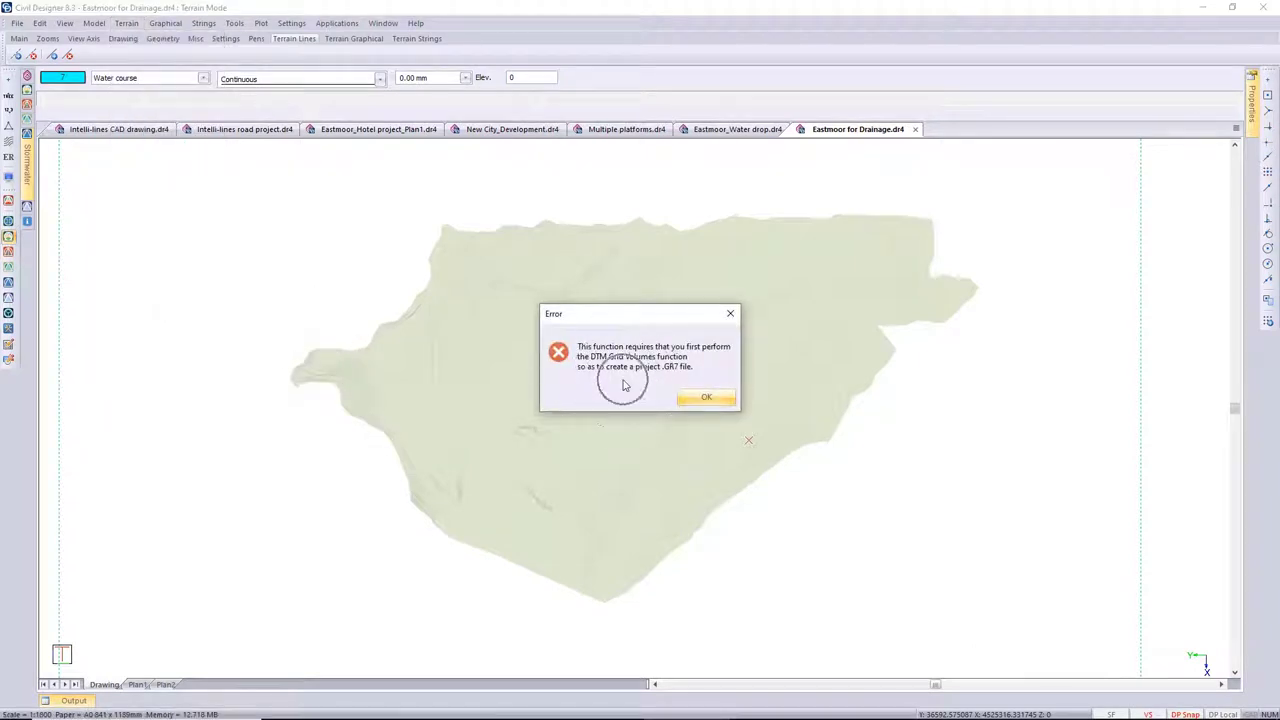
click(703, 399)
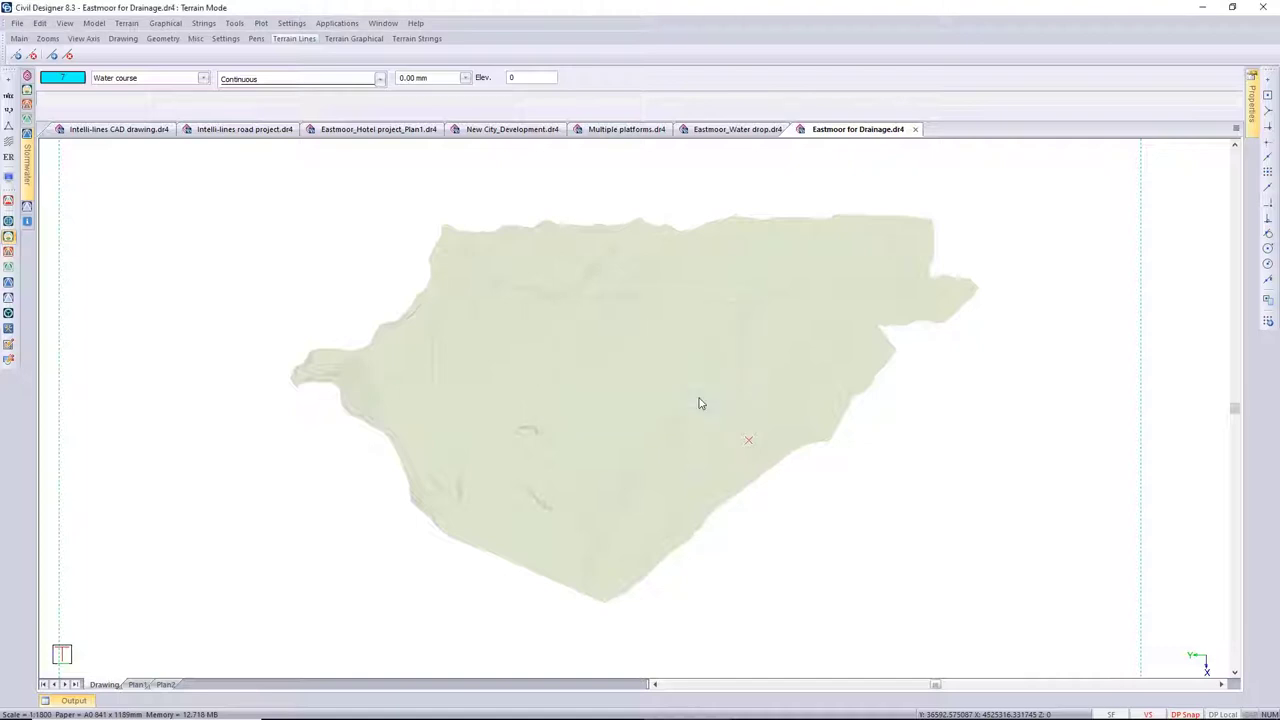
Step: Set up DTM Grid Volumes for the single surface 1 Original Ground with grid interval 5 and description Catchment, previewing the grid
click(126, 24)
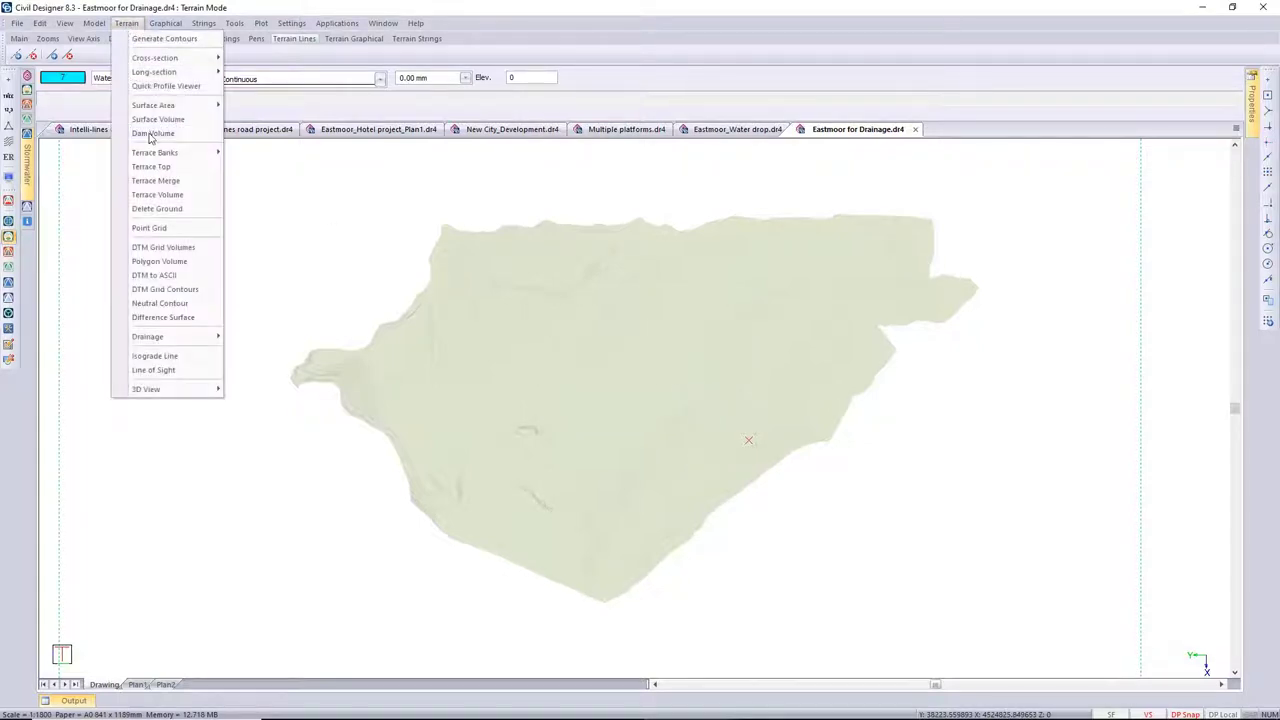
click(175, 254)
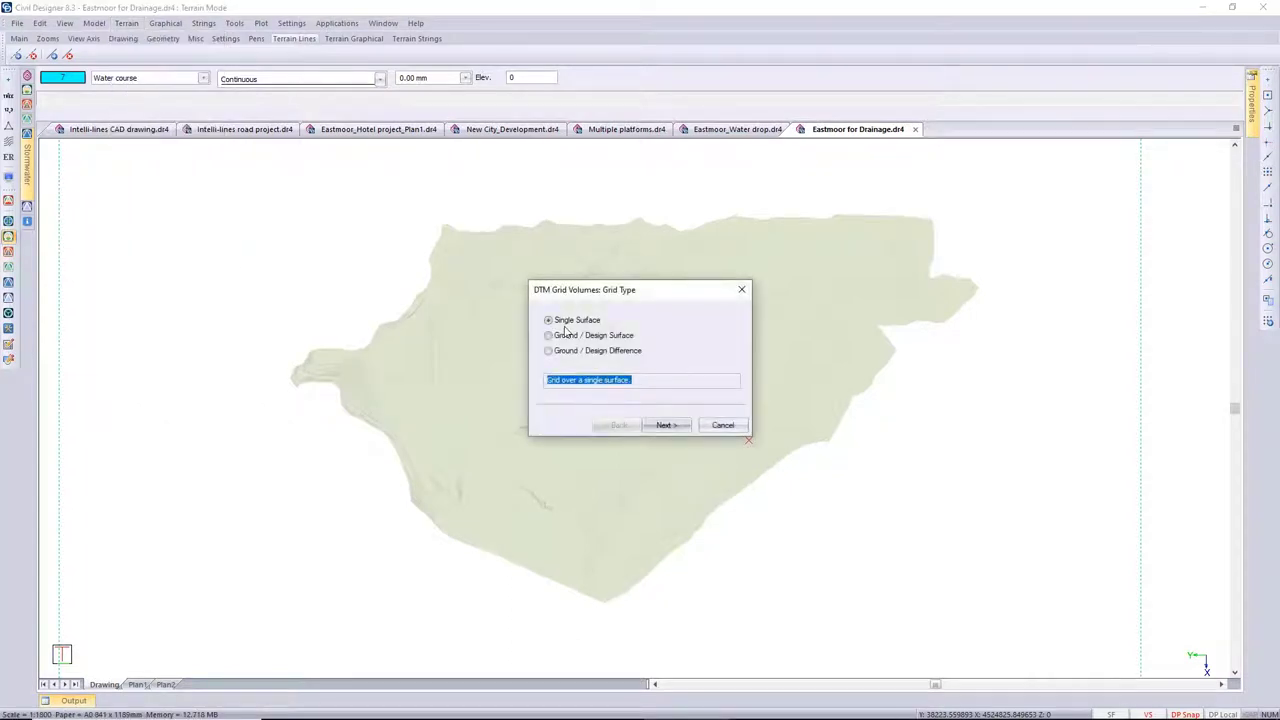
click(663, 425)
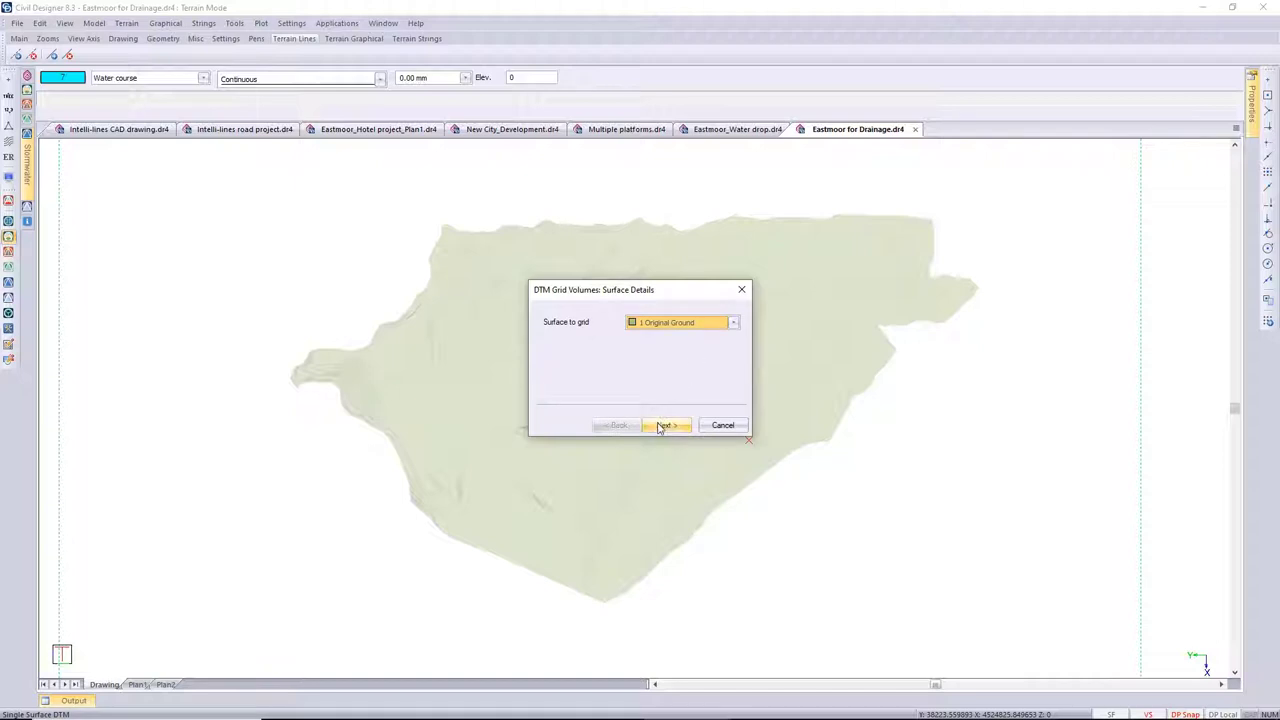
click(665, 425)
text(5)
click(706, 325)
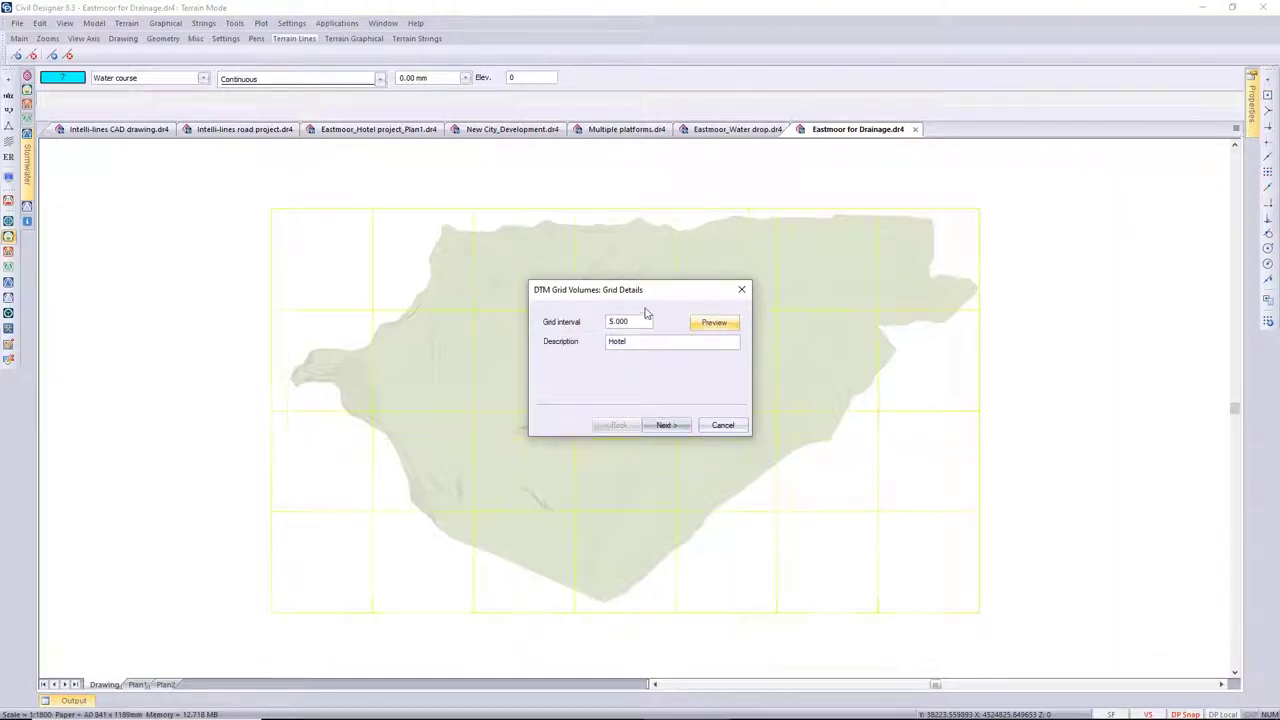
double_click(649, 342)
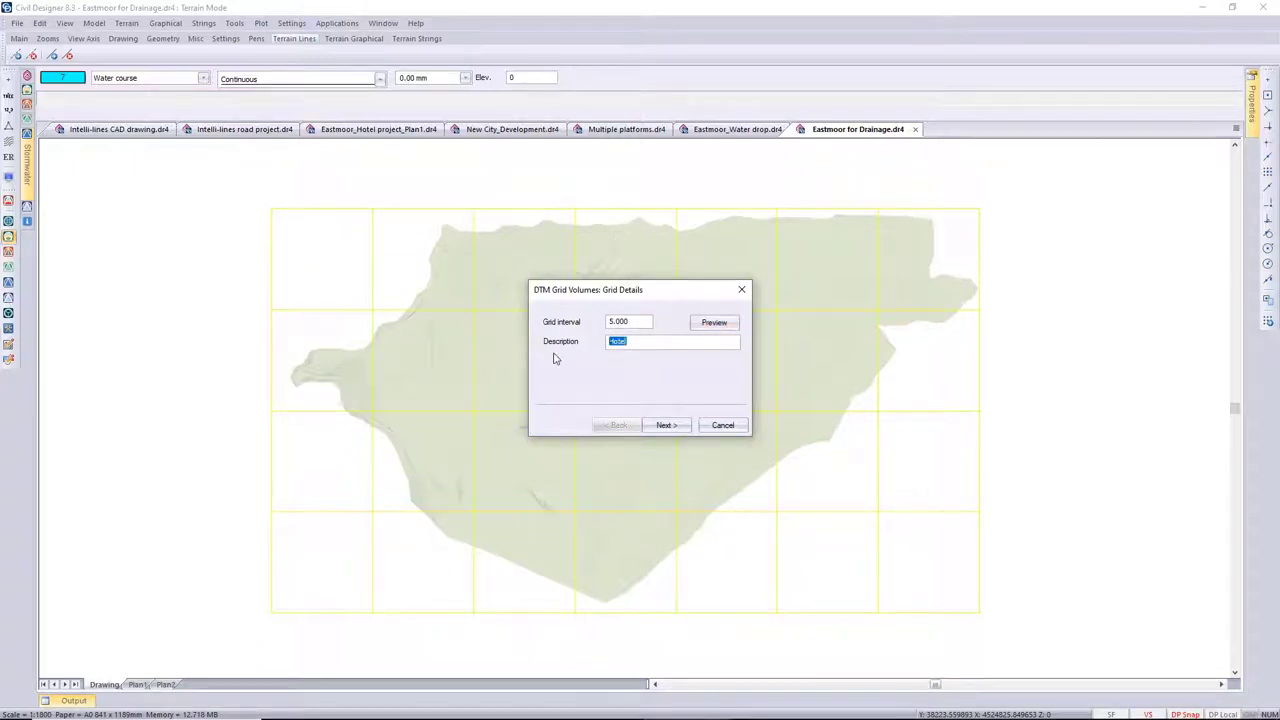
text(Catchment)
click(665, 425)
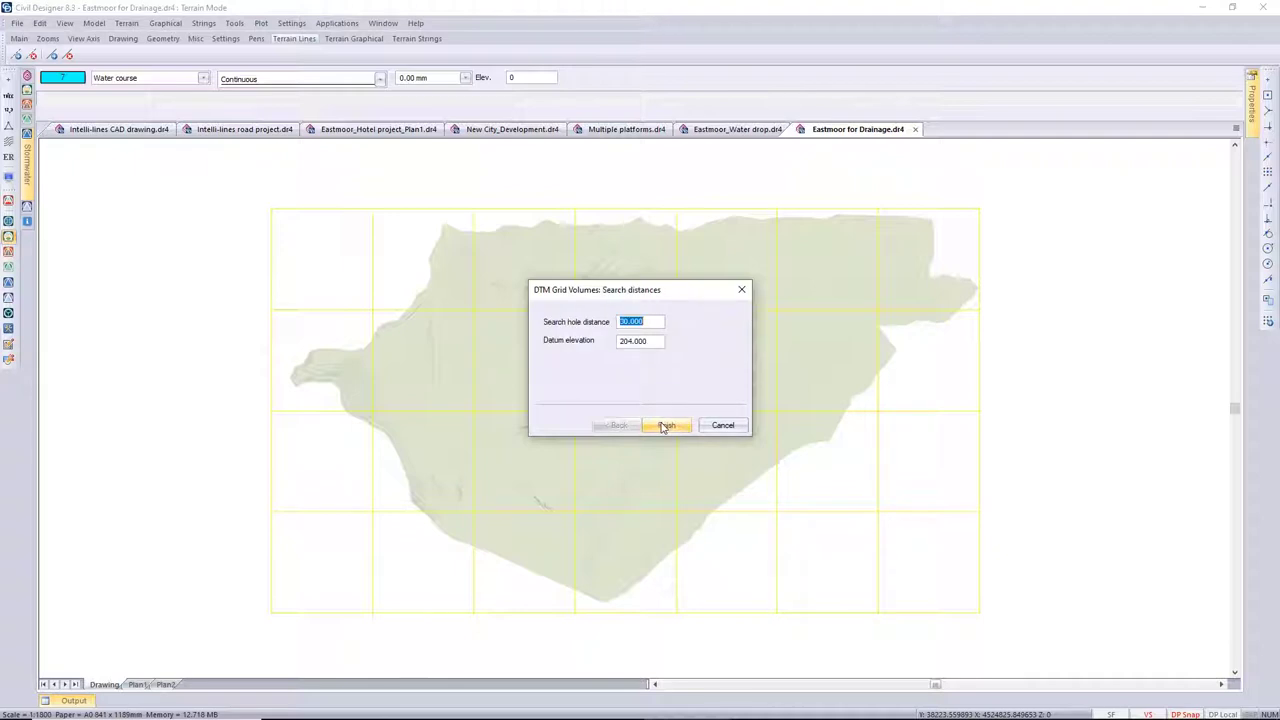
Step: Generate the grid with search hole distance 30 and datum elevation 204, using screen output, then hide the output report
click(660, 320)
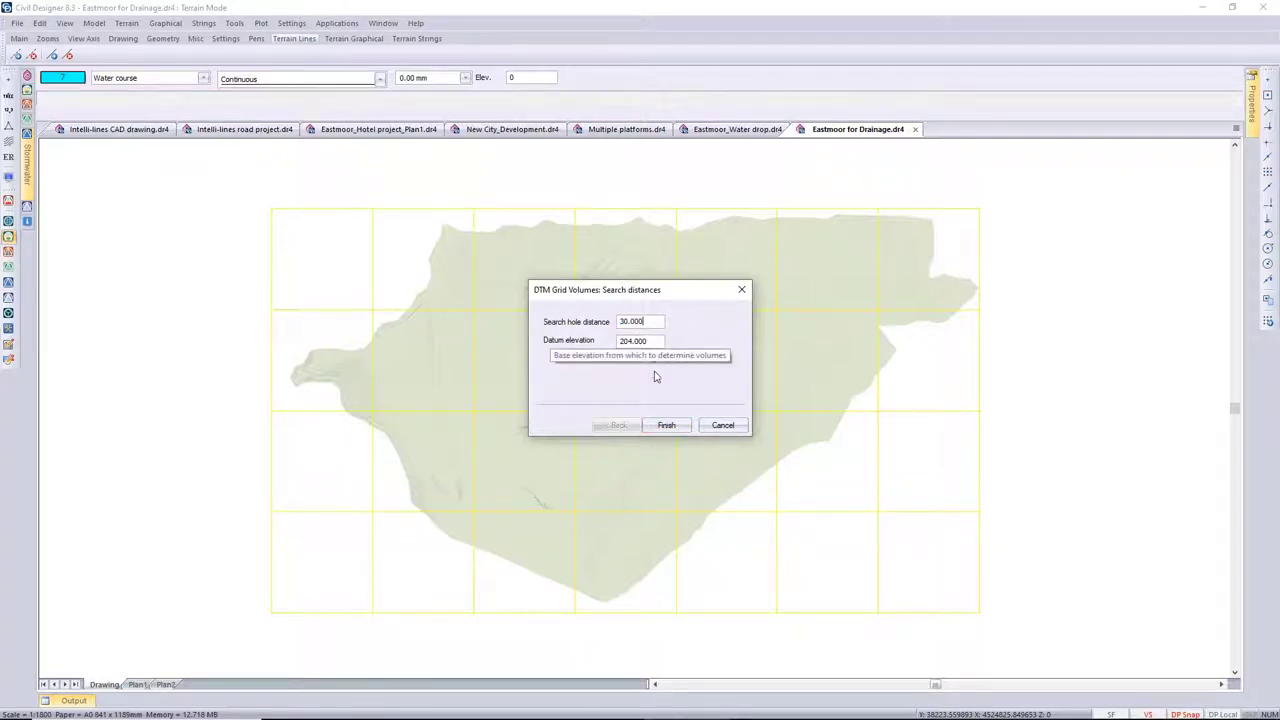
click(668, 426)
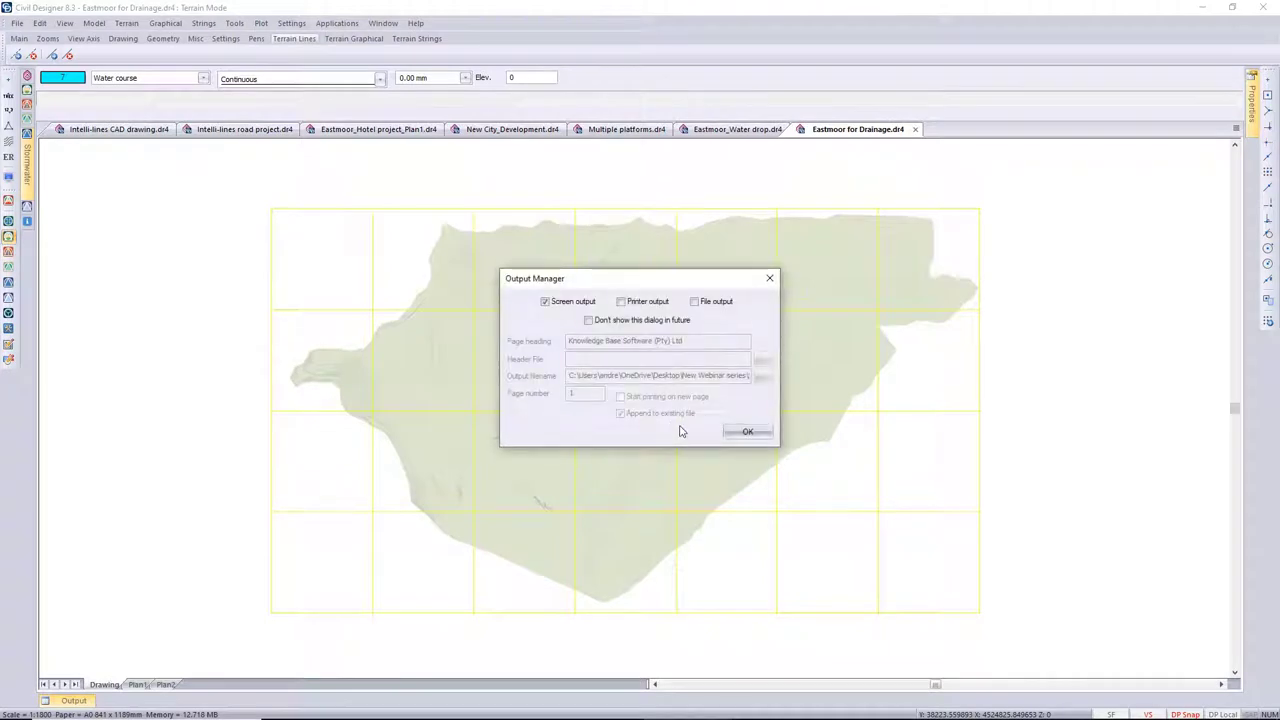
click(741, 434)
click(743, 435)
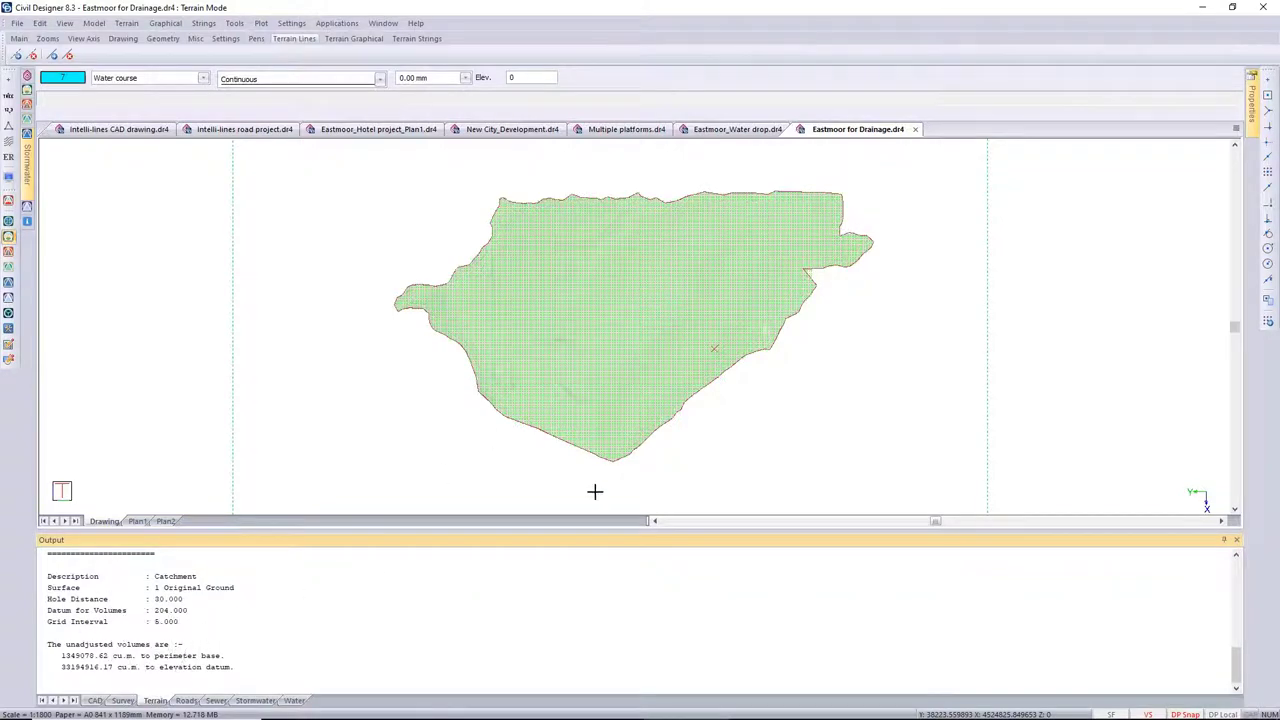
click(1222, 541)
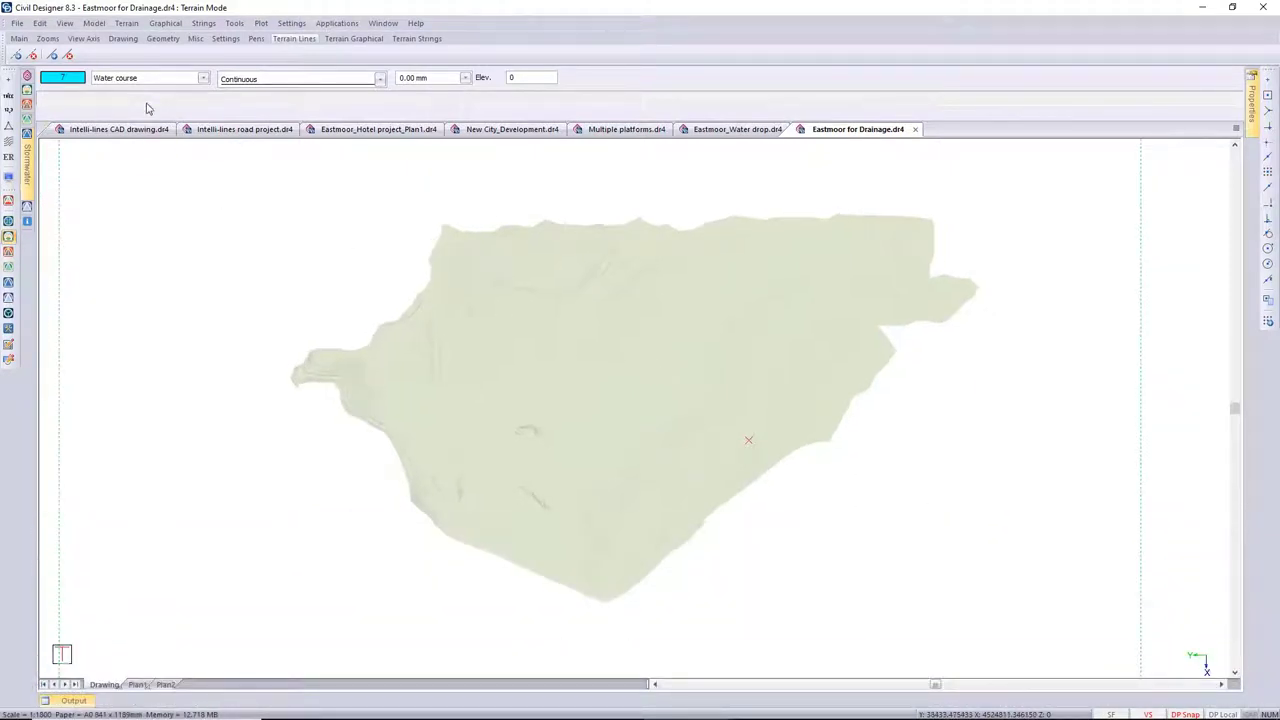
Step: Start the Flow Direction drainage analysis using the current grid file and set the water course colour to pen 8
click(126, 26)
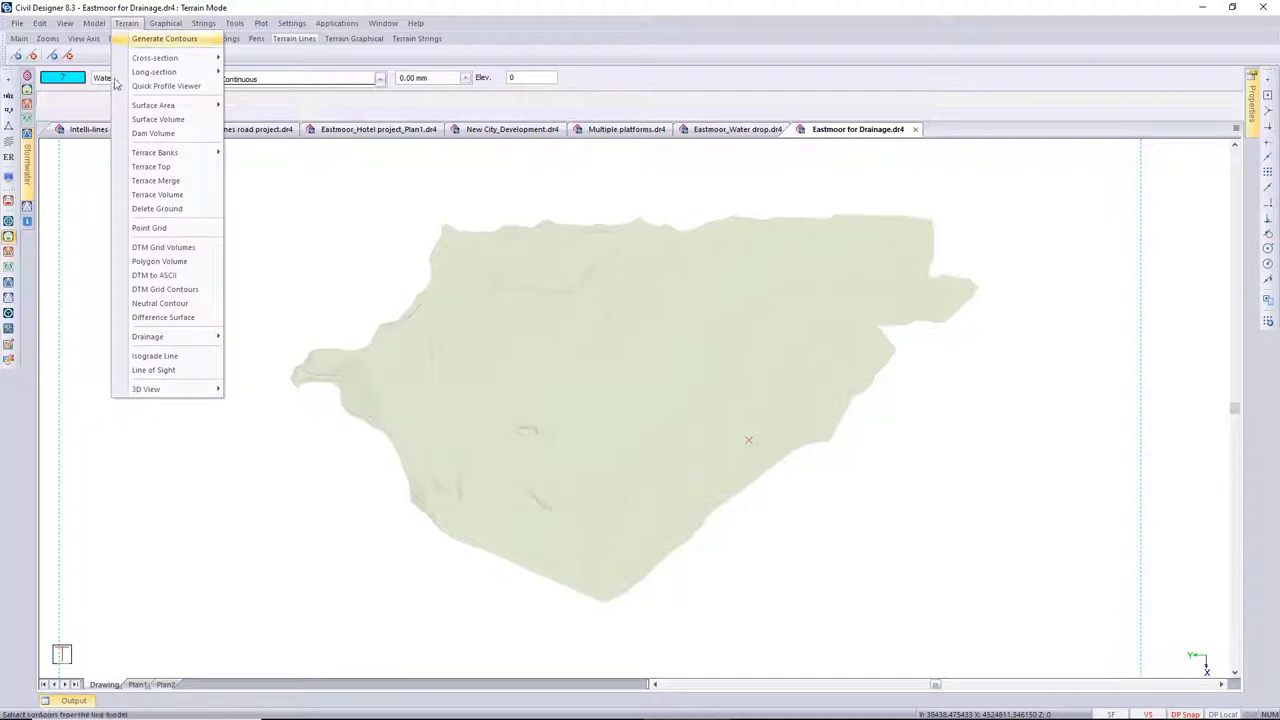
mouse_move(191, 340)
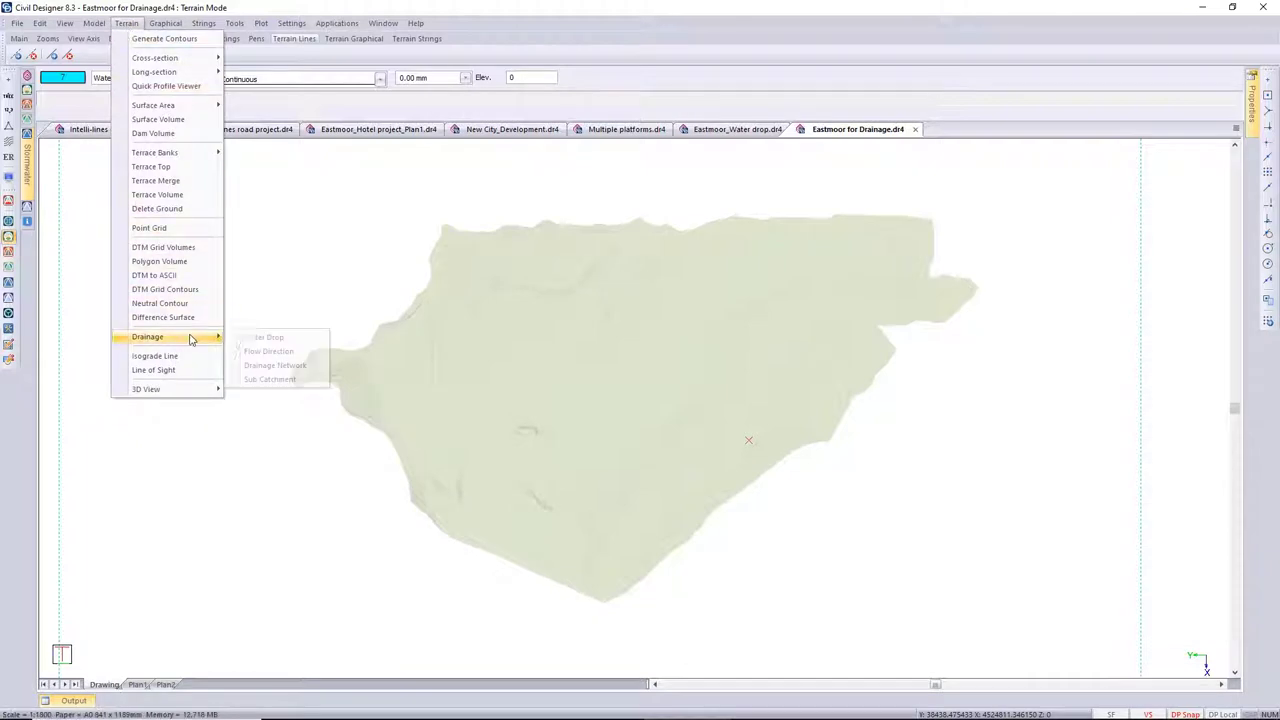
click(270, 352)
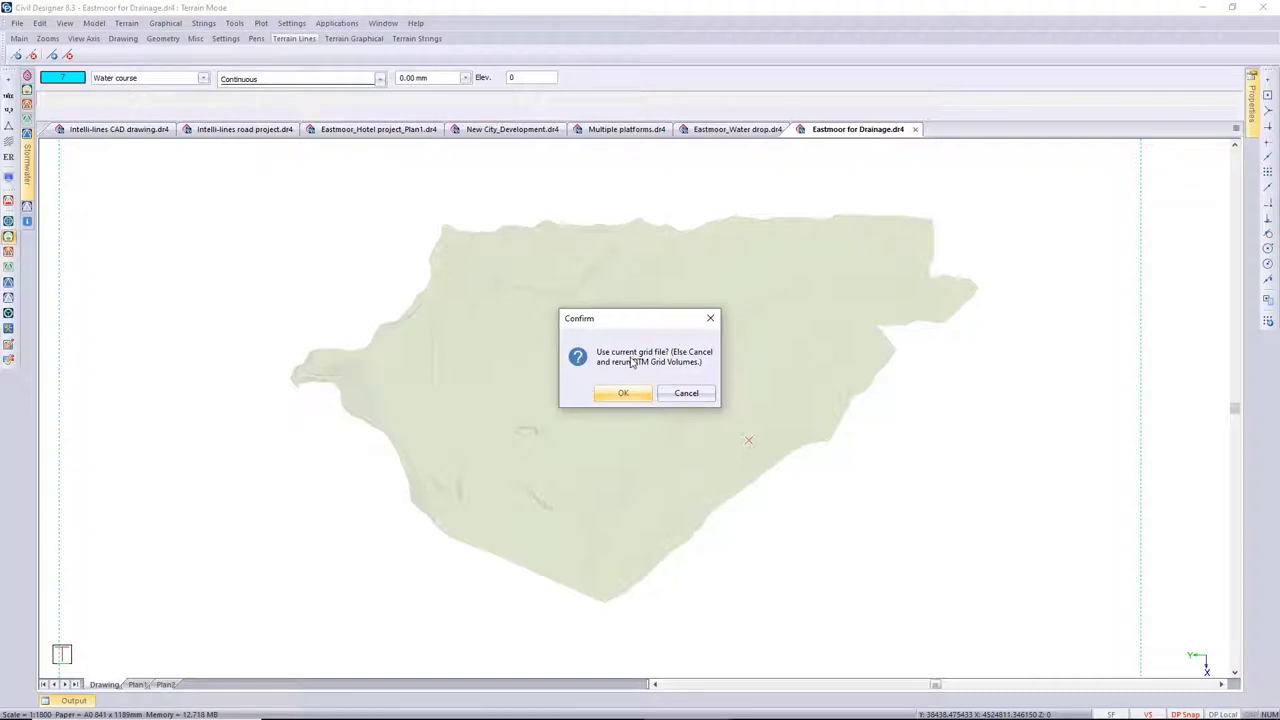
click(620, 393)
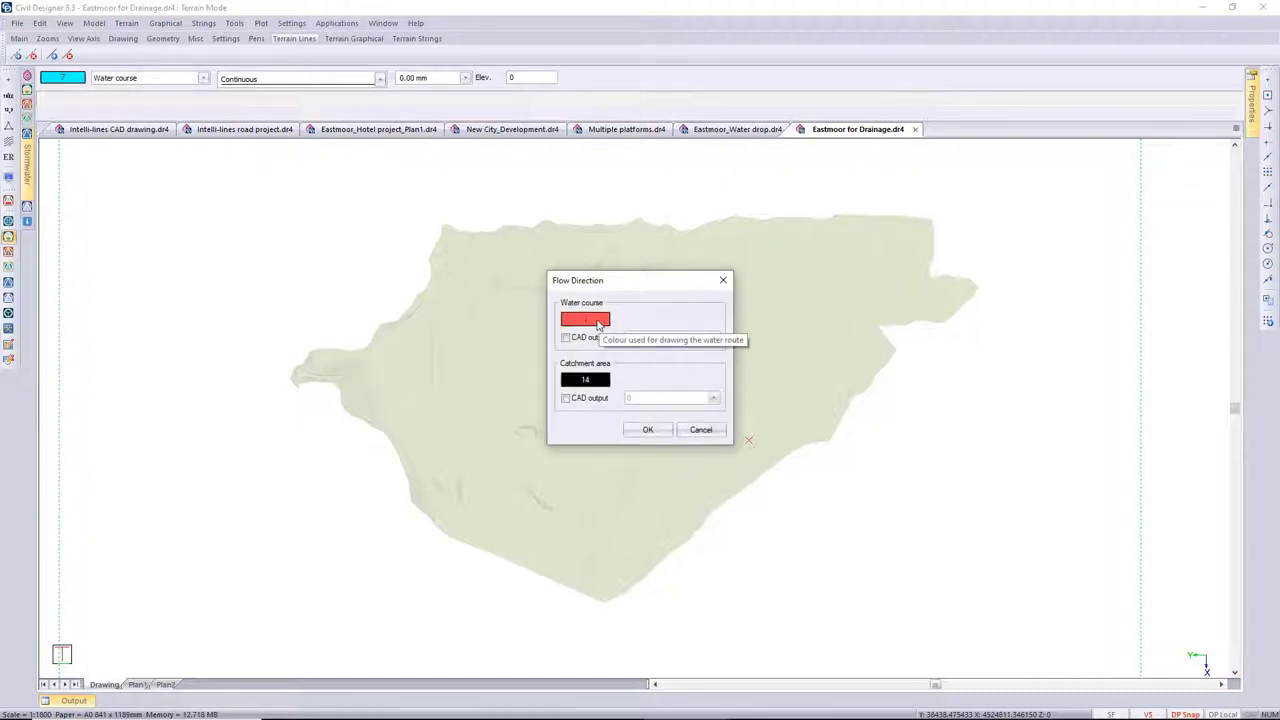
click(598, 322)
click(620, 264)
click(700, 473)
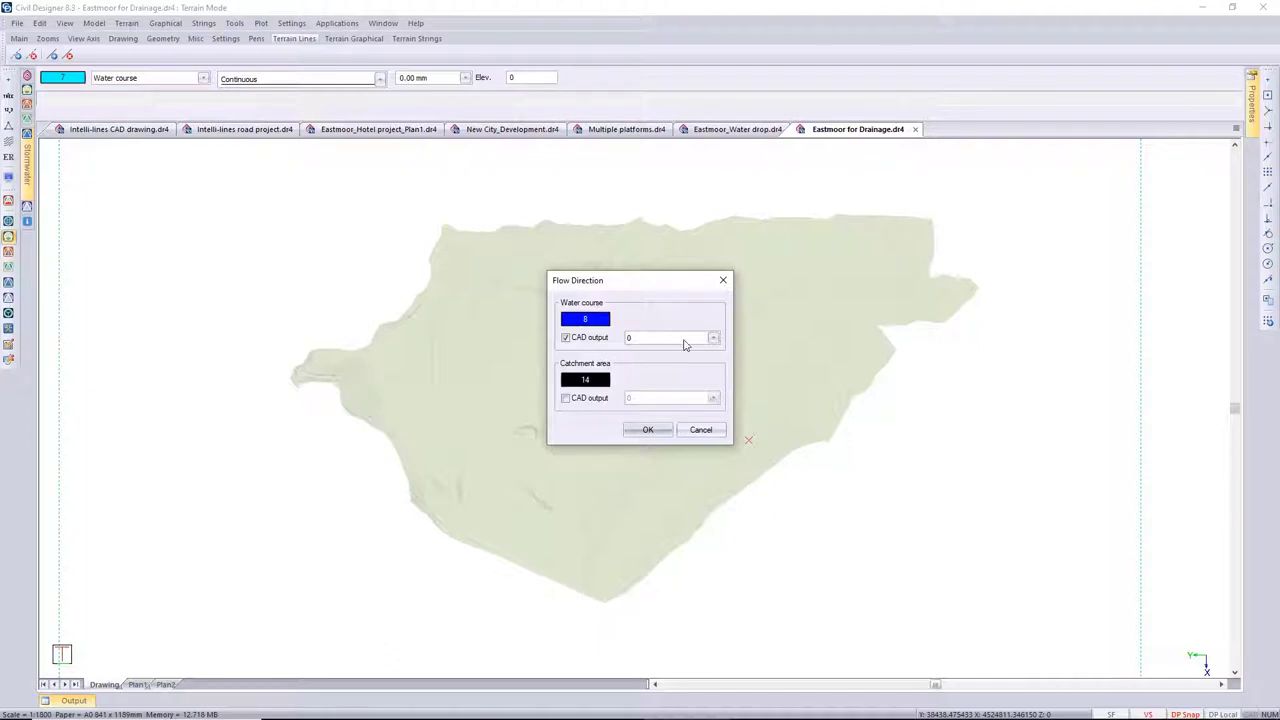
Step: Send the water course CAD output to the Water course layer and the catchment area CAD output to the Catchment area layer
click(713, 339)
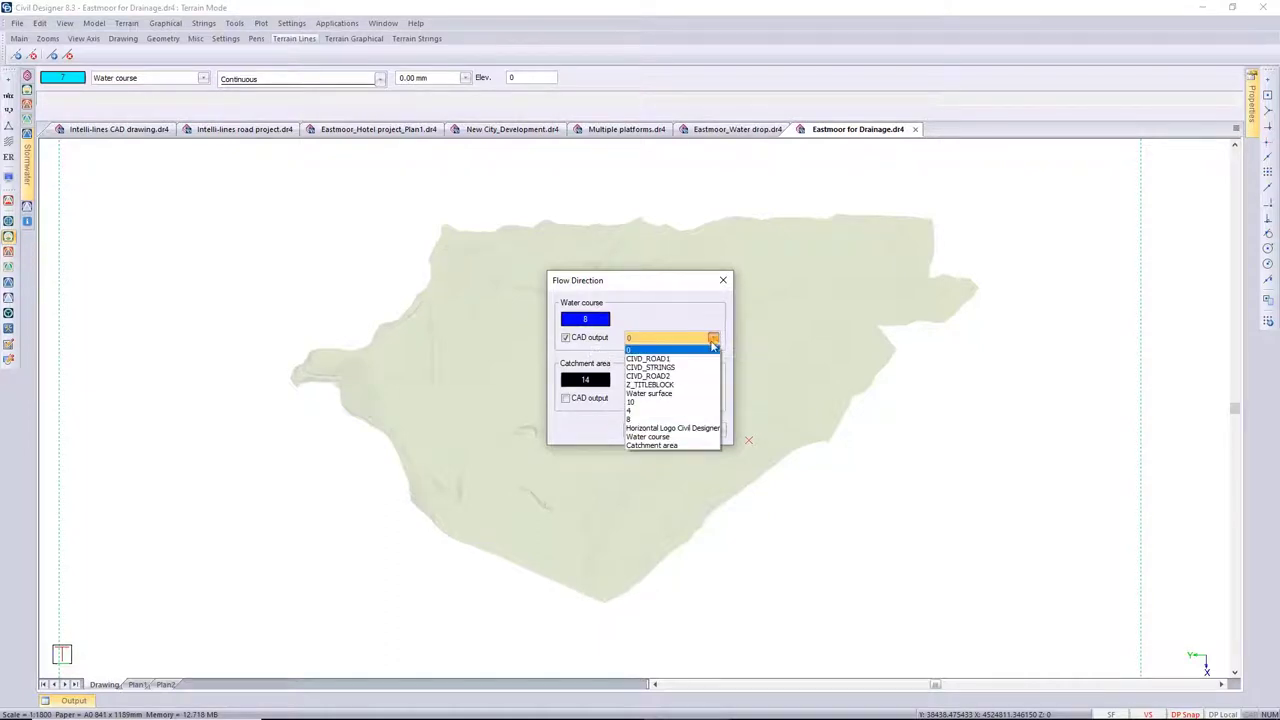
click(660, 436)
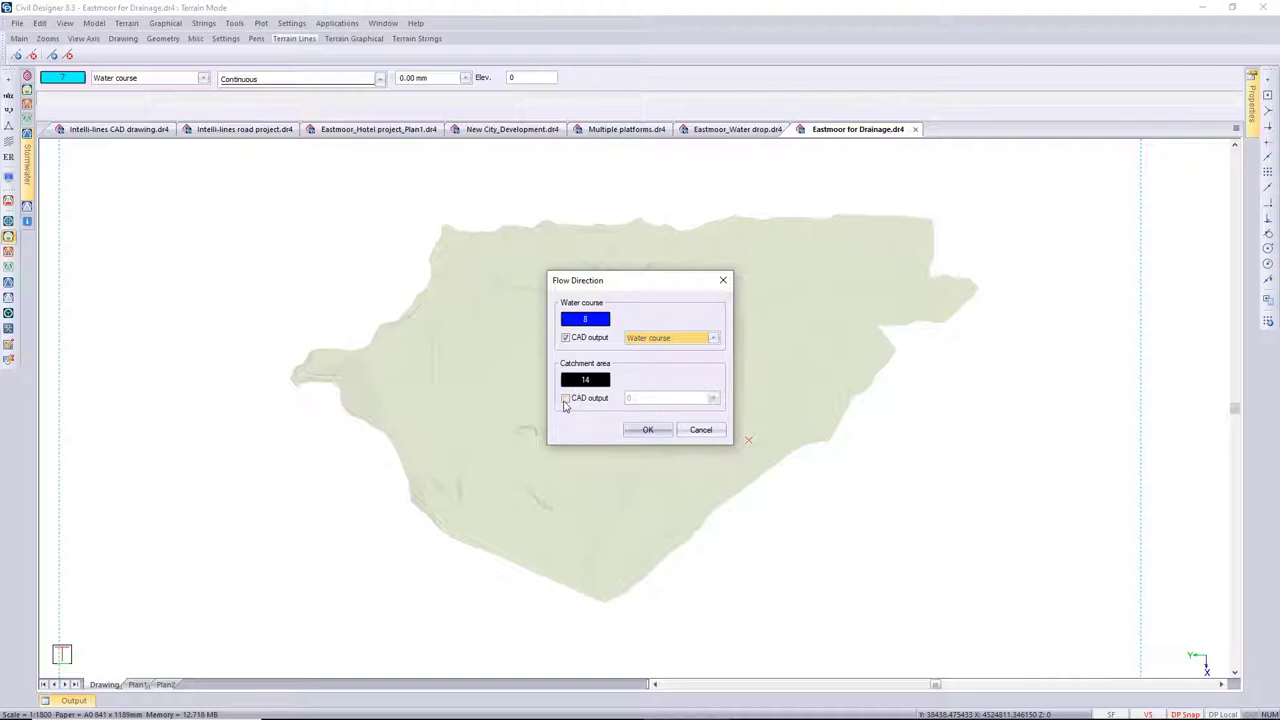
click(566, 399)
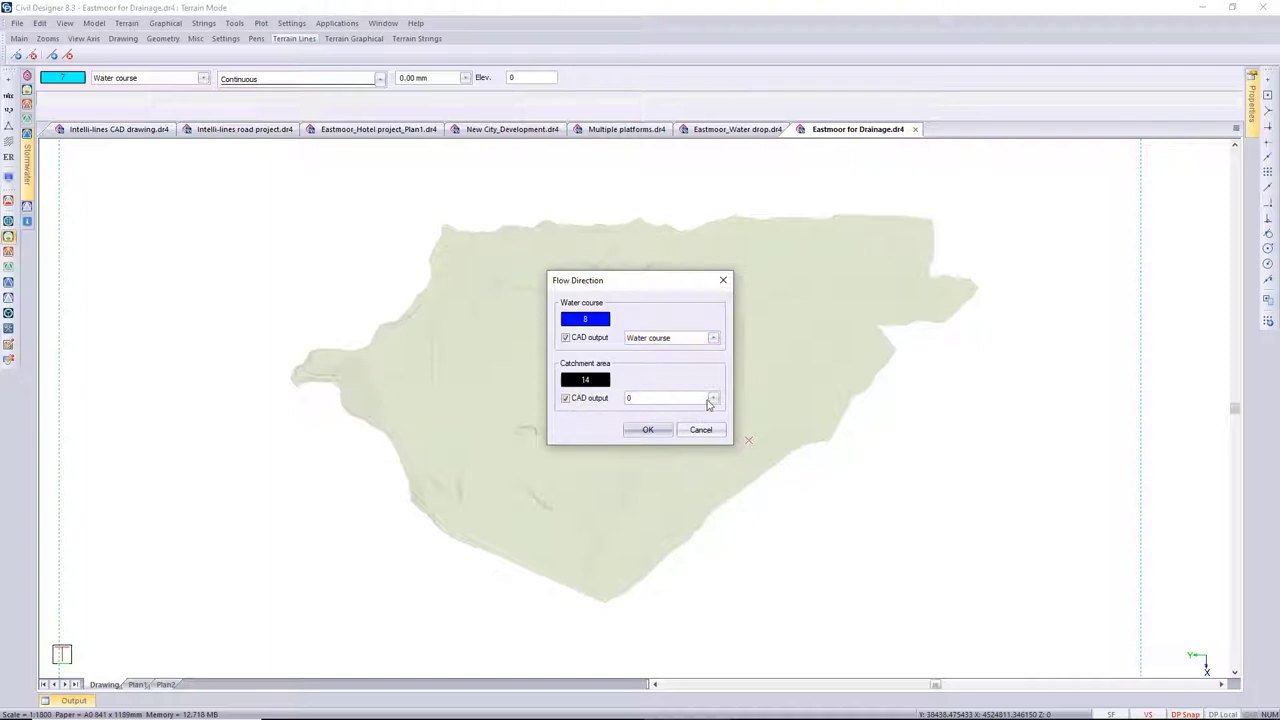
click(712, 399)
click(668, 503)
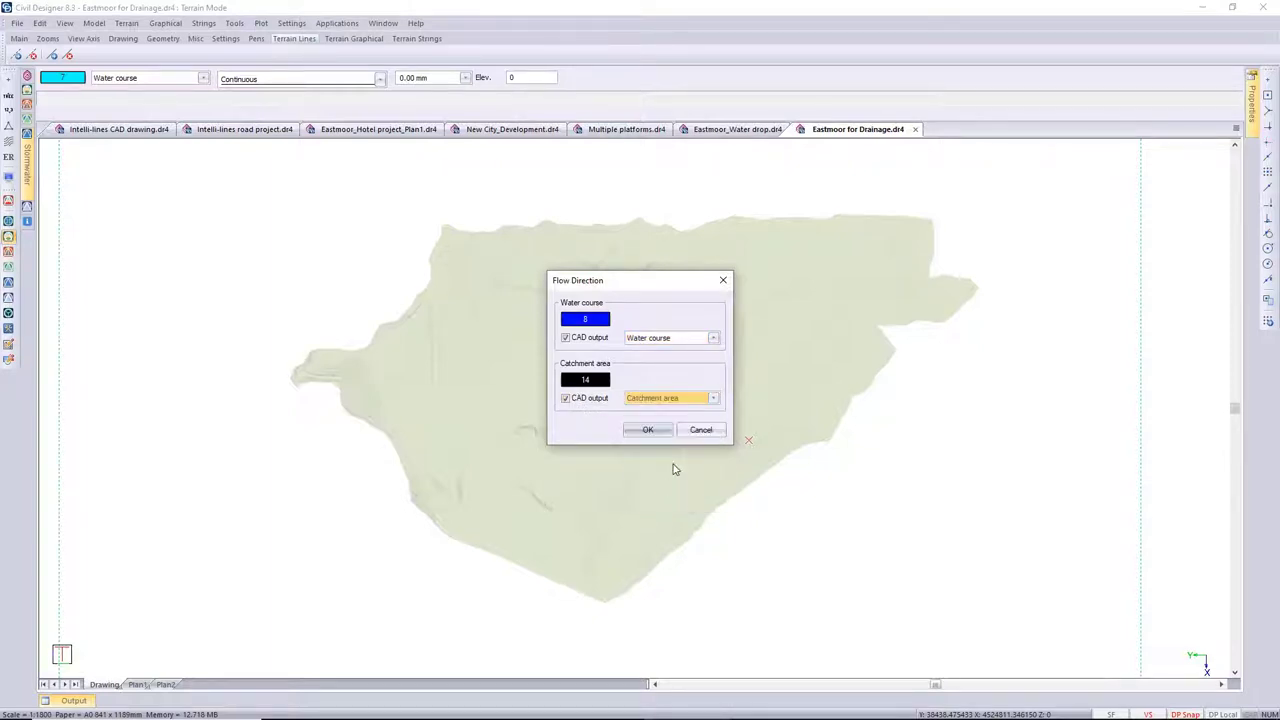
Step: Run the analysis with screen output and track a water course from a point in the upper-right part of the terrain
click(649, 430)
click(740, 431)
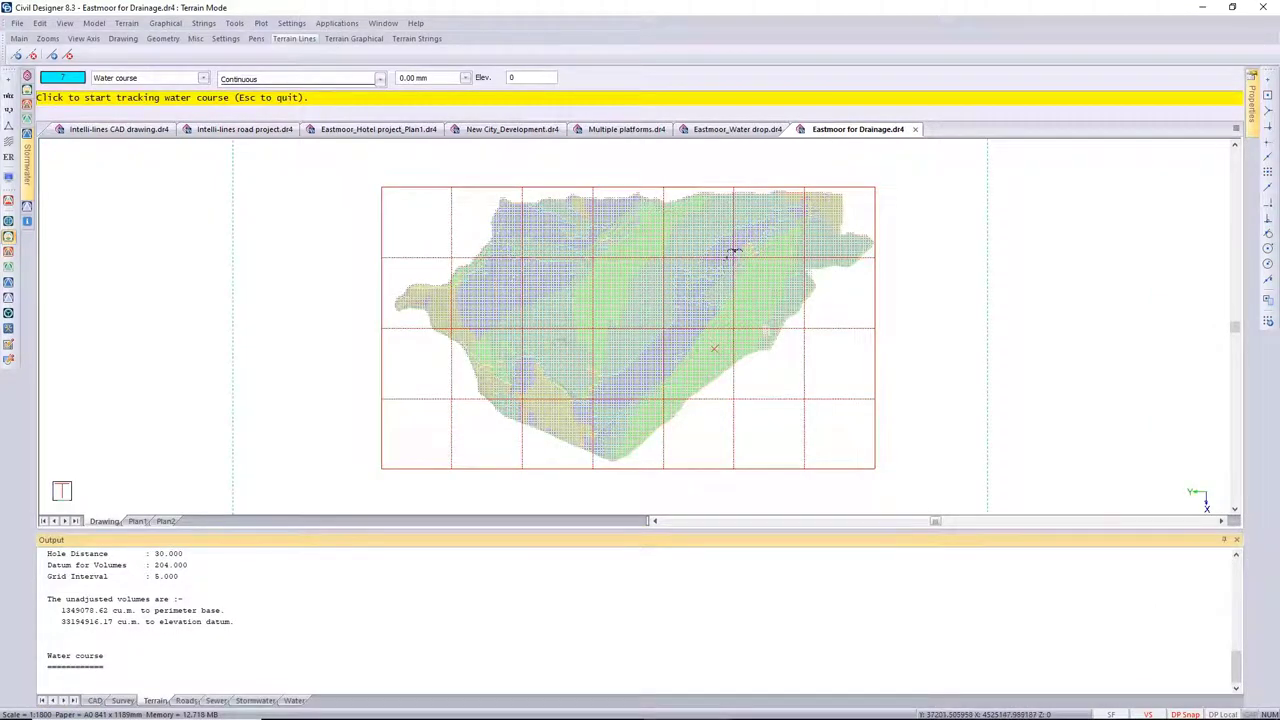
click(746, 236)
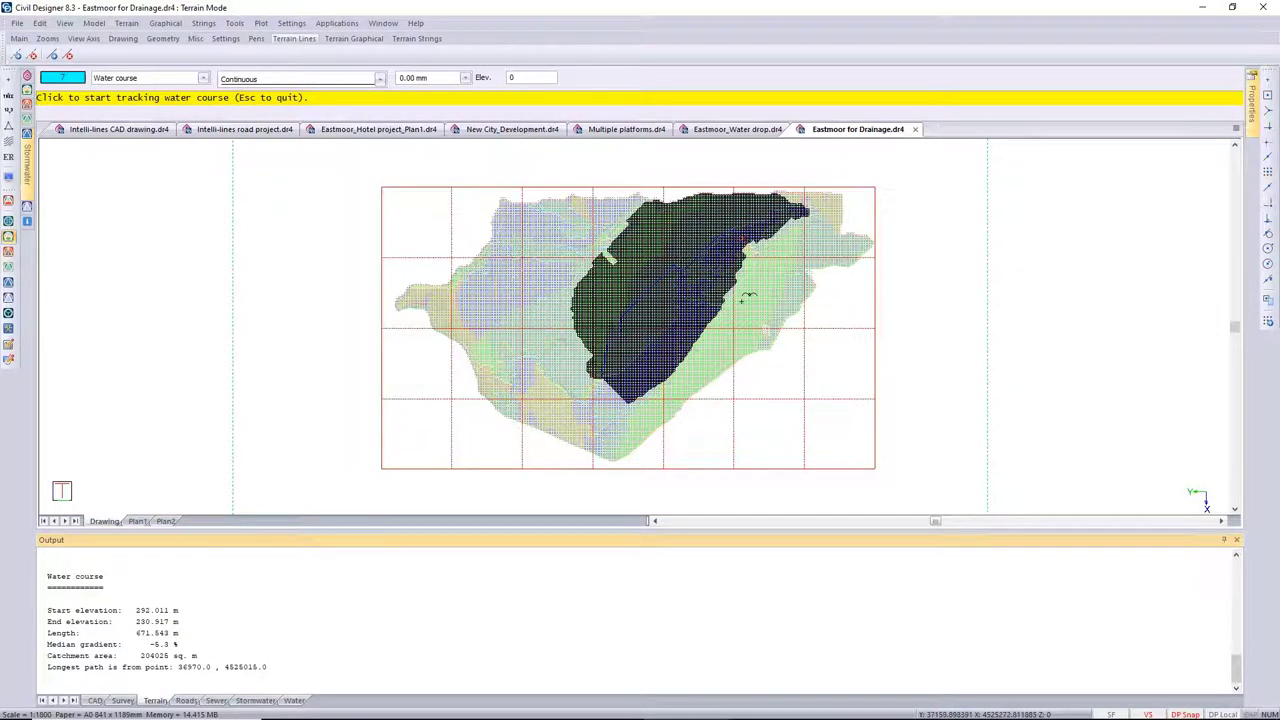
key(Escape)
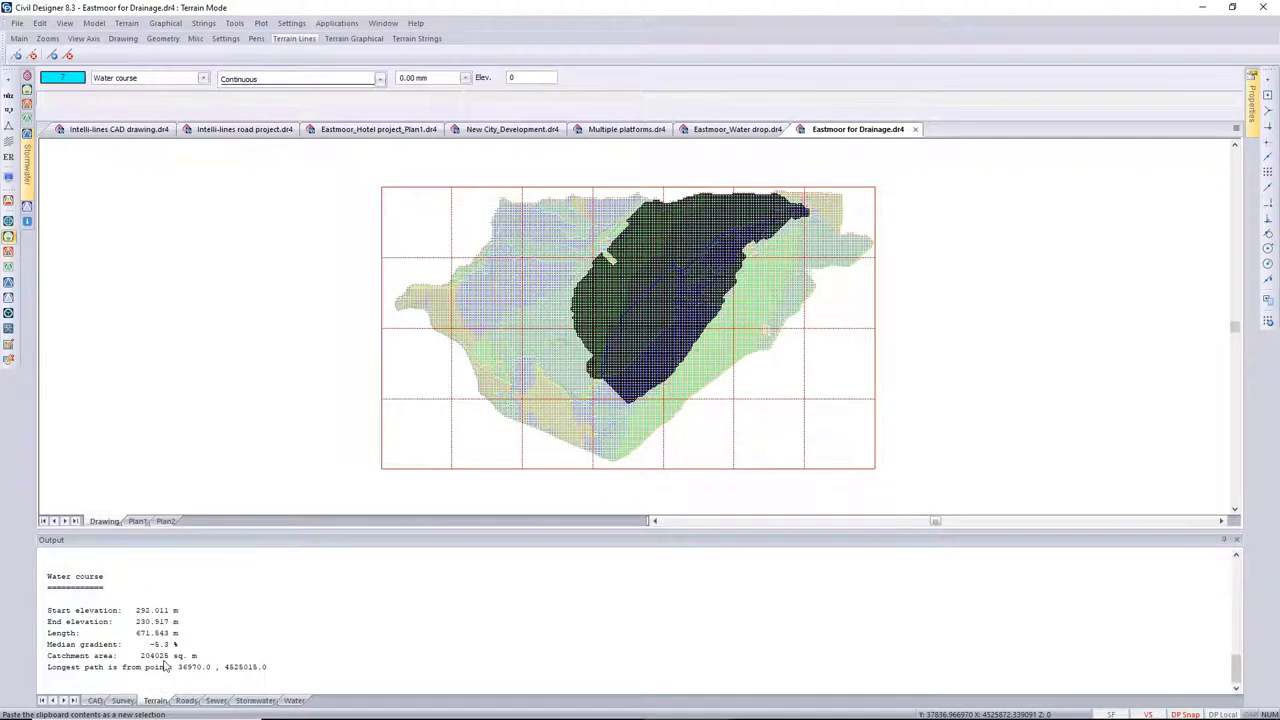
scroll(706, 251, up, 3)
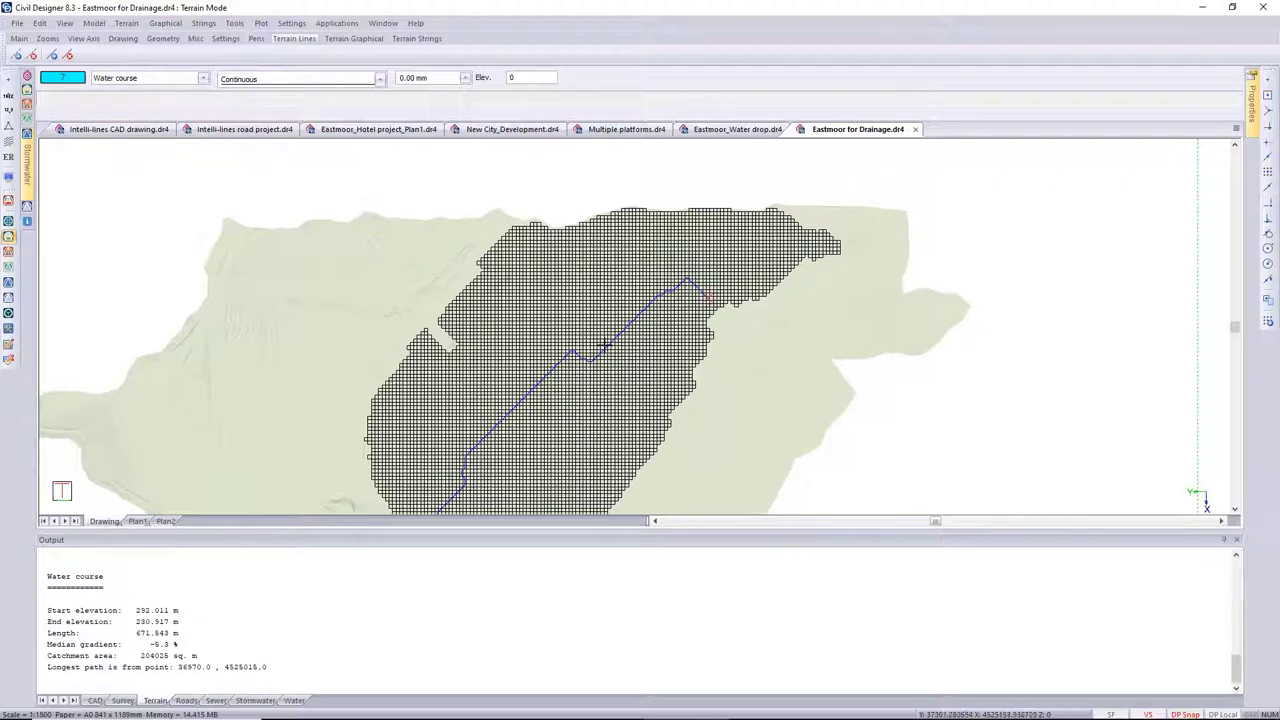
scroll(587, 365, down, 2)
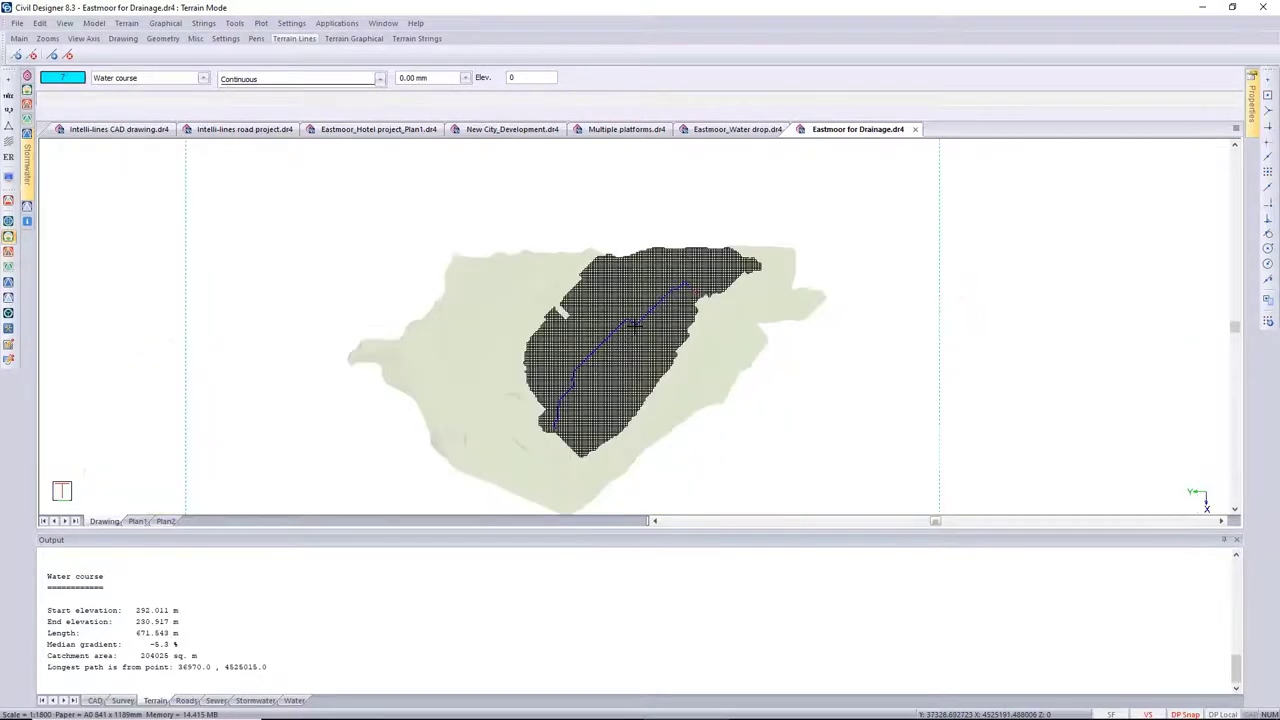
scroll(623, 326, up, 2)
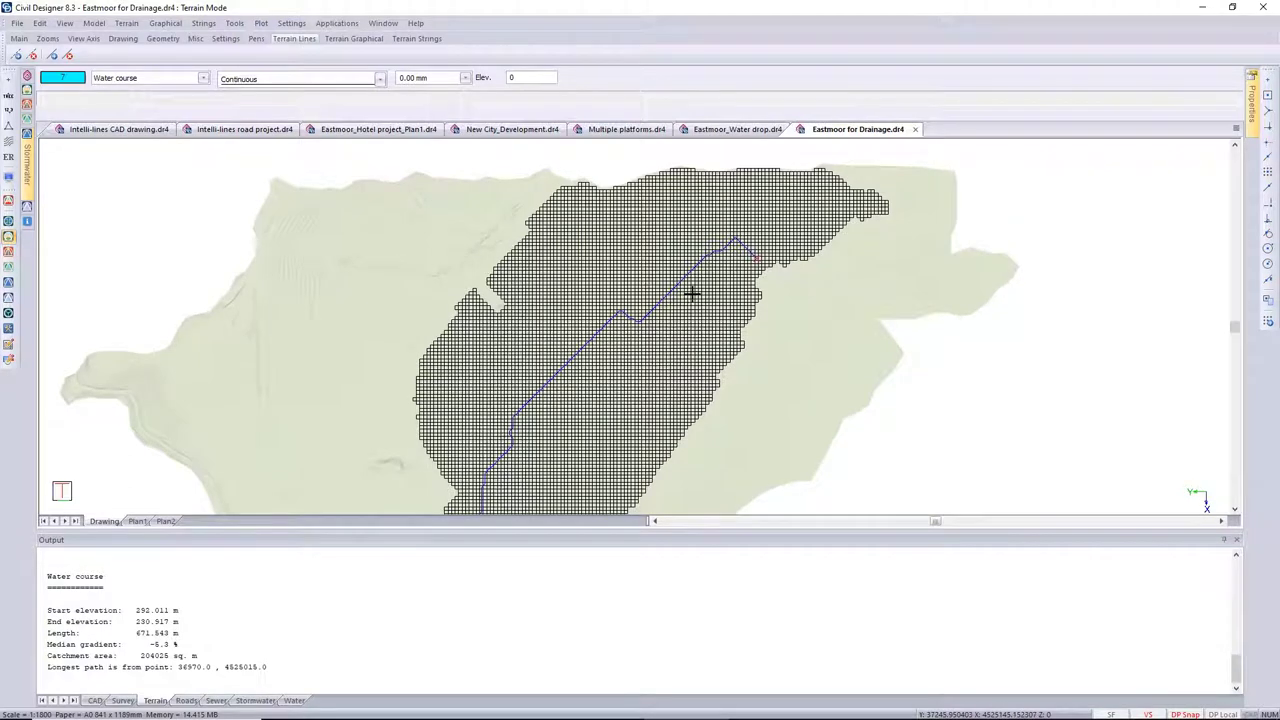
Step: Repeat Flow Direction with the current grid and same settings, tracking a second water course from the terrain's upper-left part
click(585, 313)
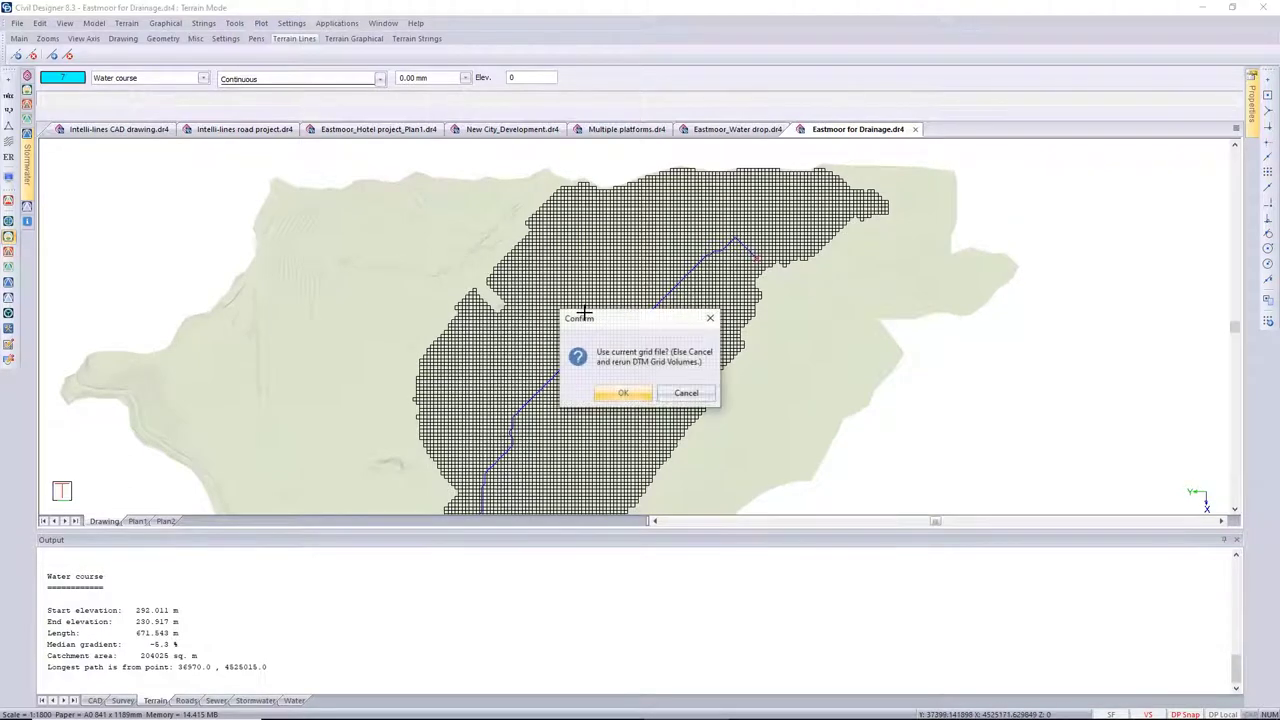
click(624, 394)
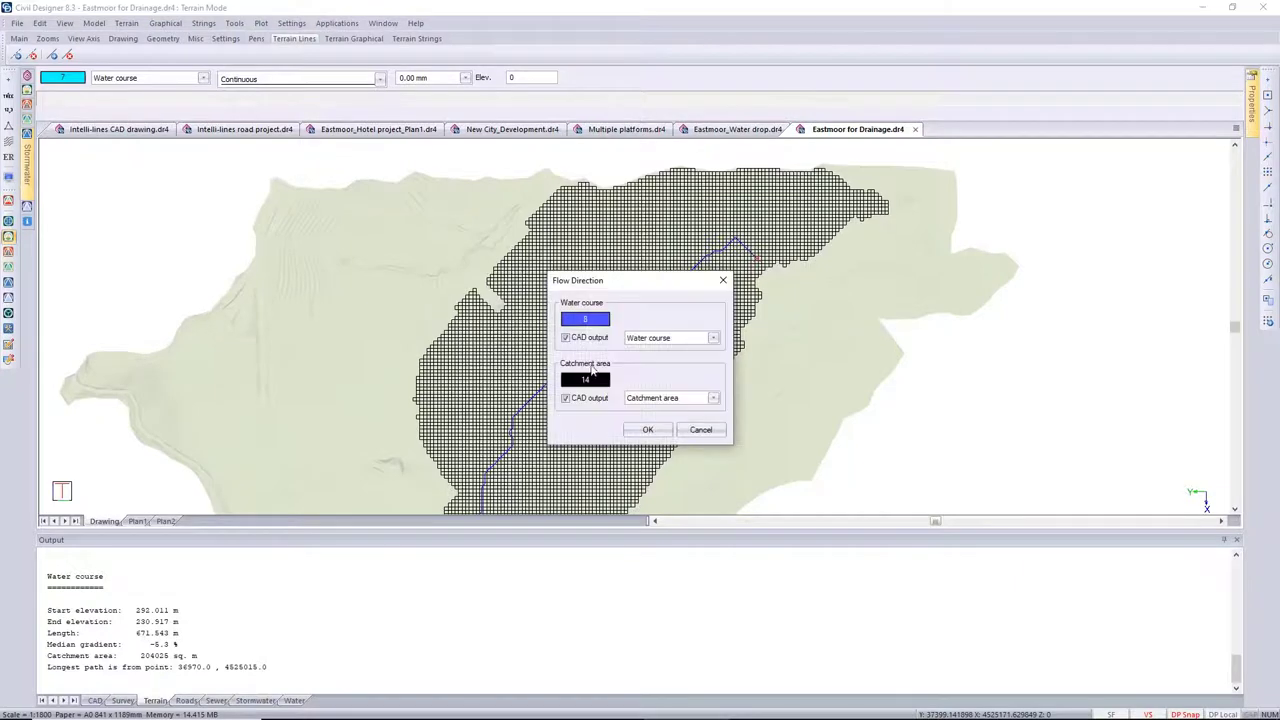
click(648, 431)
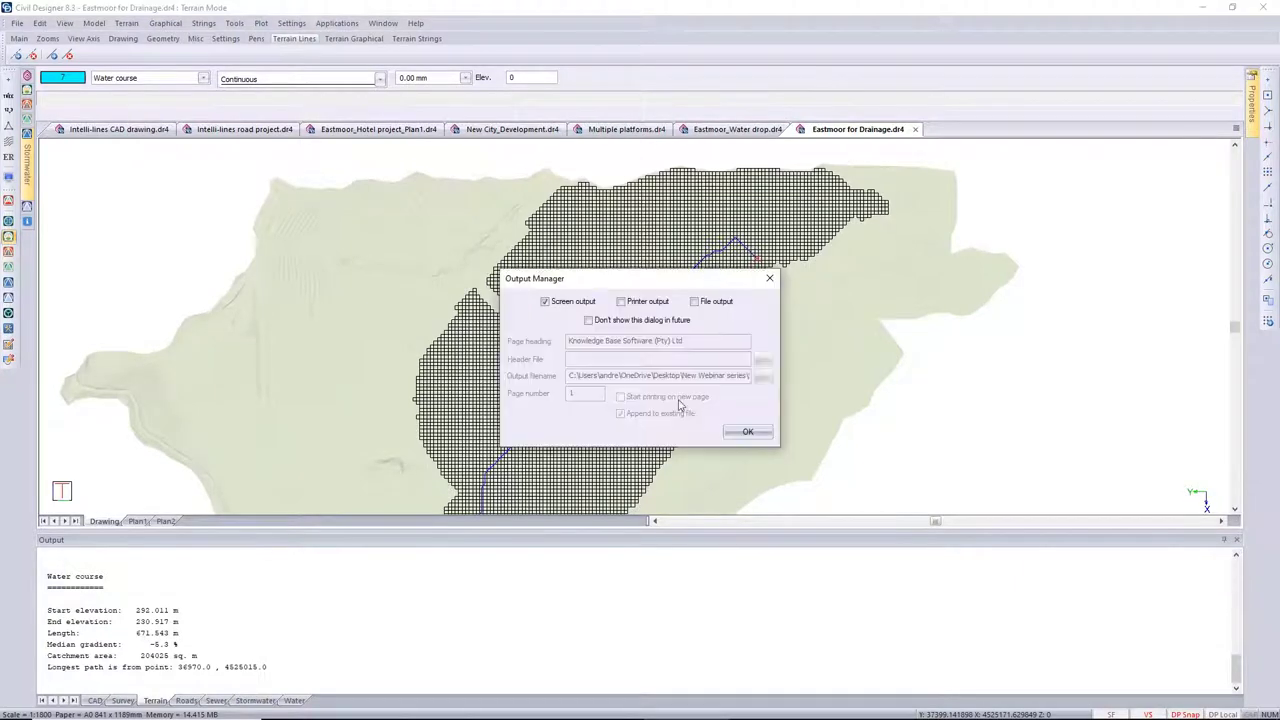
click(744, 436)
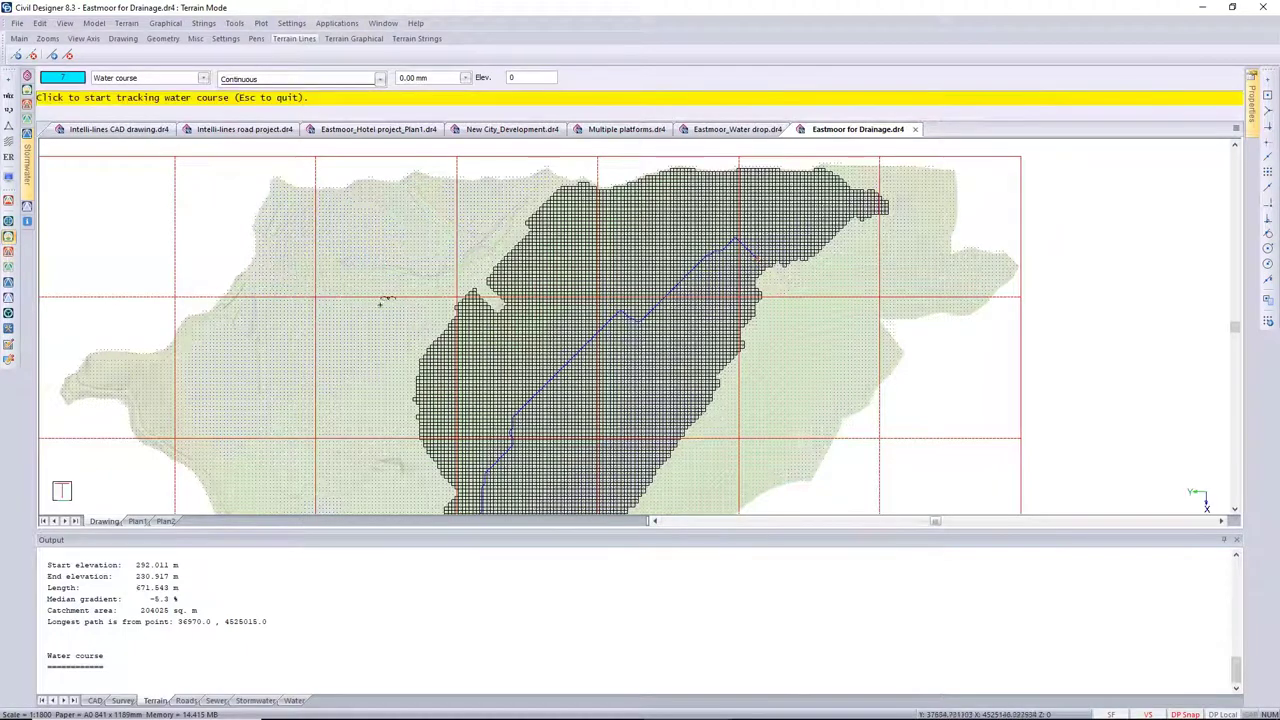
click(373, 314)
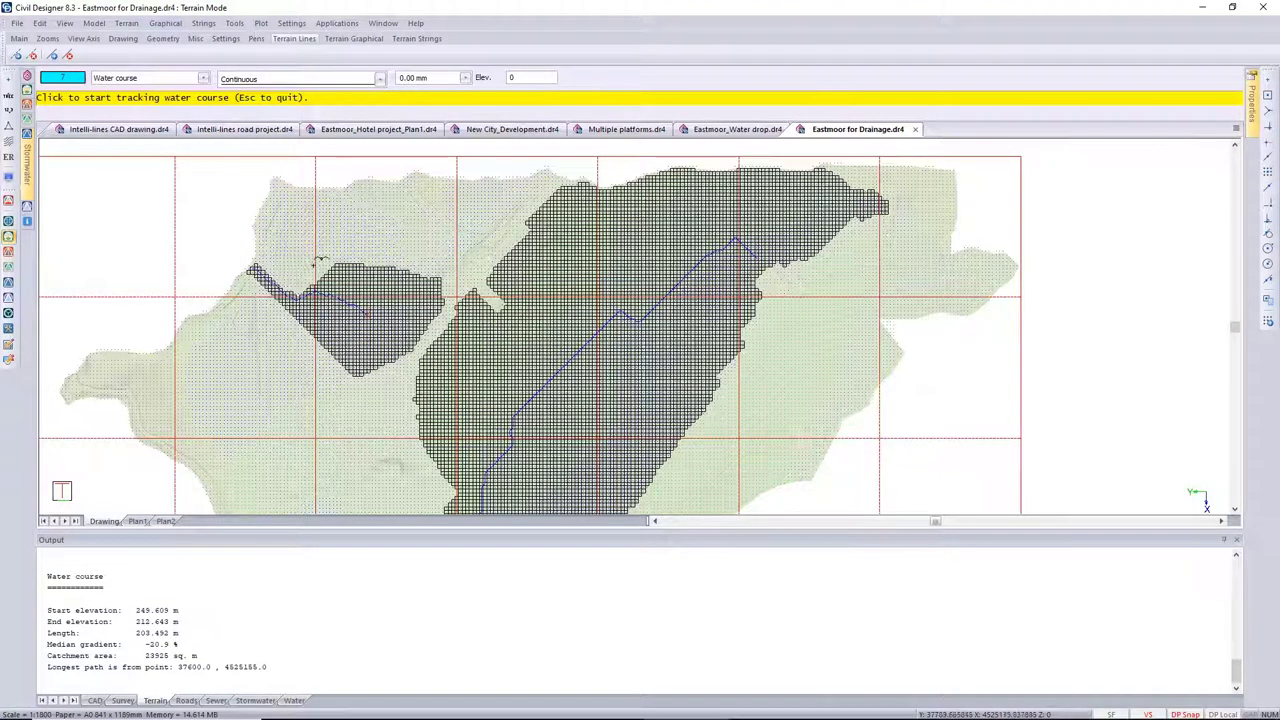
scroll(381, 318, up, 2)
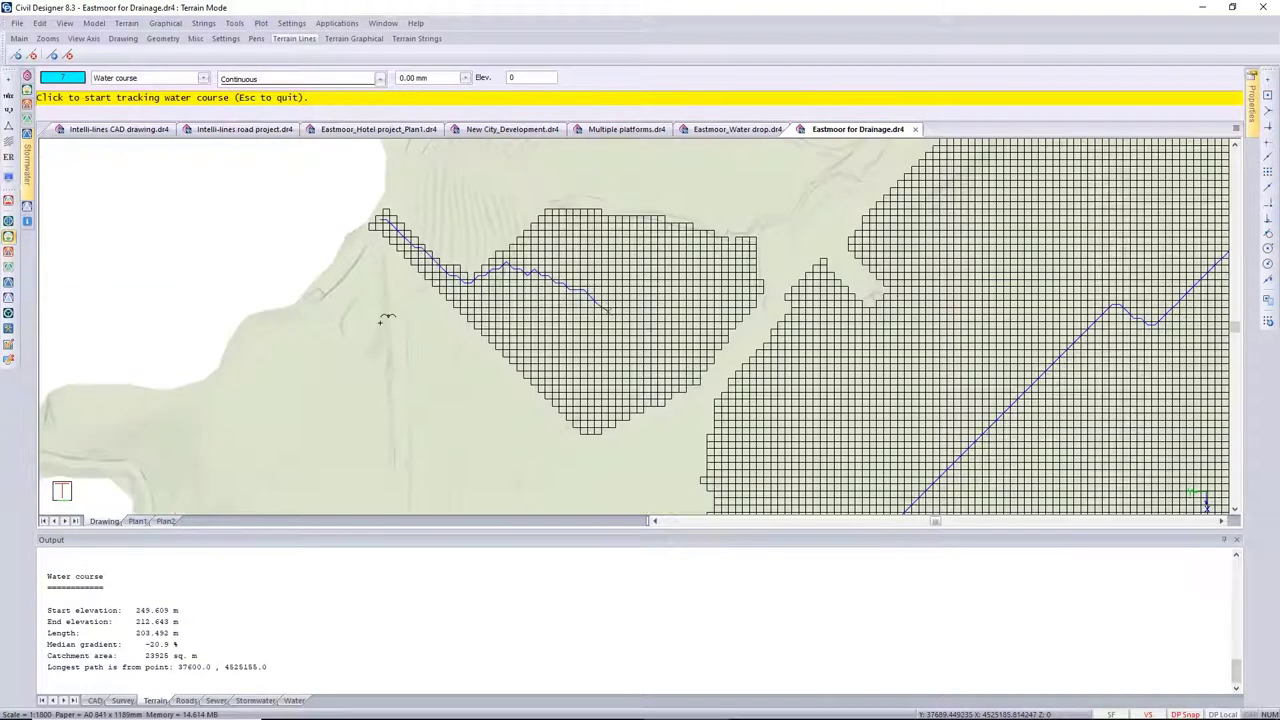
right_click(258, 256)
click(282, 262)
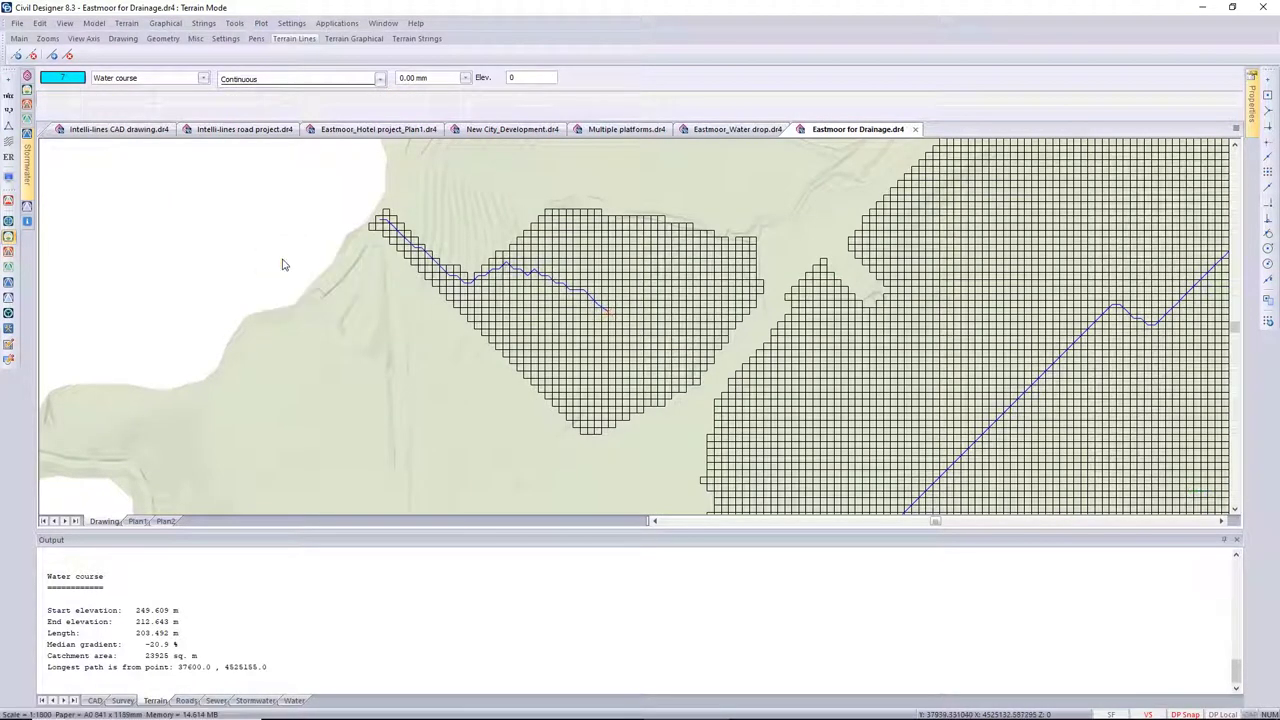
Step: Turn on slope shading with slope arrows for 1 Original Ground and examine the arrow directions around the tracked water courses
click(9, 178)
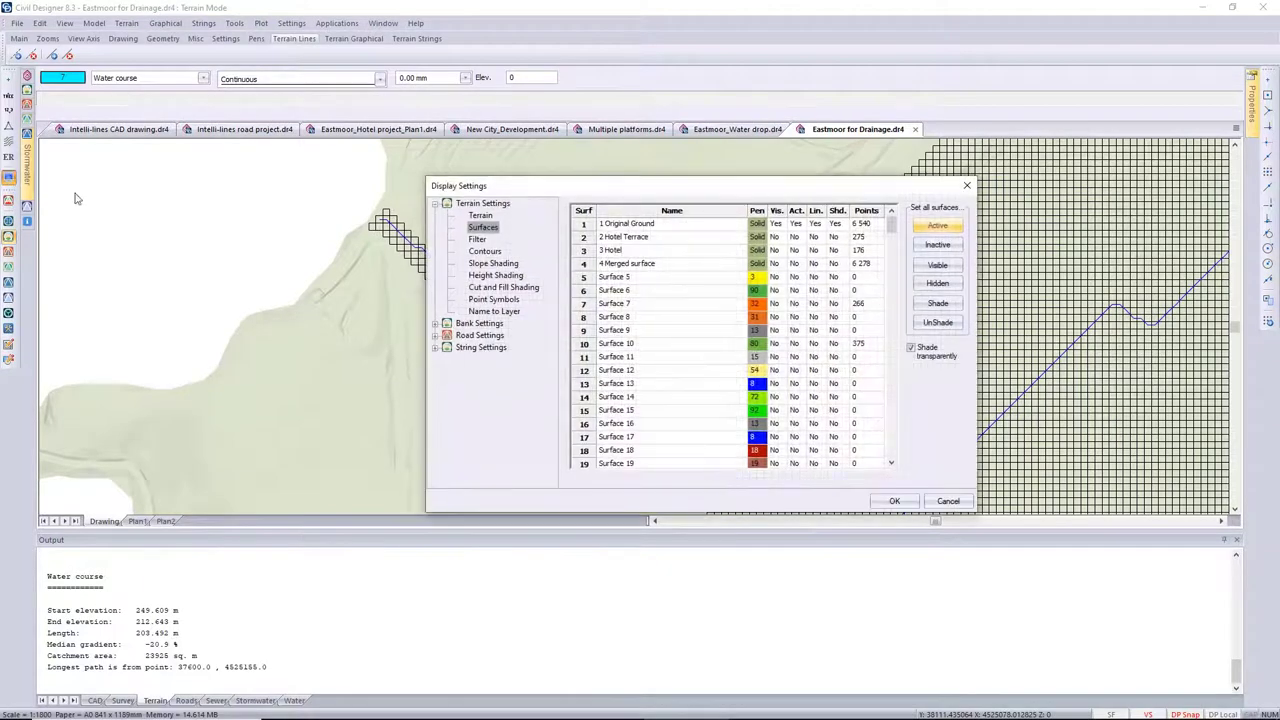
click(493, 264)
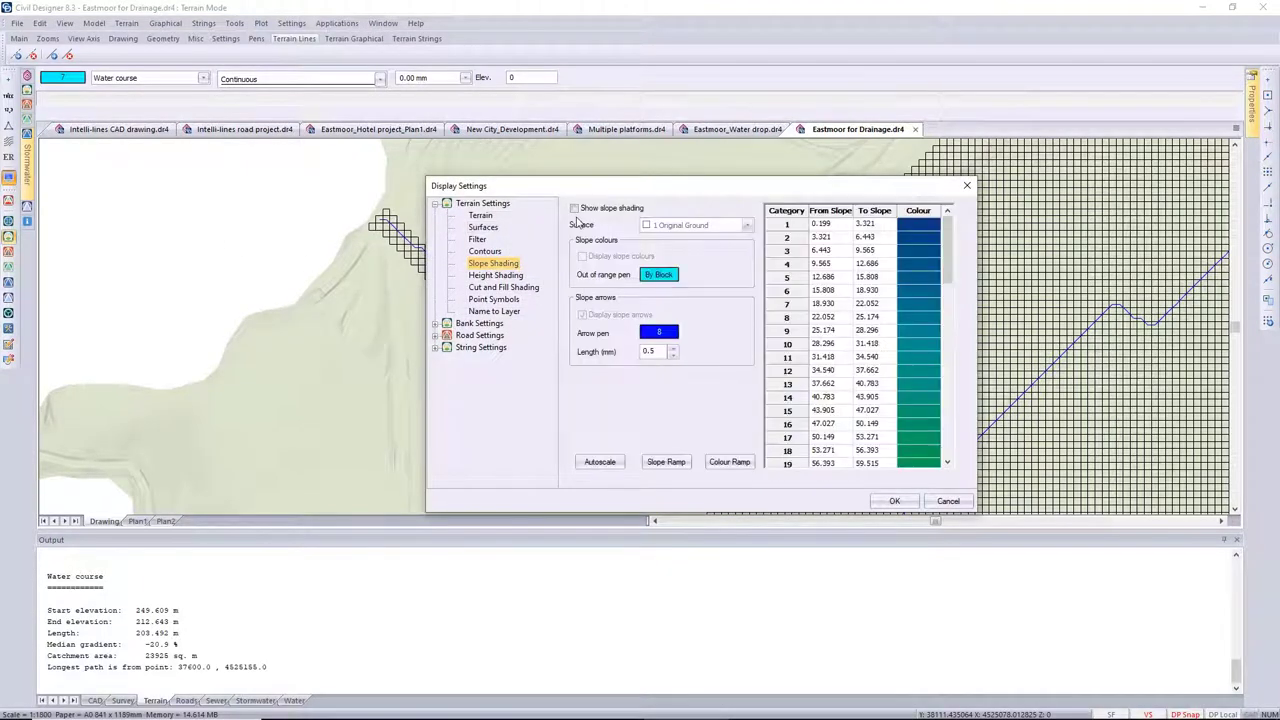
click(575, 209)
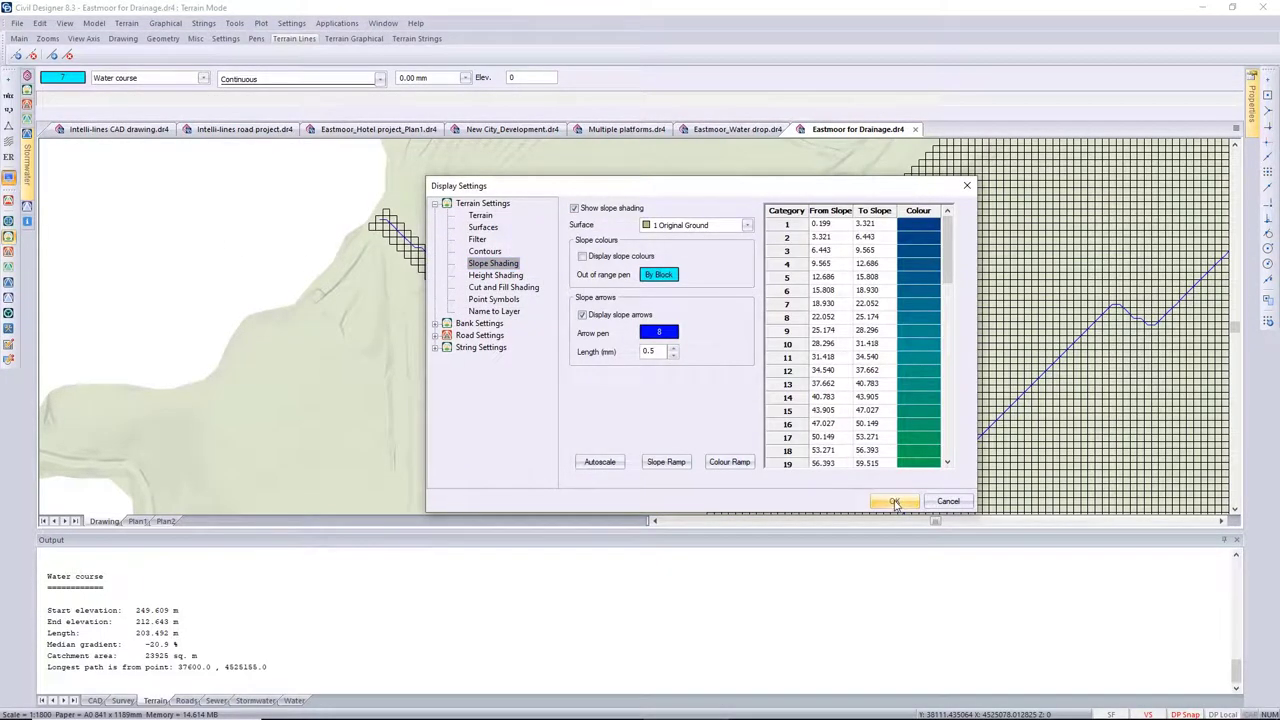
click(894, 501)
scroll(629, 306, up, 2)
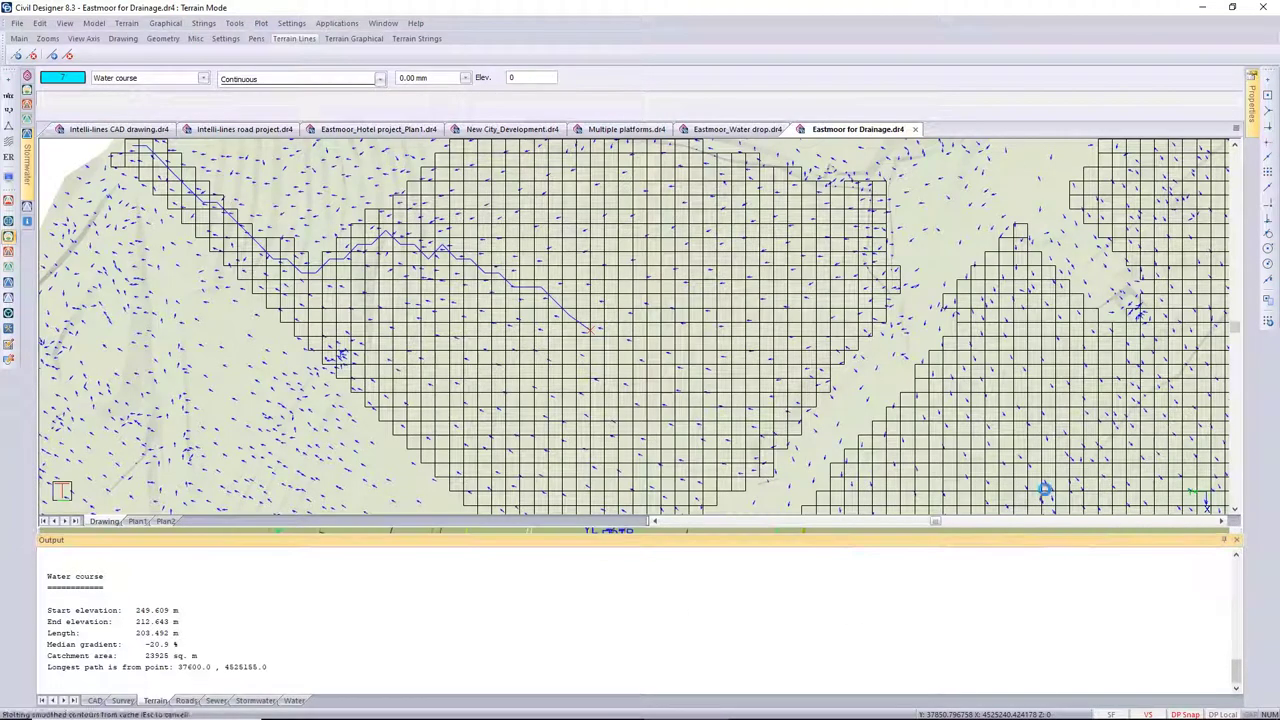
scroll(696, 453, up, 2)
click(696, 453)
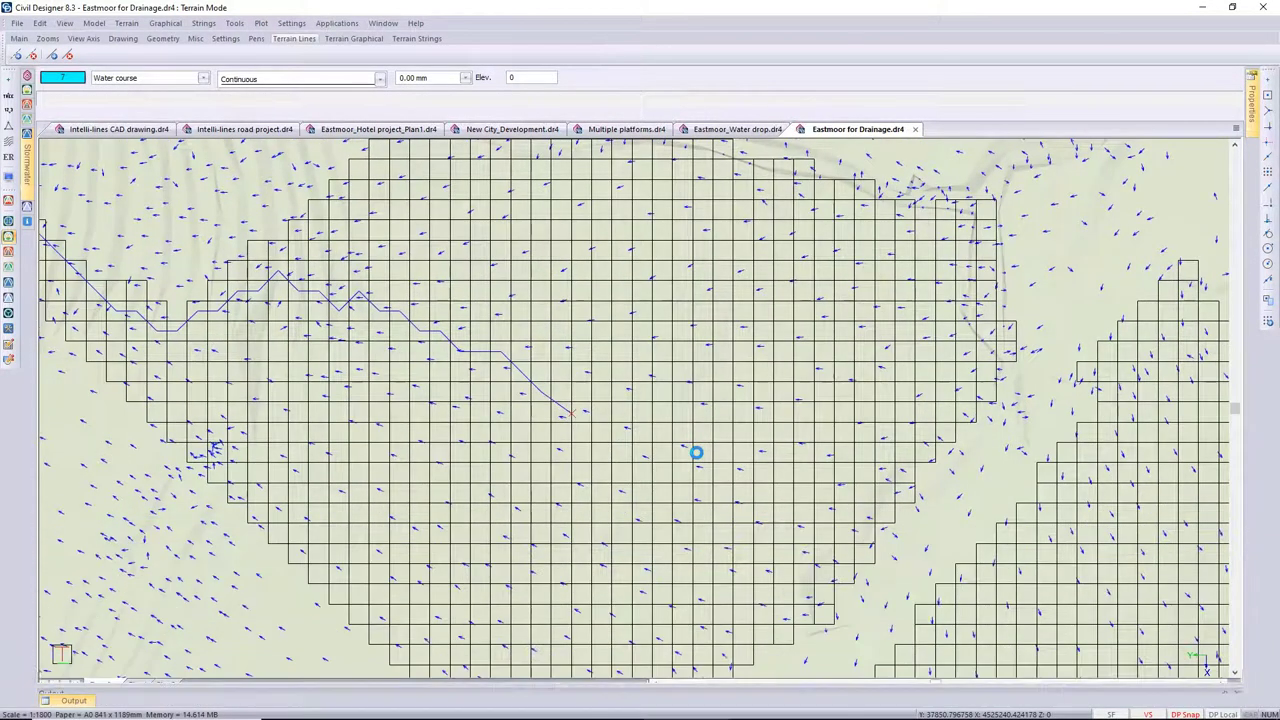
key(Home)
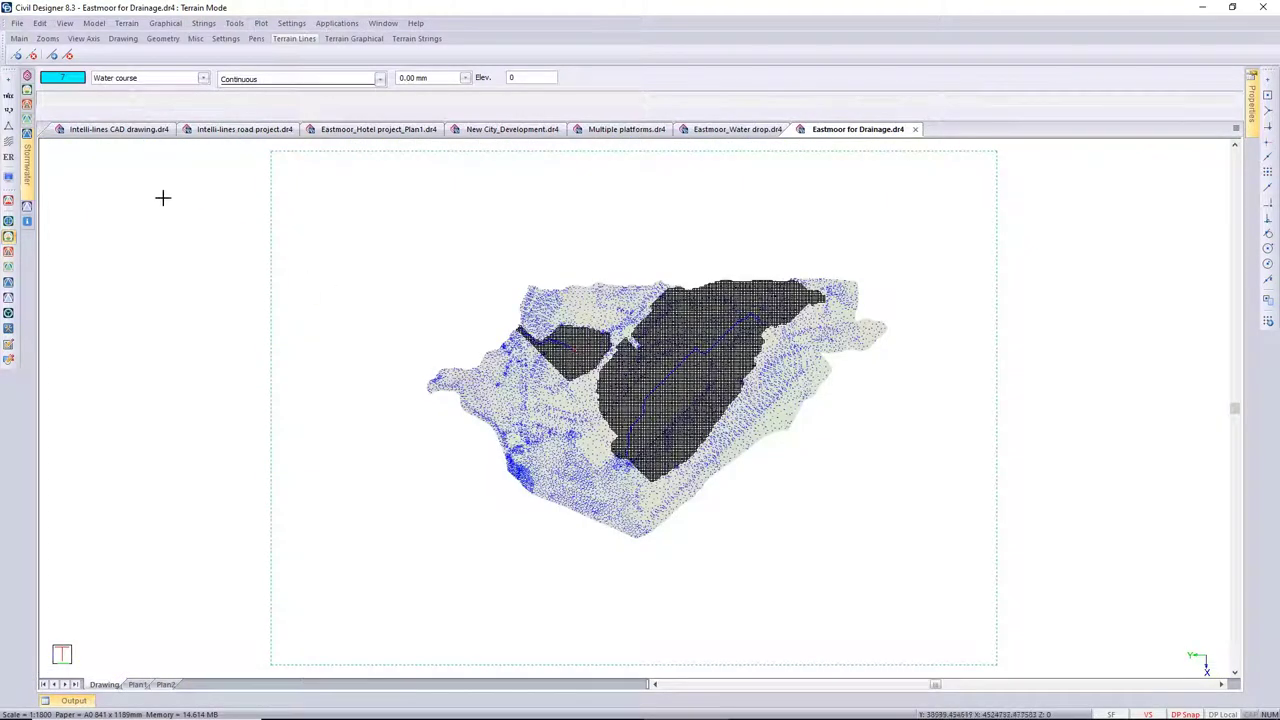
Step: Turn off slope shading for the terrain in the display settings
click(9, 178)
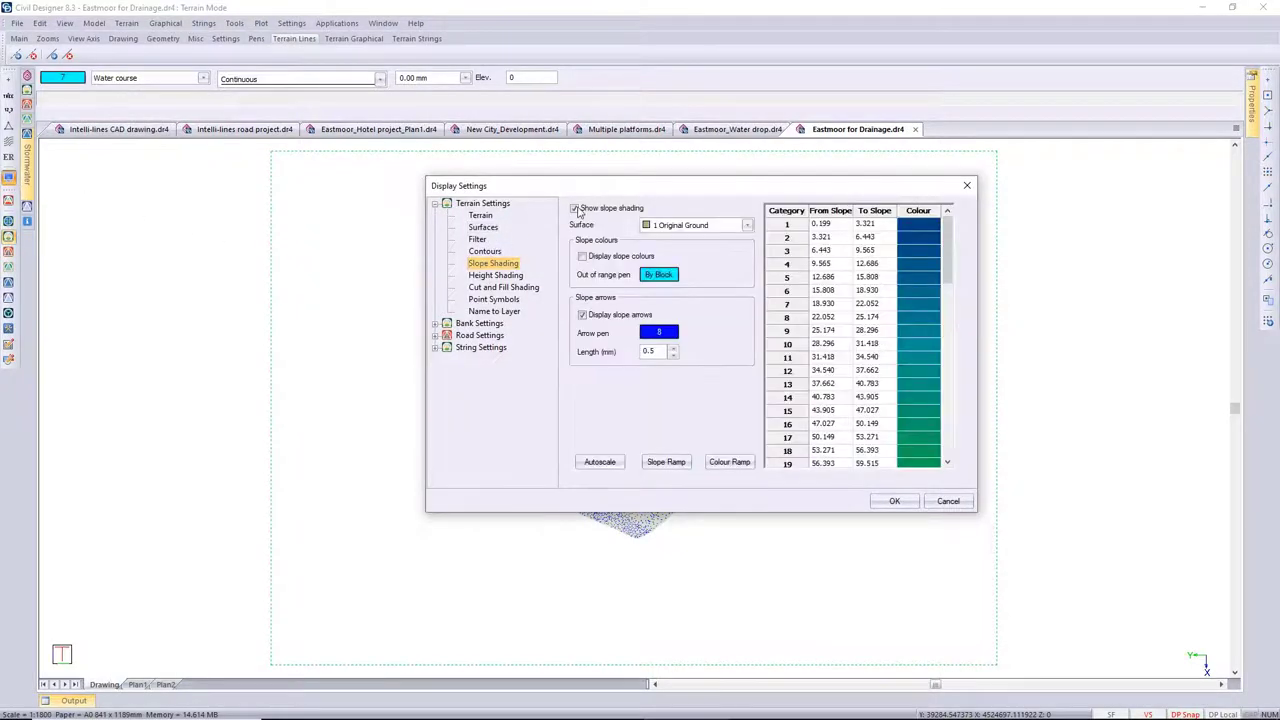
click(576, 209)
click(893, 501)
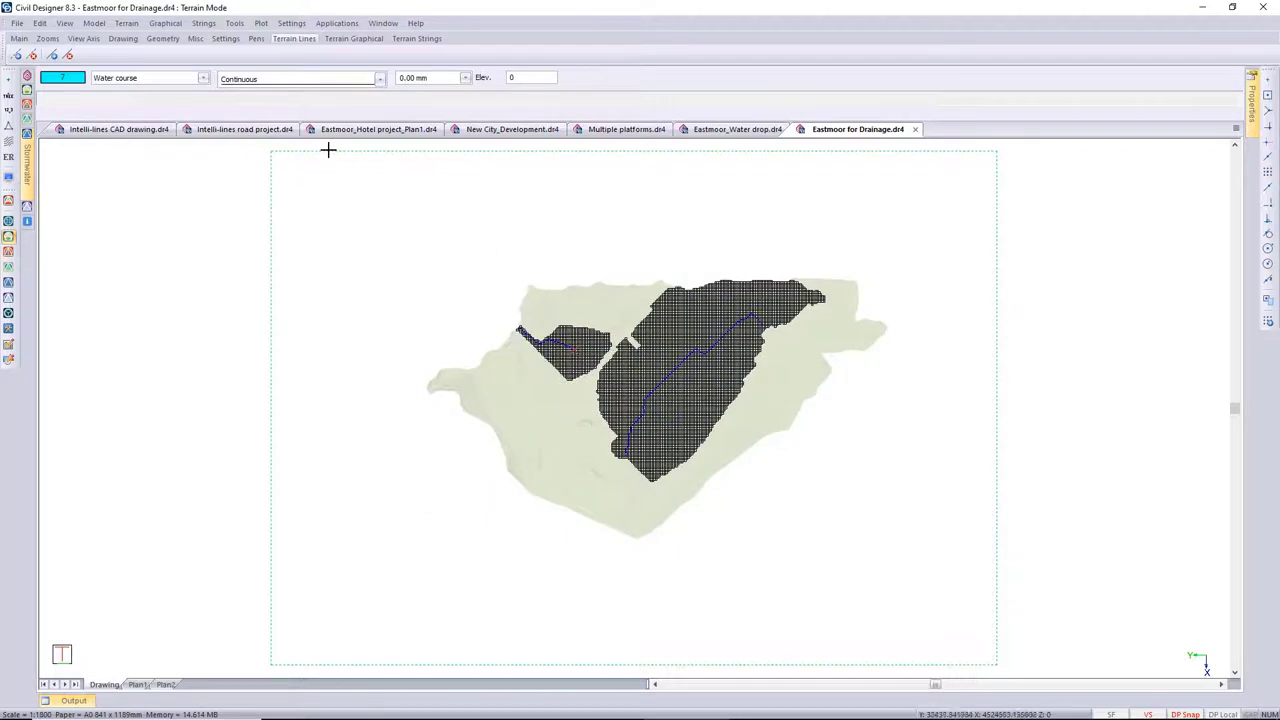
Step: Add two new layers named DN water course and DN catchment area in the layer settings
click(170, 84)
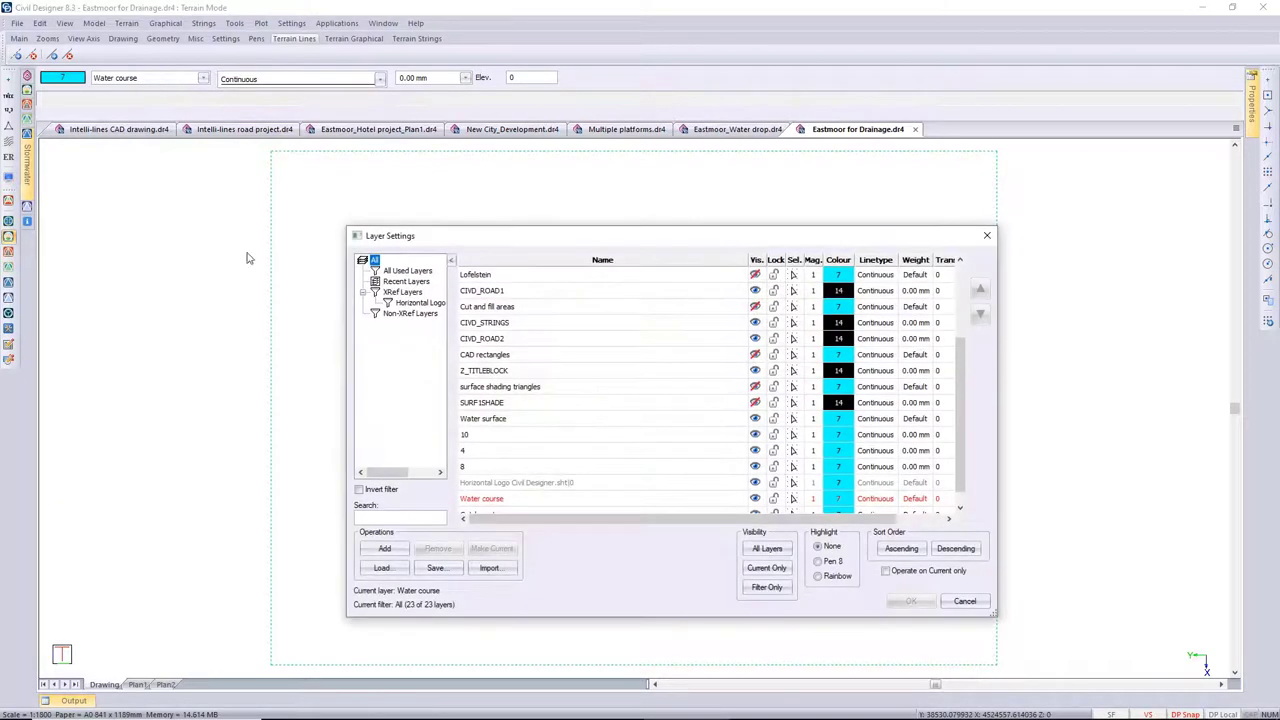
click(386, 549)
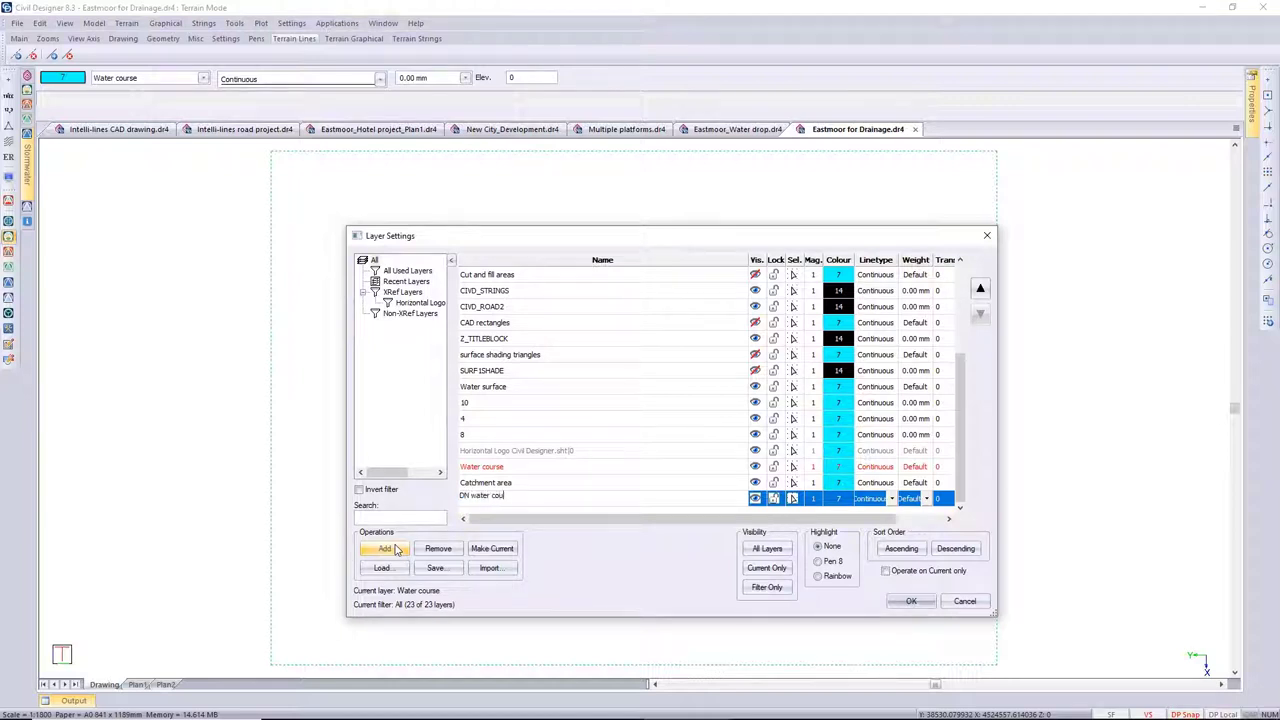
key(Return)
right_click(508, 498)
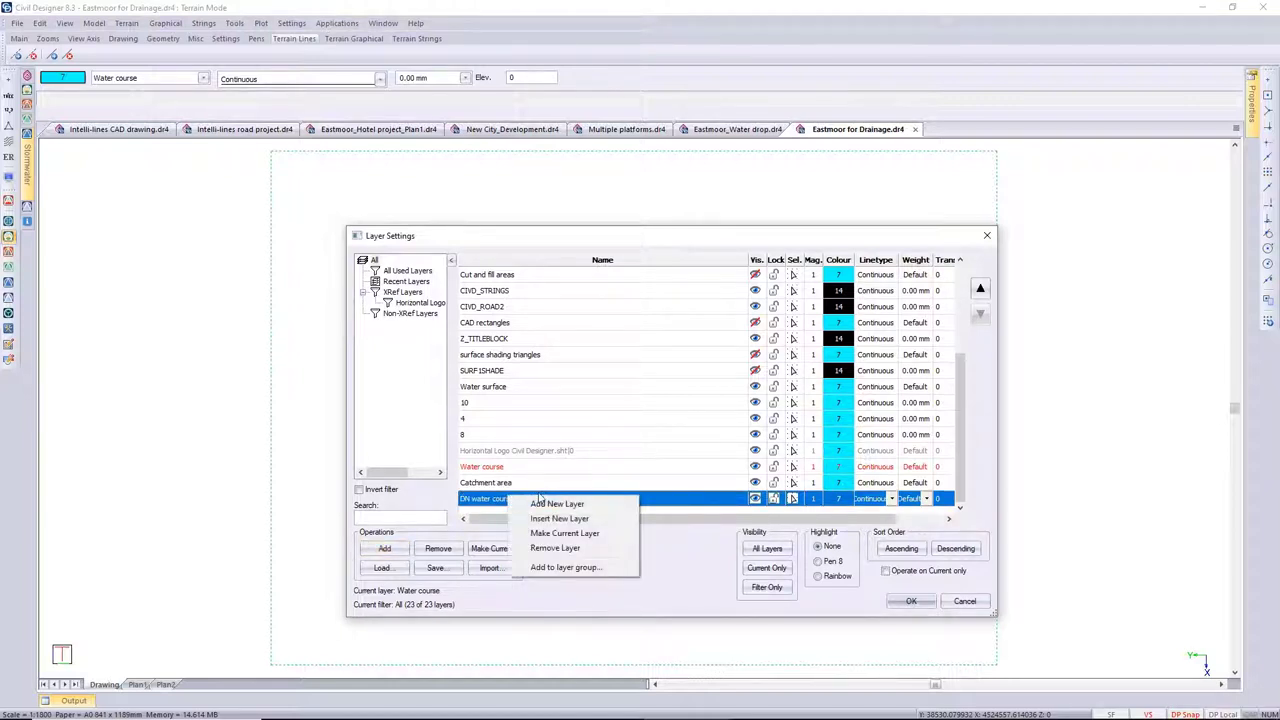
click(541, 505)
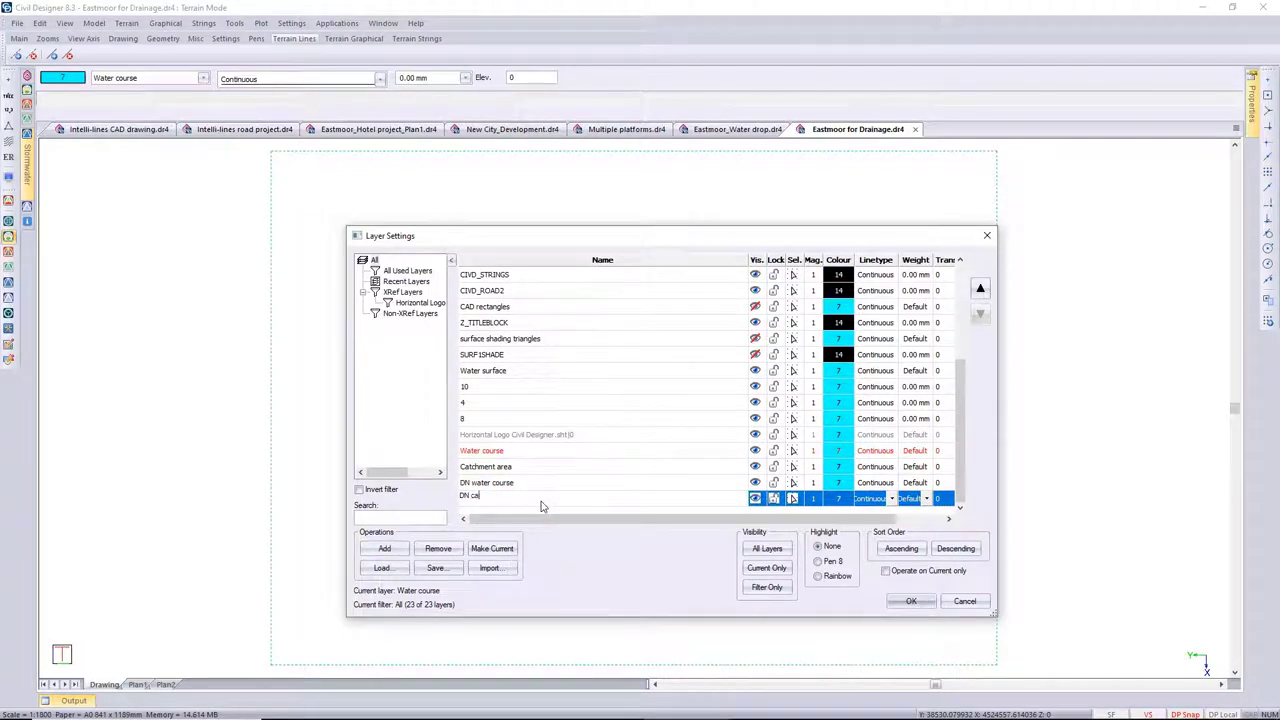
key(Return)
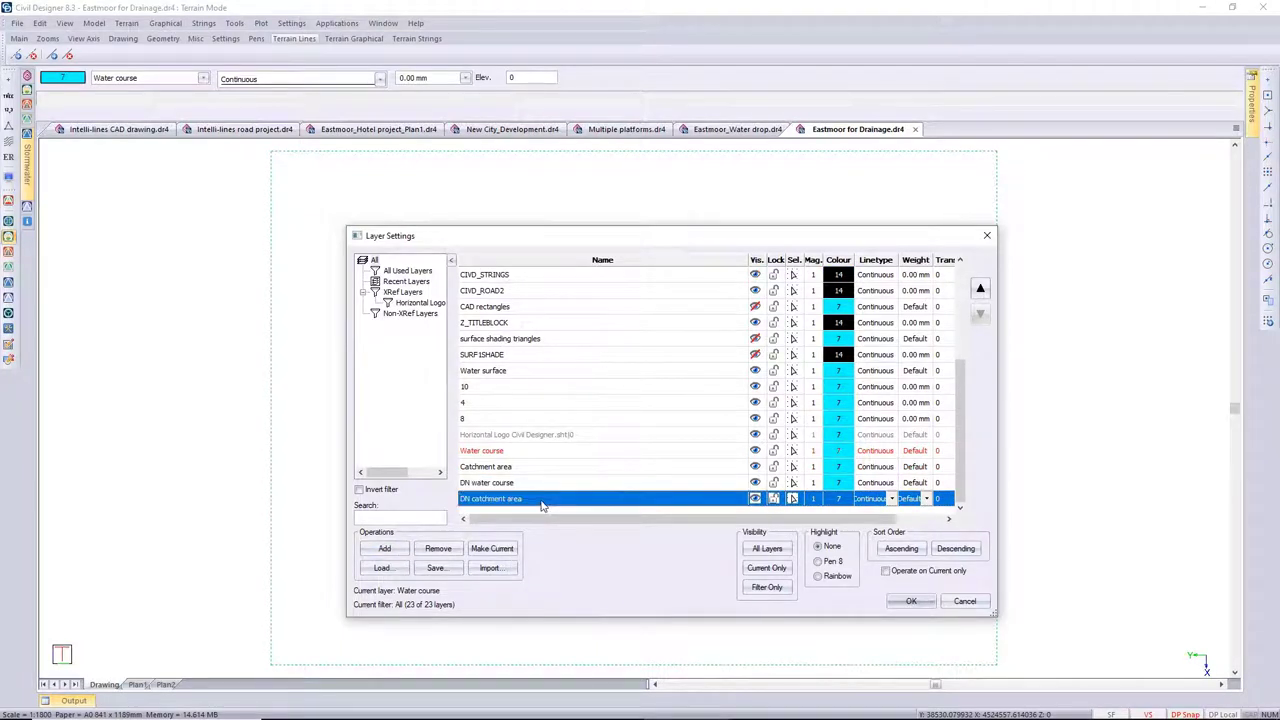
Step: Make DN water course the current layer, hide the Water course and Catchment area layers, and show the new layers in all layout viewports
right_click(655, 488)
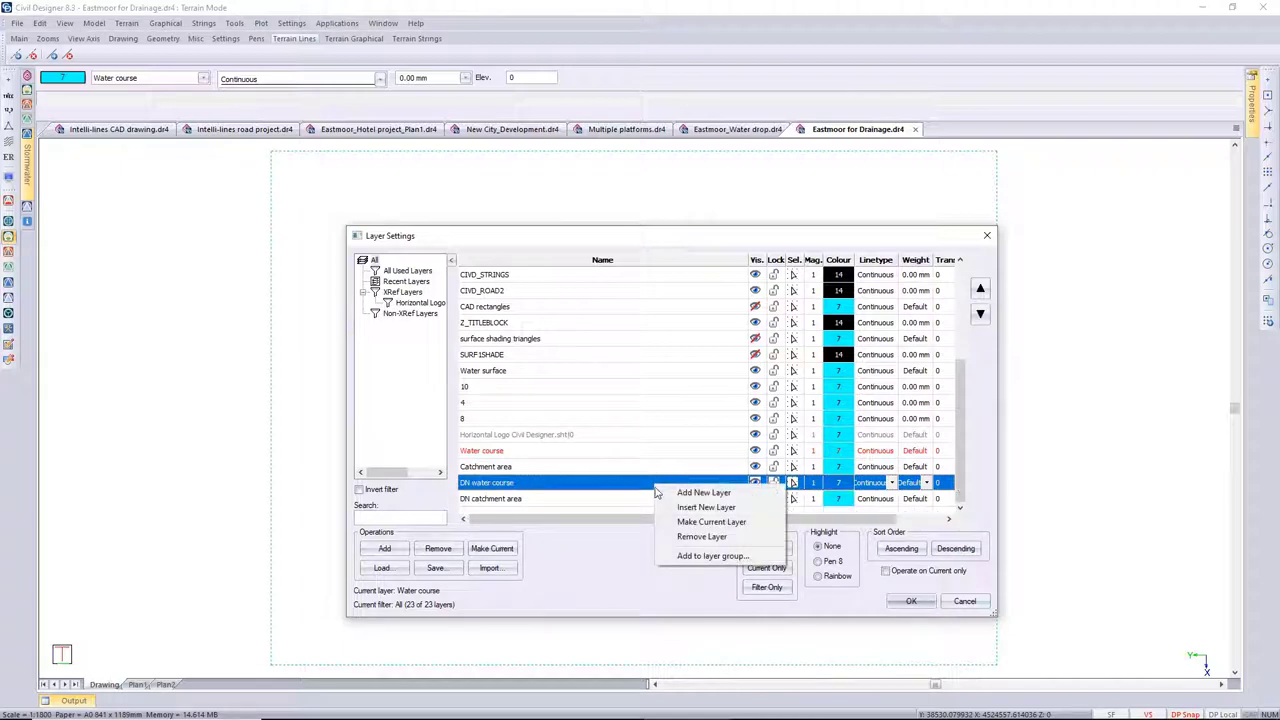
click(710, 521)
click(755, 450)
click(755, 466)
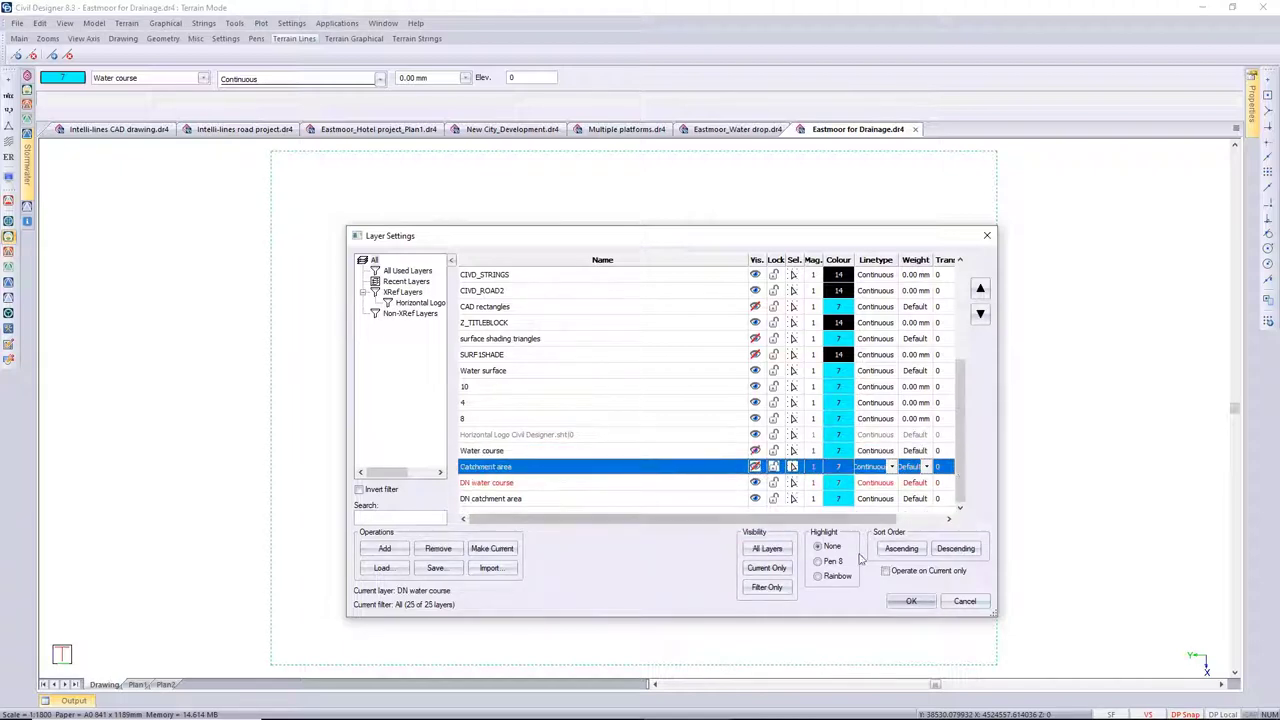
click(907, 601)
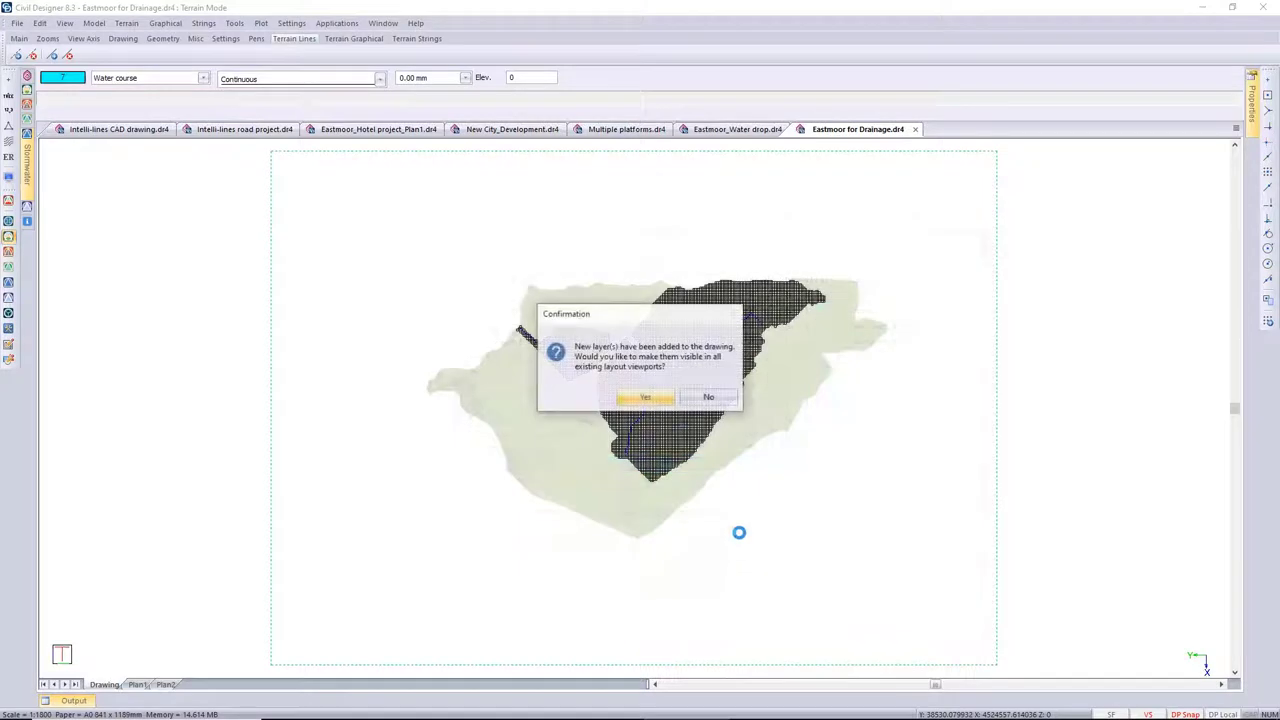
click(662, 400)
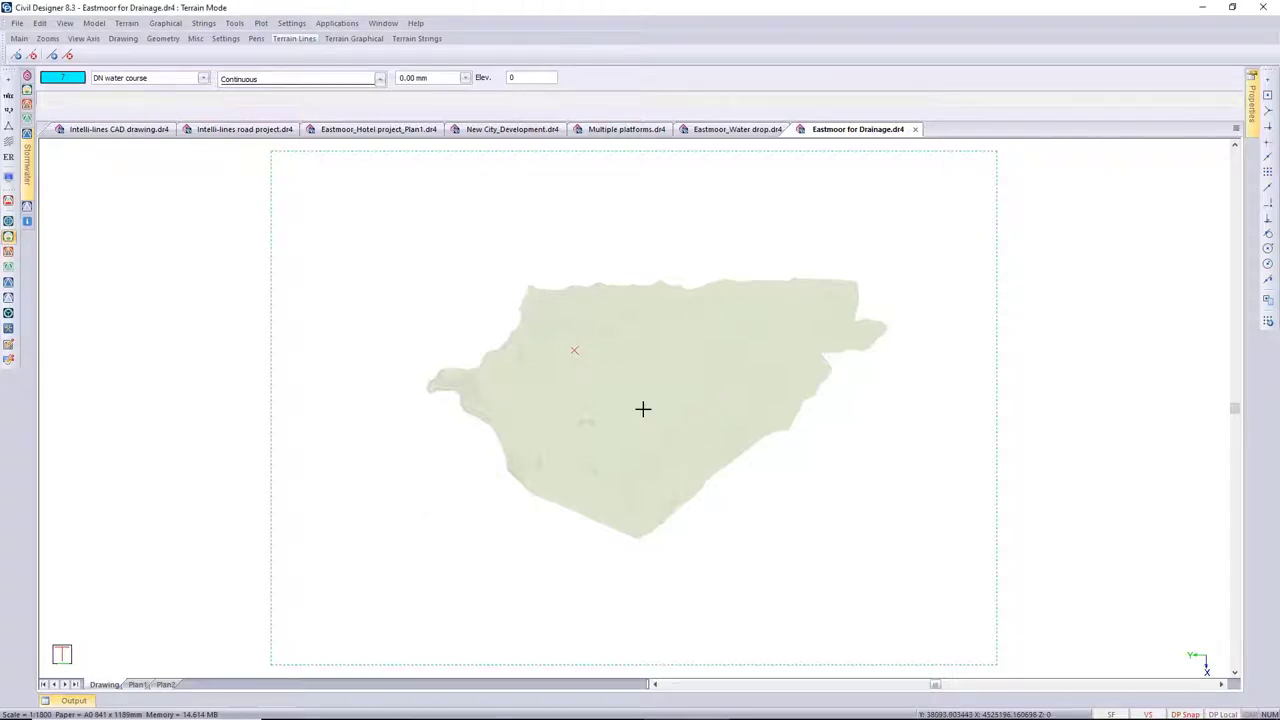
Step: Start Drainage Network with the current grid file, giving water courses pen 8 and CAD output on the DN water course layer
scroll(643, 409, up, 1)
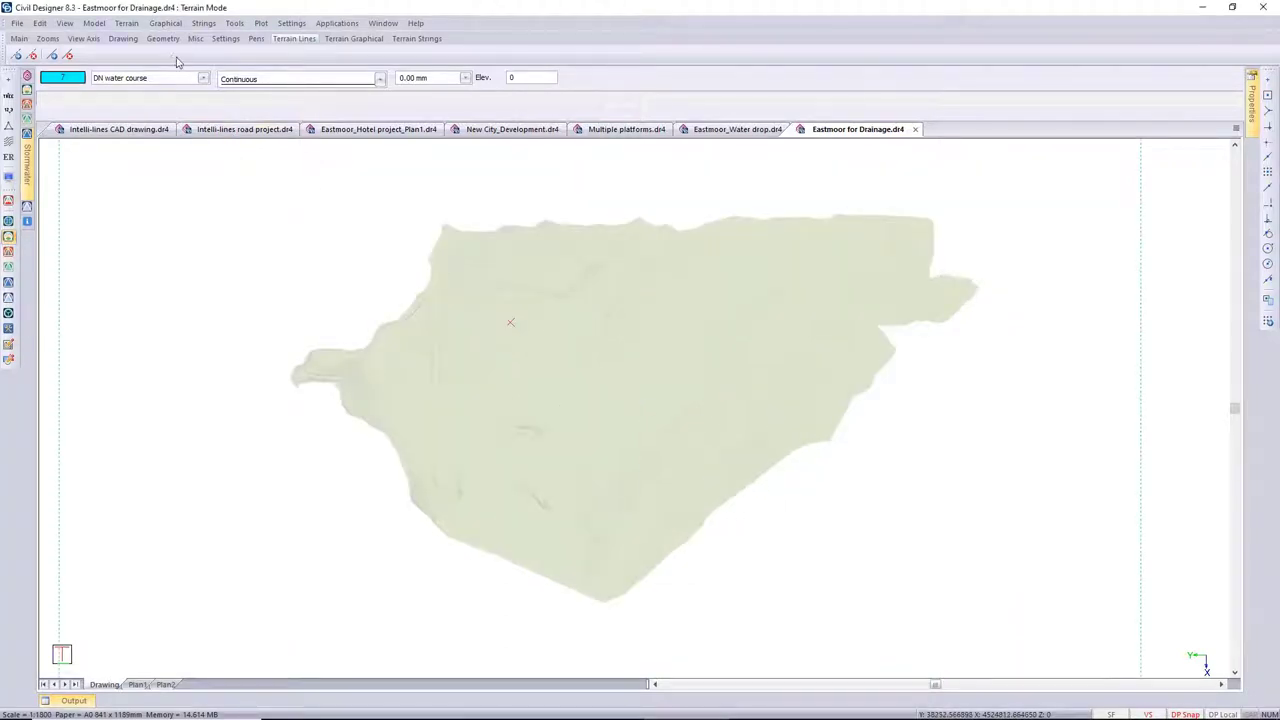
click(126, 24)
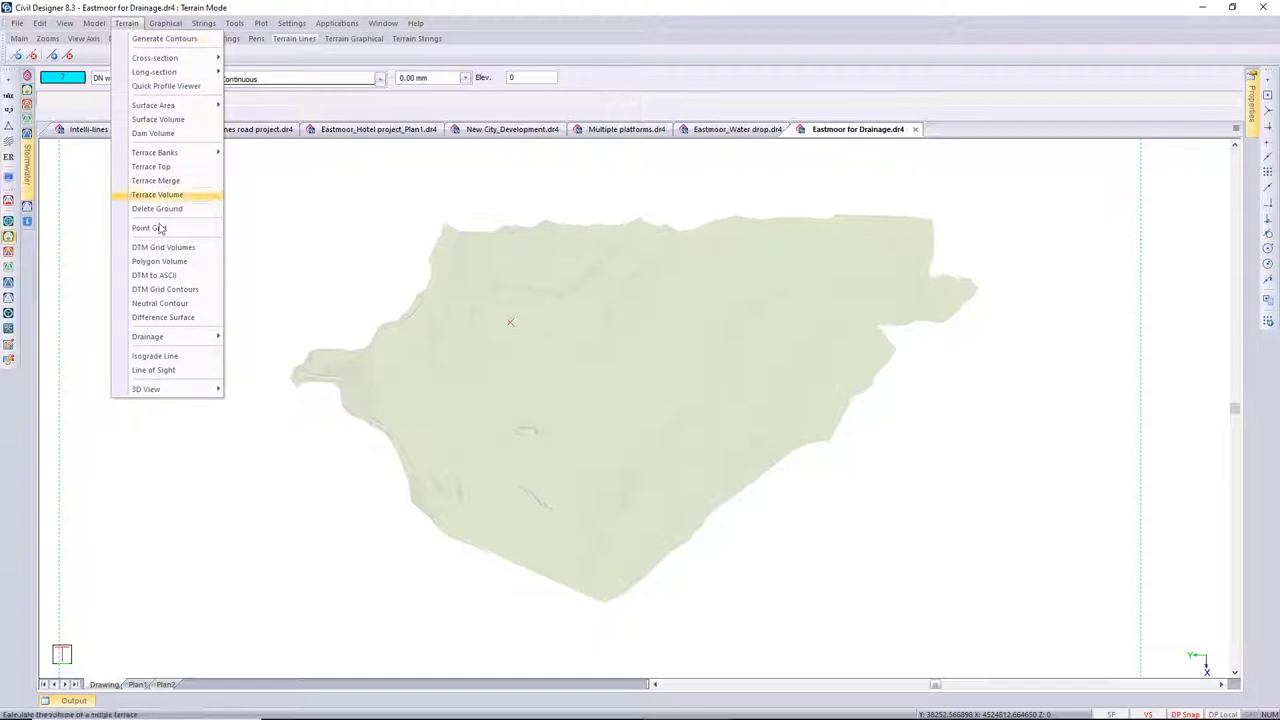
mouse_move(211, 346)
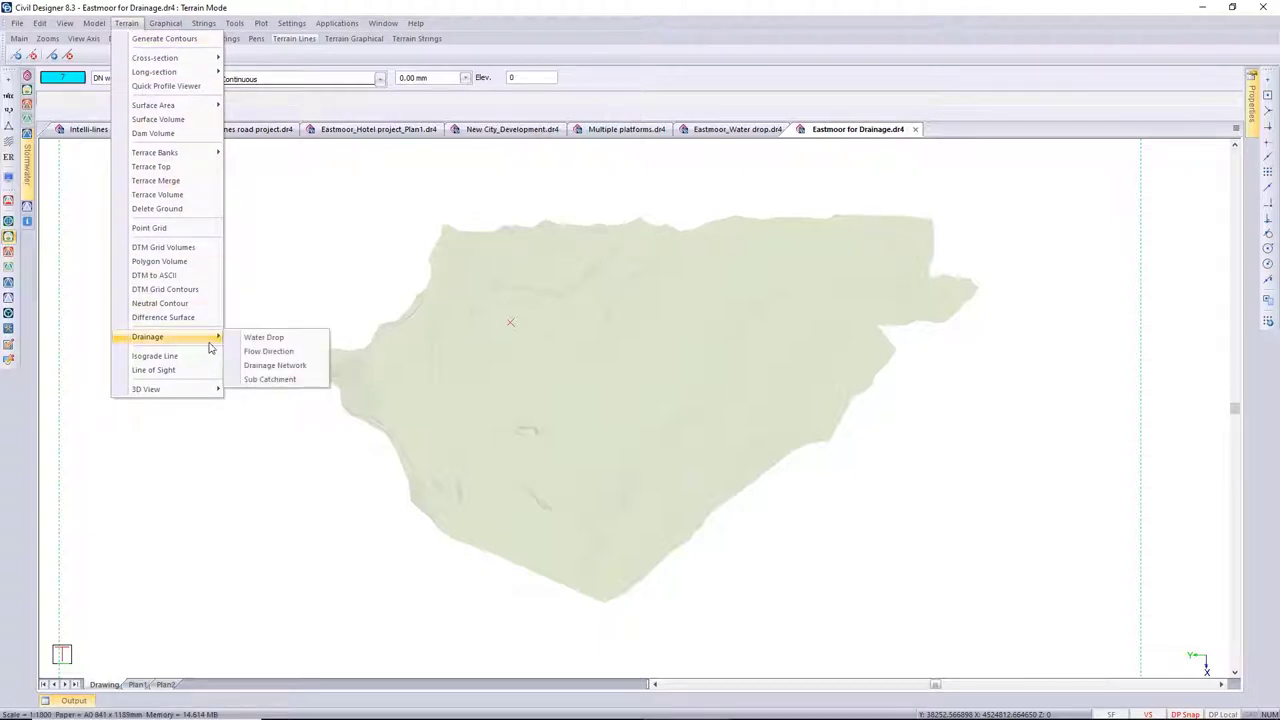
click(286, 369)
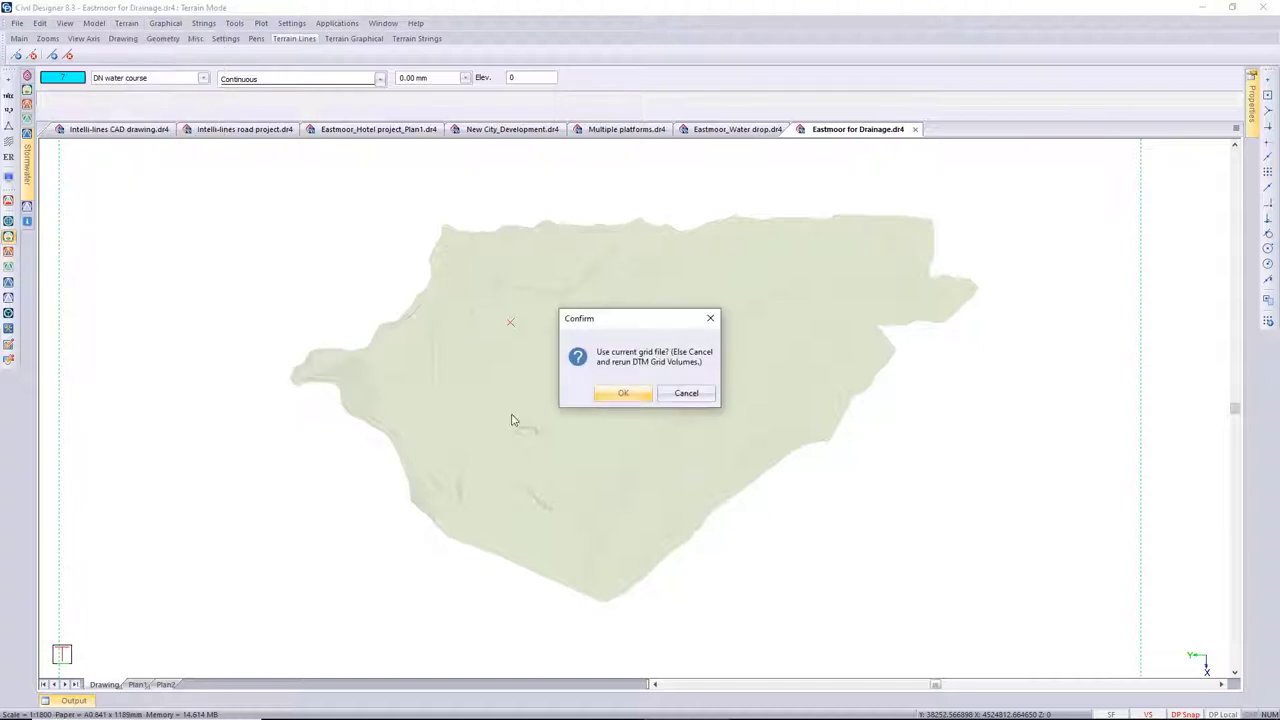
click(622, 395)
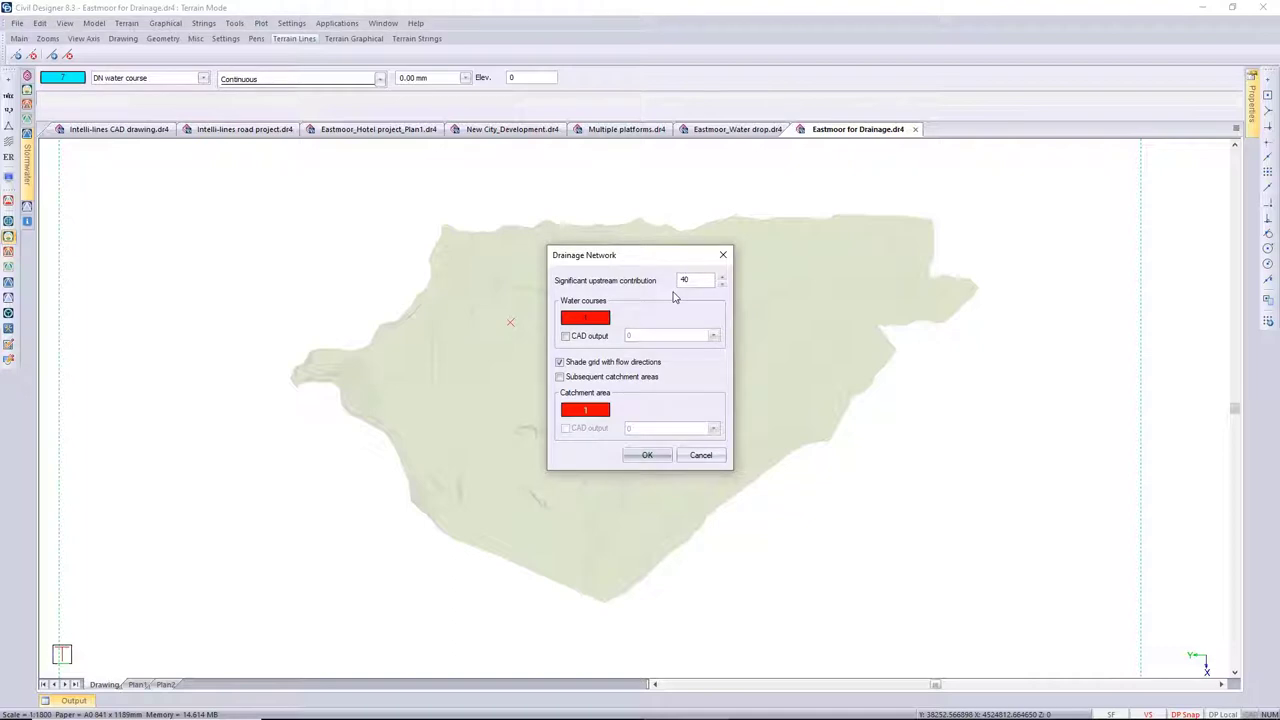
click(604, 319)
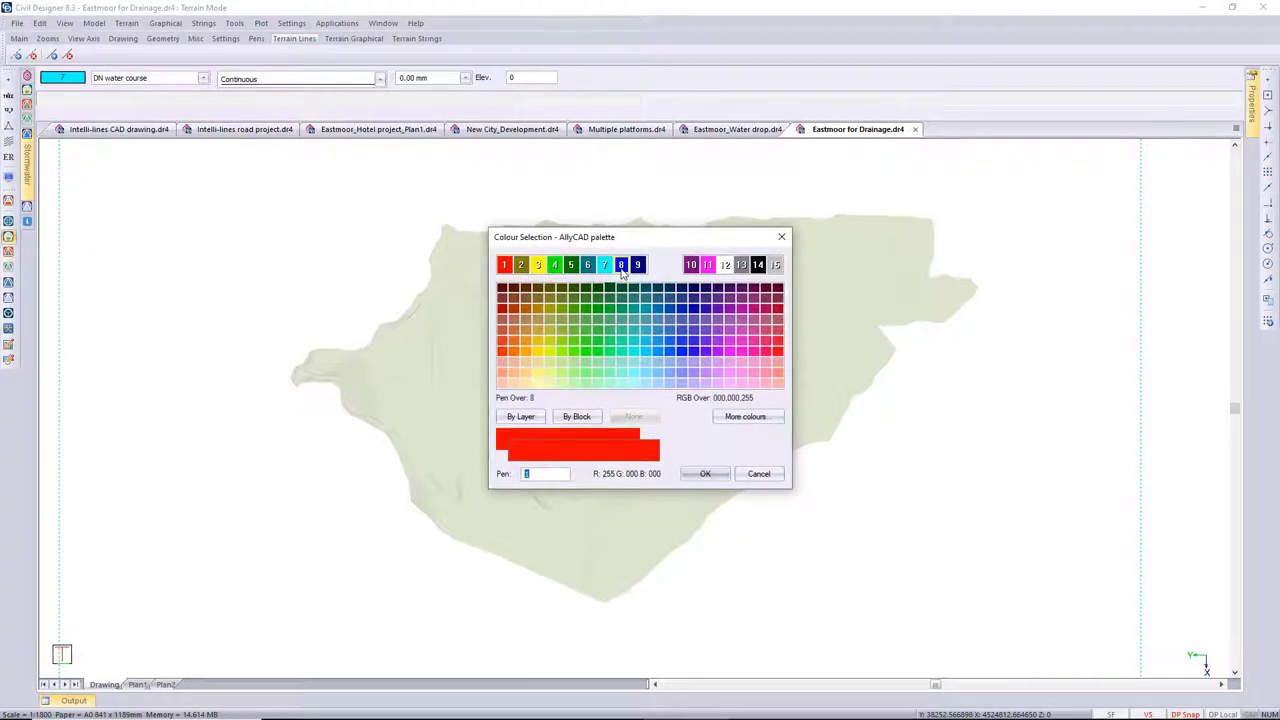
click(621, 264)
click(705, 473)
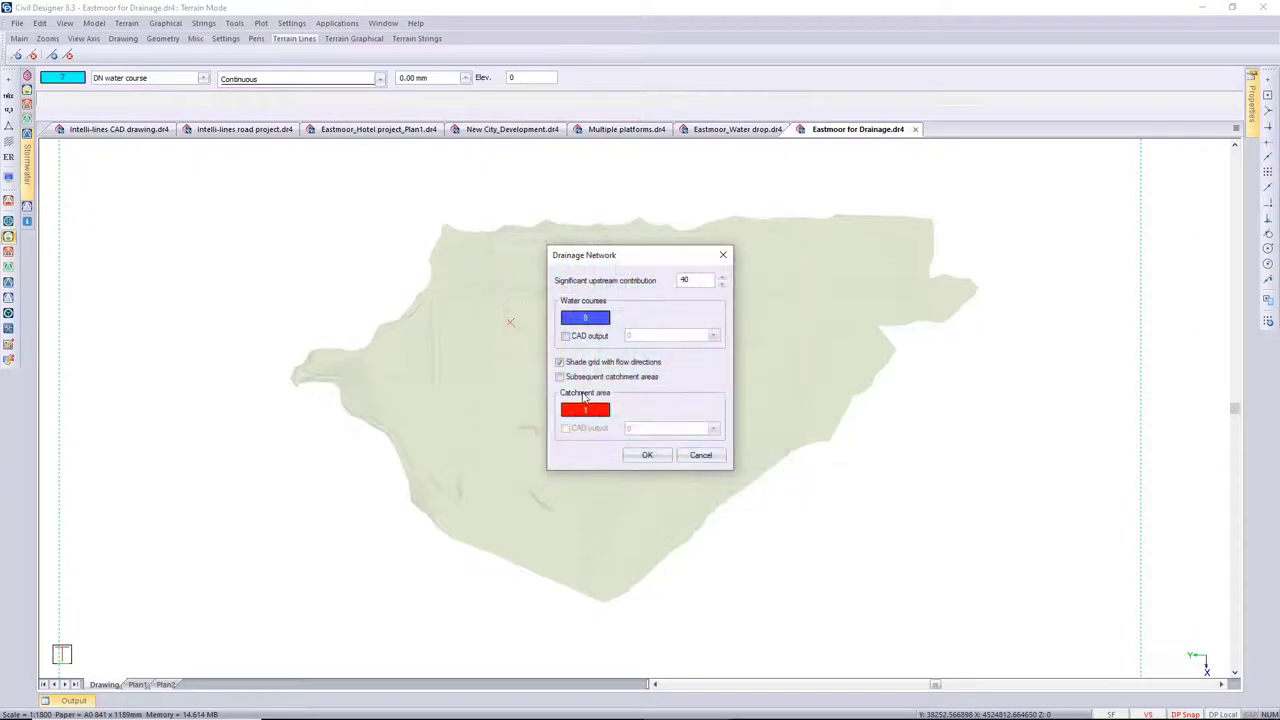
click(566, 336)
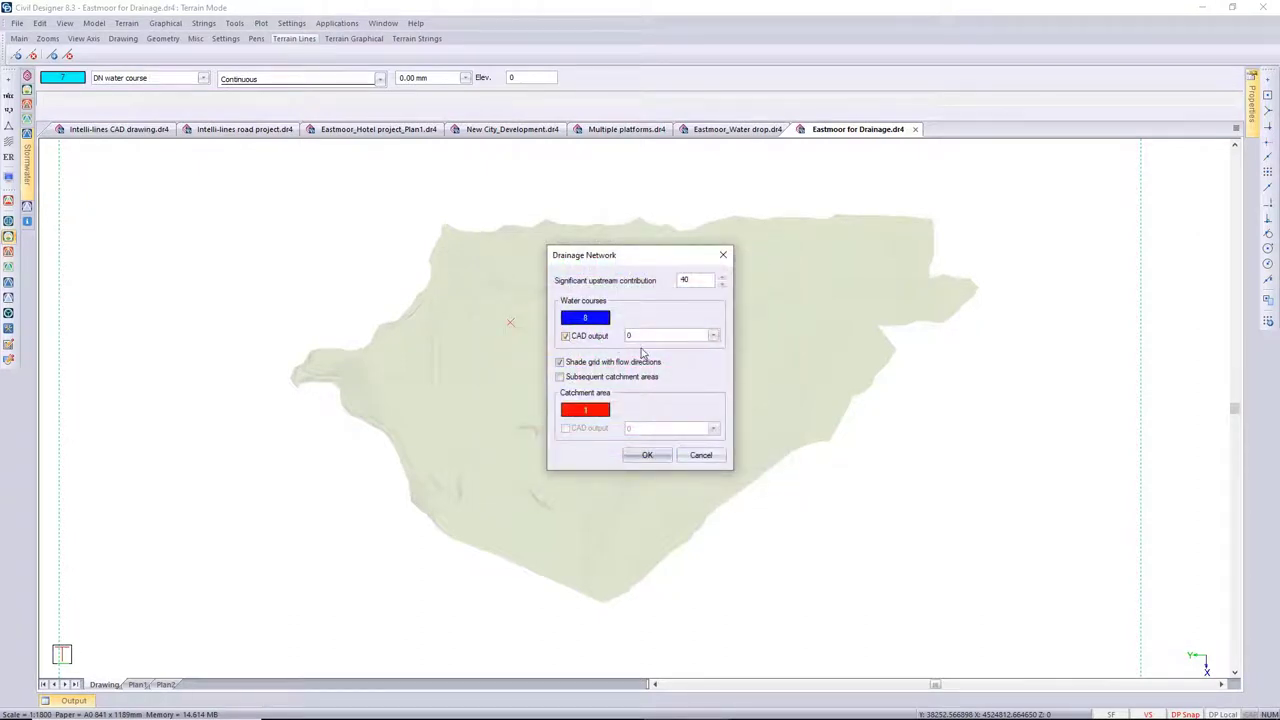
click(713, 336)
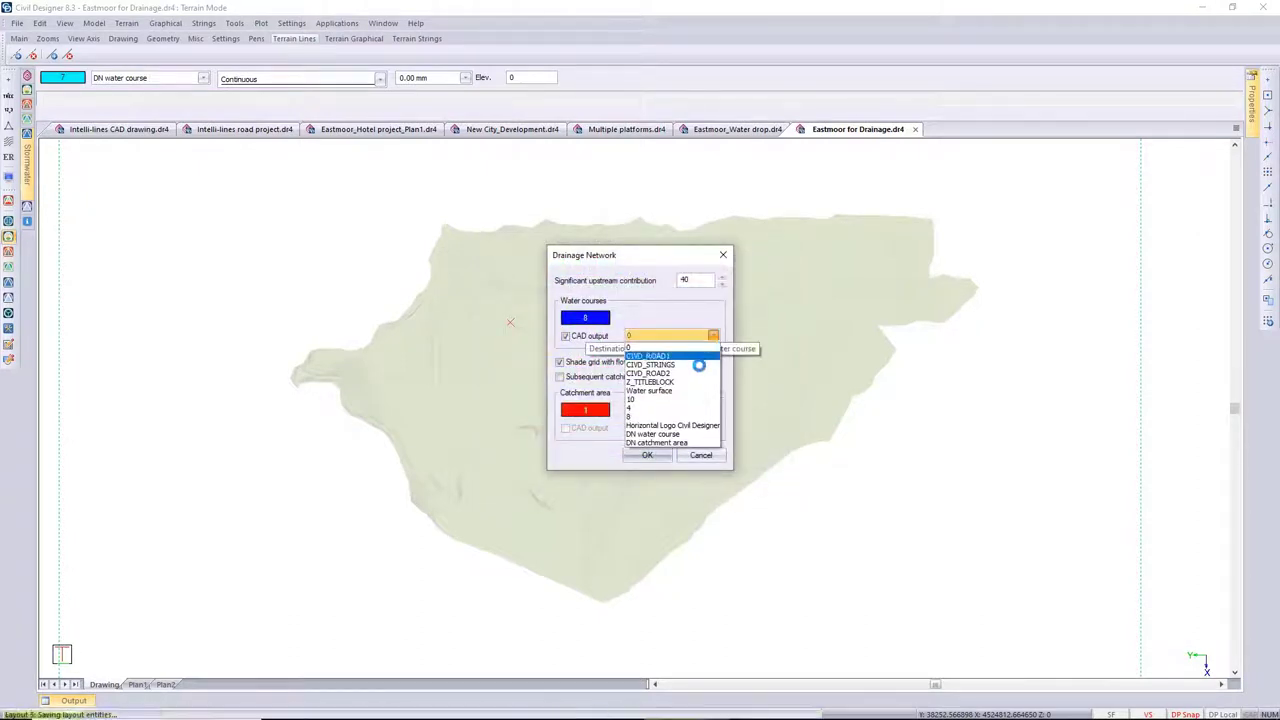
click(655, 433)
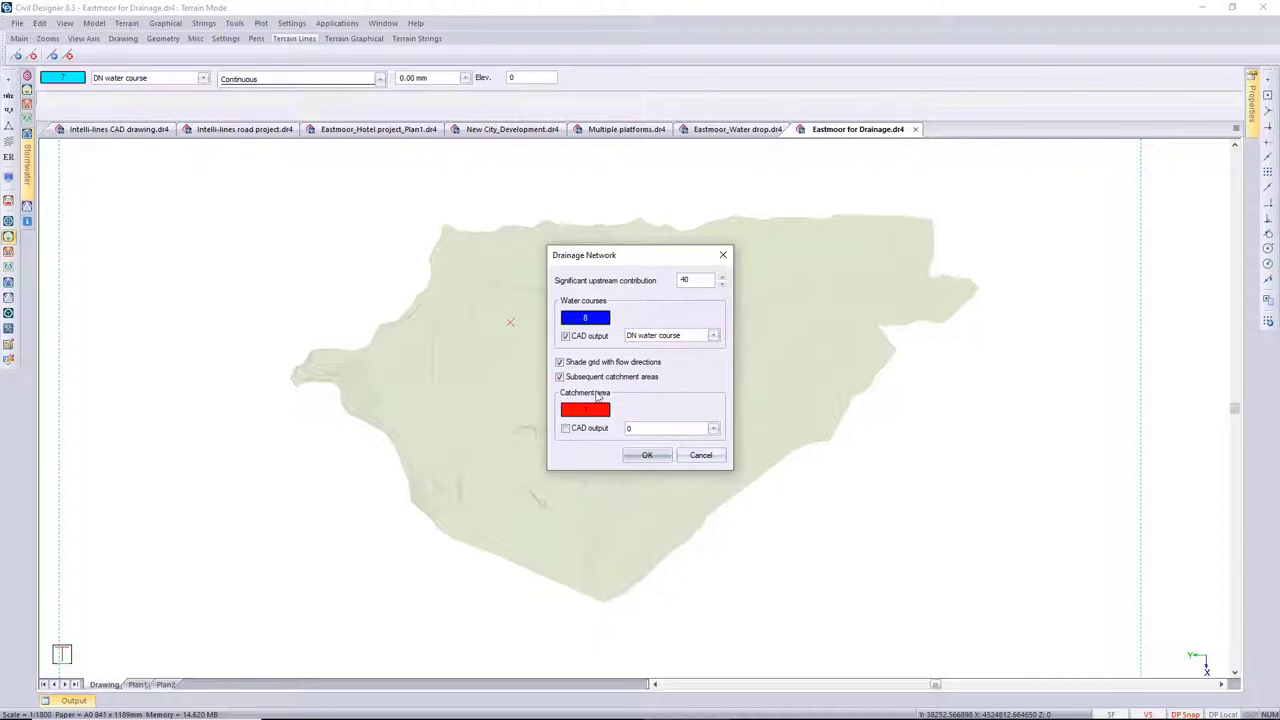
Step: With subsequent catchment areas enabled, send the catchment area's CAD output to the DN catchment area layer and generate the drainage network
click(566, 429)
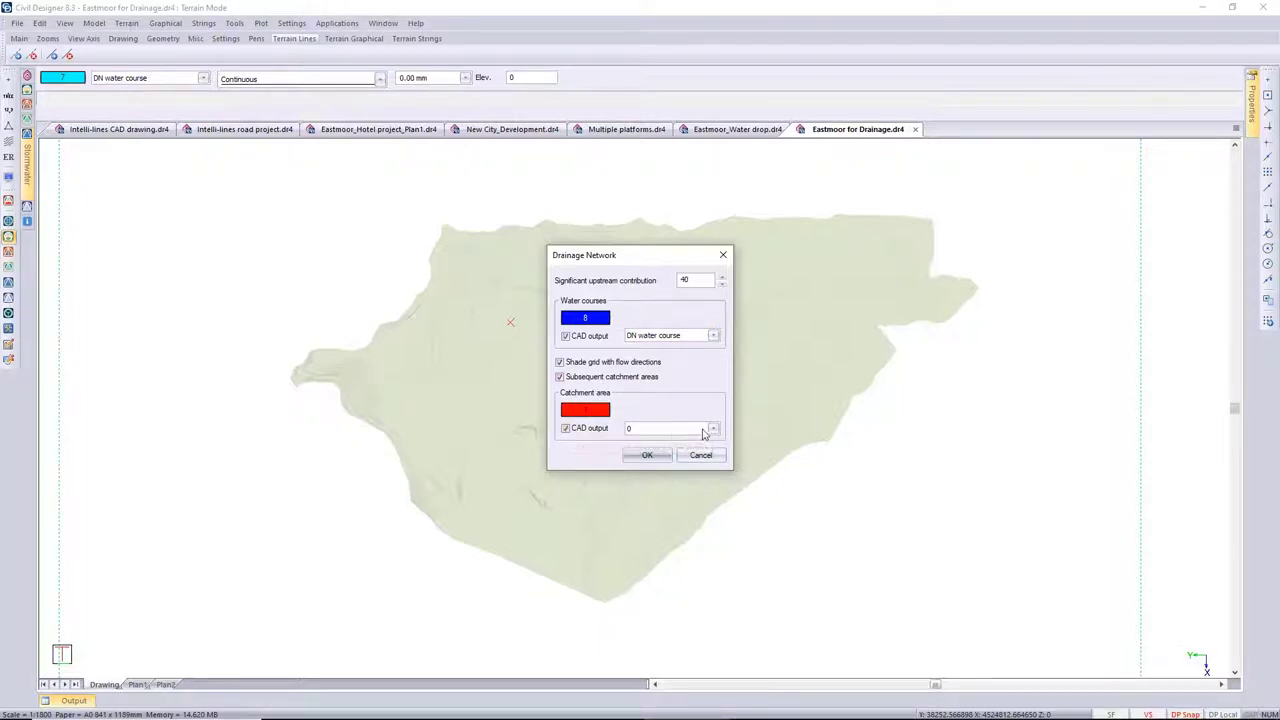
click(713, 429)
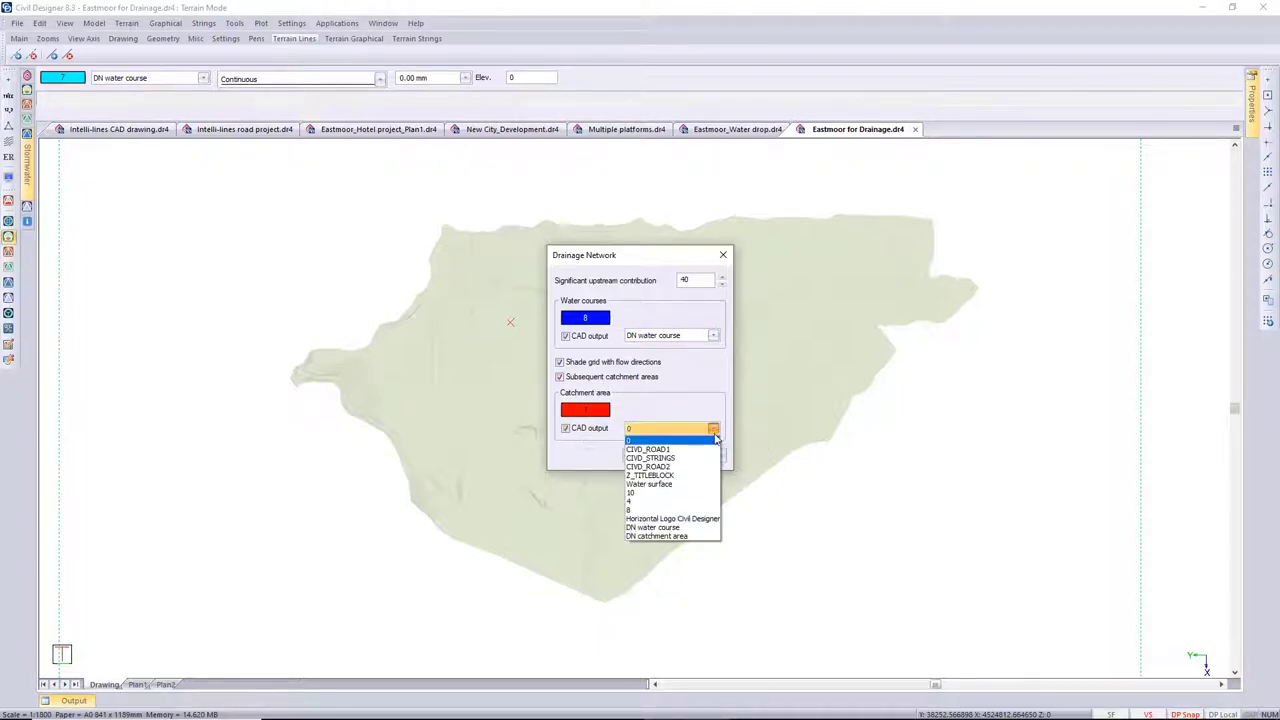
click(686, 537)
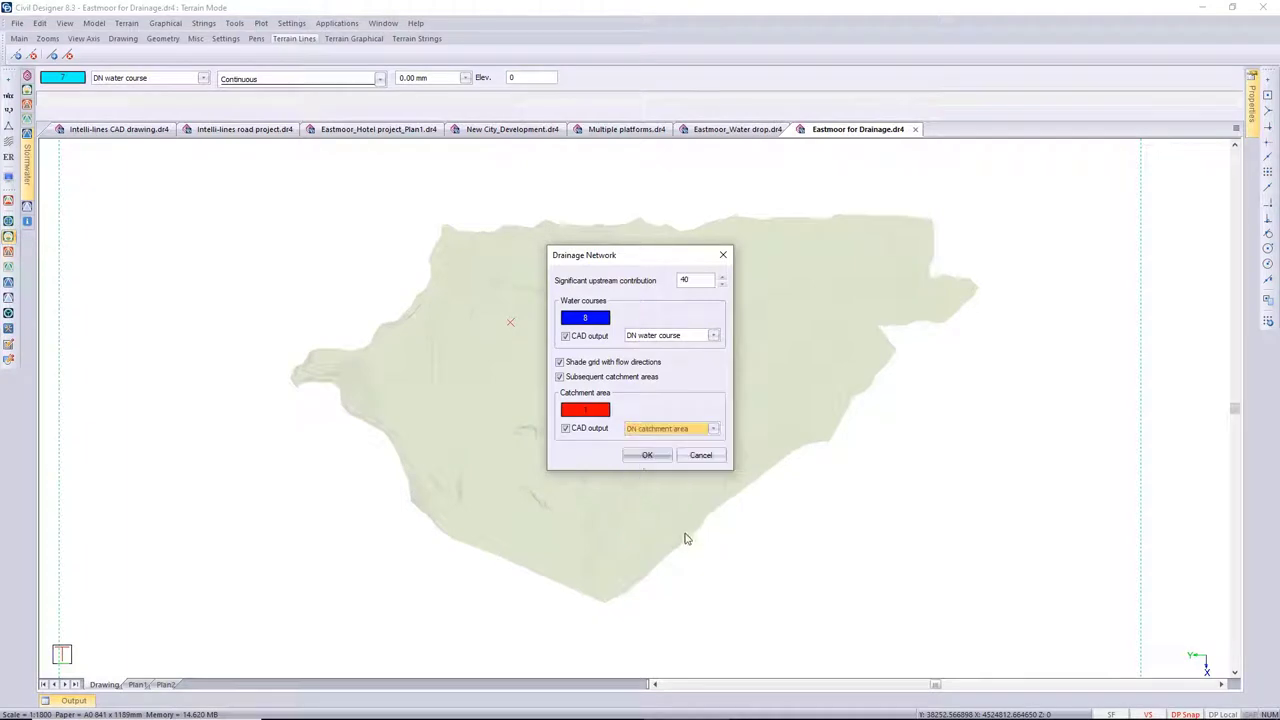
click(648, 455)
click(742, 432)
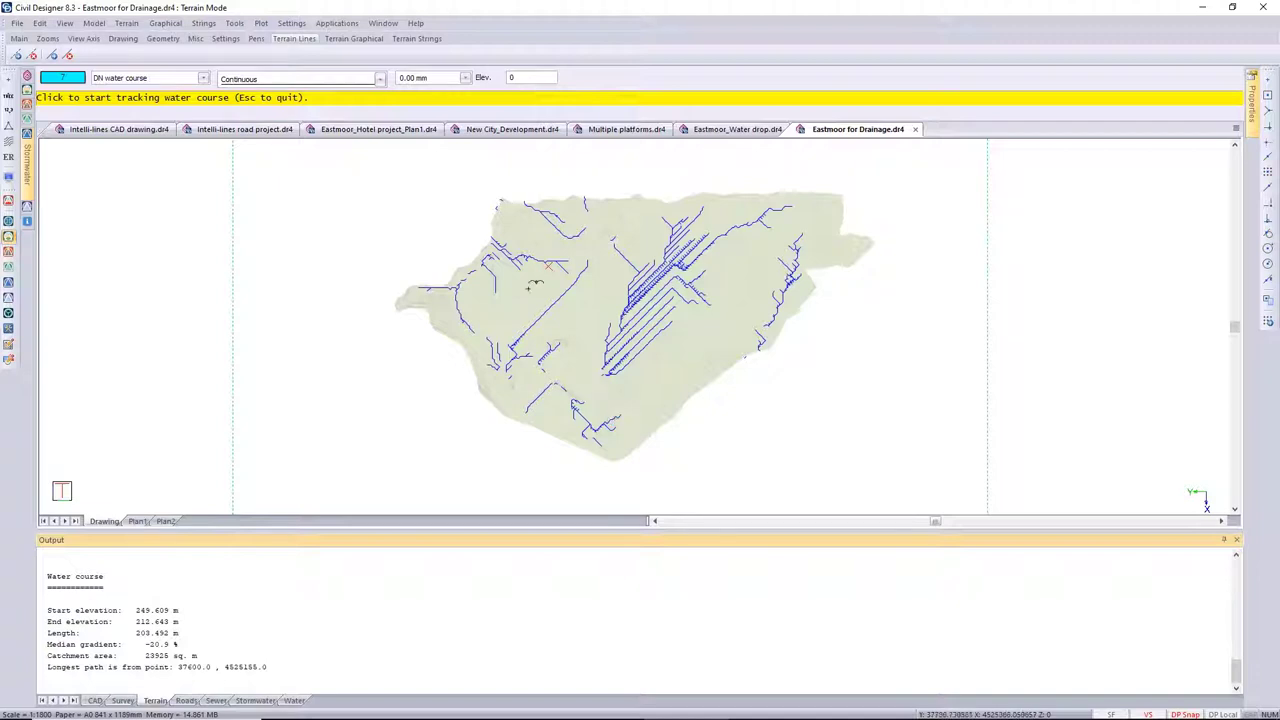
Step: Track the catchment area draining to the water-course junction near the terrain's upper-left edge, and end the tracking
scroll(527, 268, up, 1)
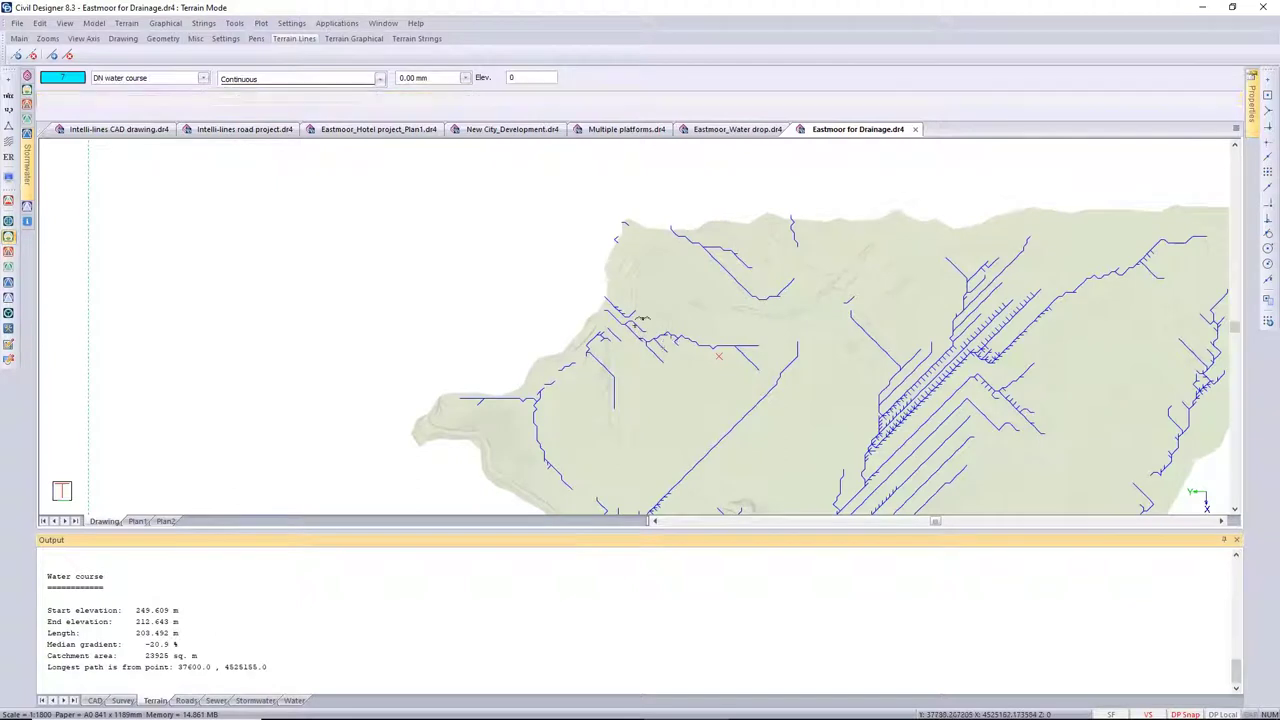
scroll(600, 296, up, 1)
scroll(604, 297, up, 1)
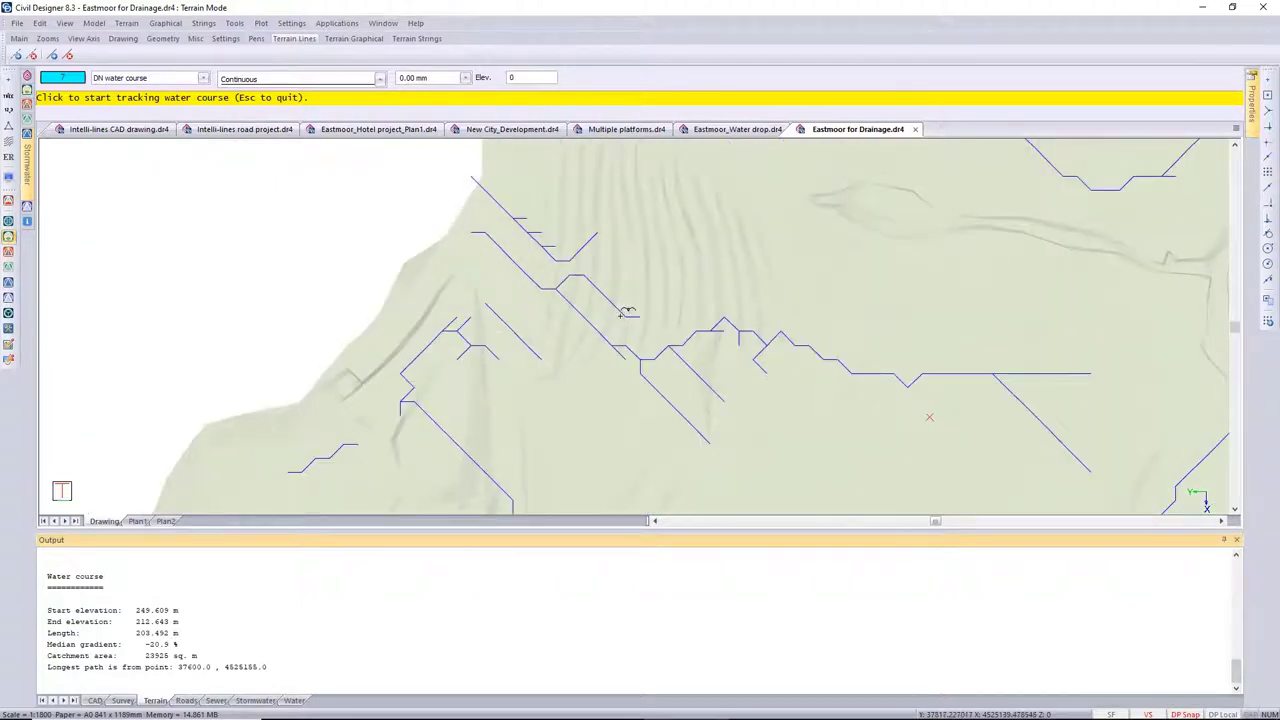
scroll(606, 307, up, 1)
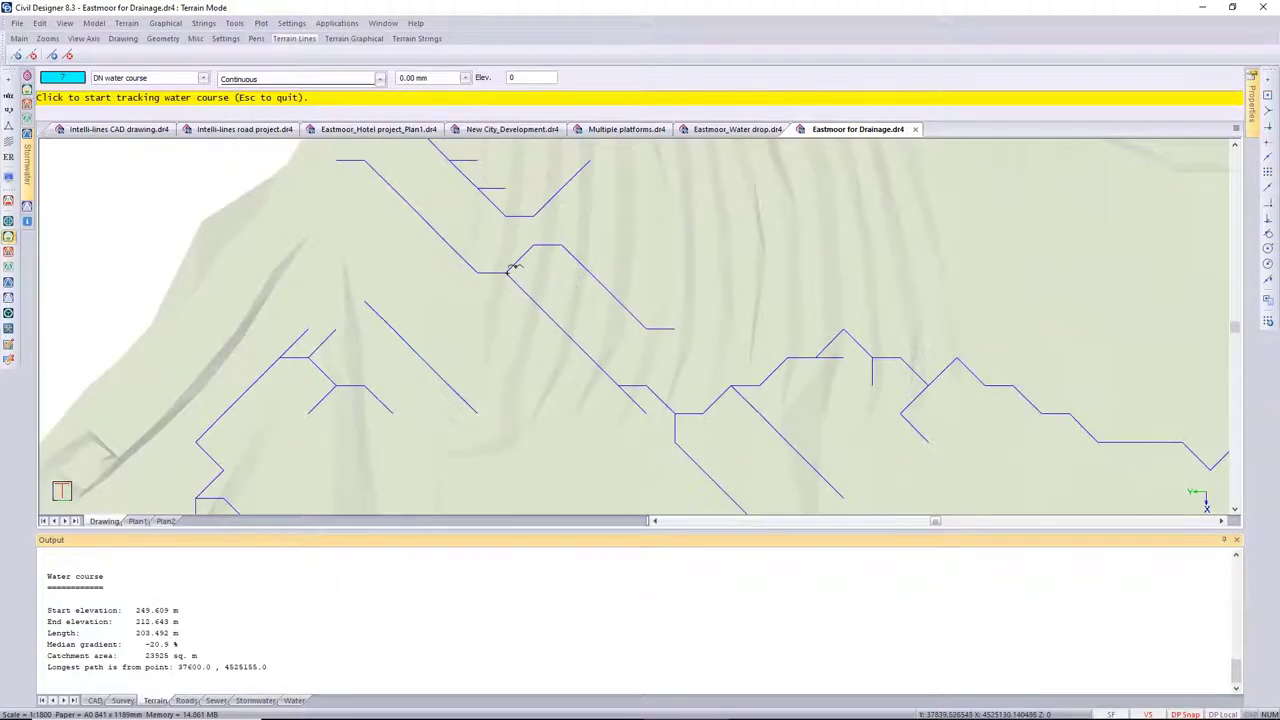
click(511, 270)
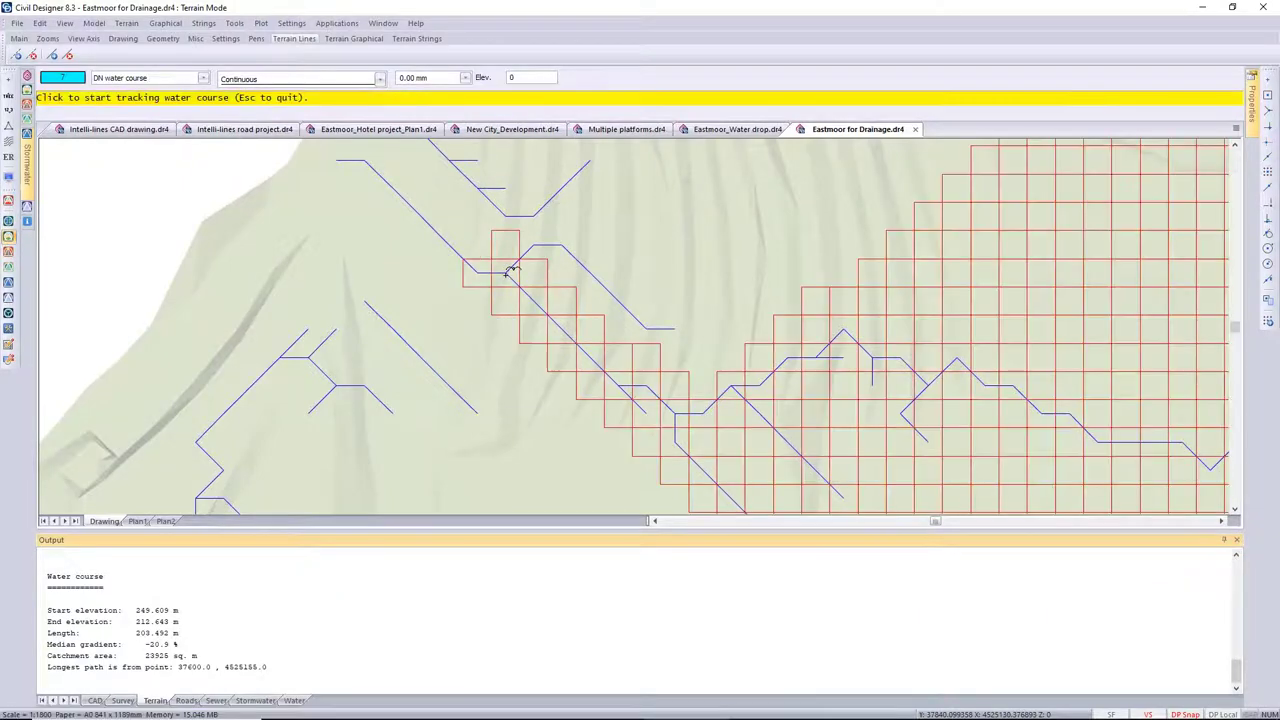
scroll(515, 280, down, 2)
scroll(517, 287, down, 3)
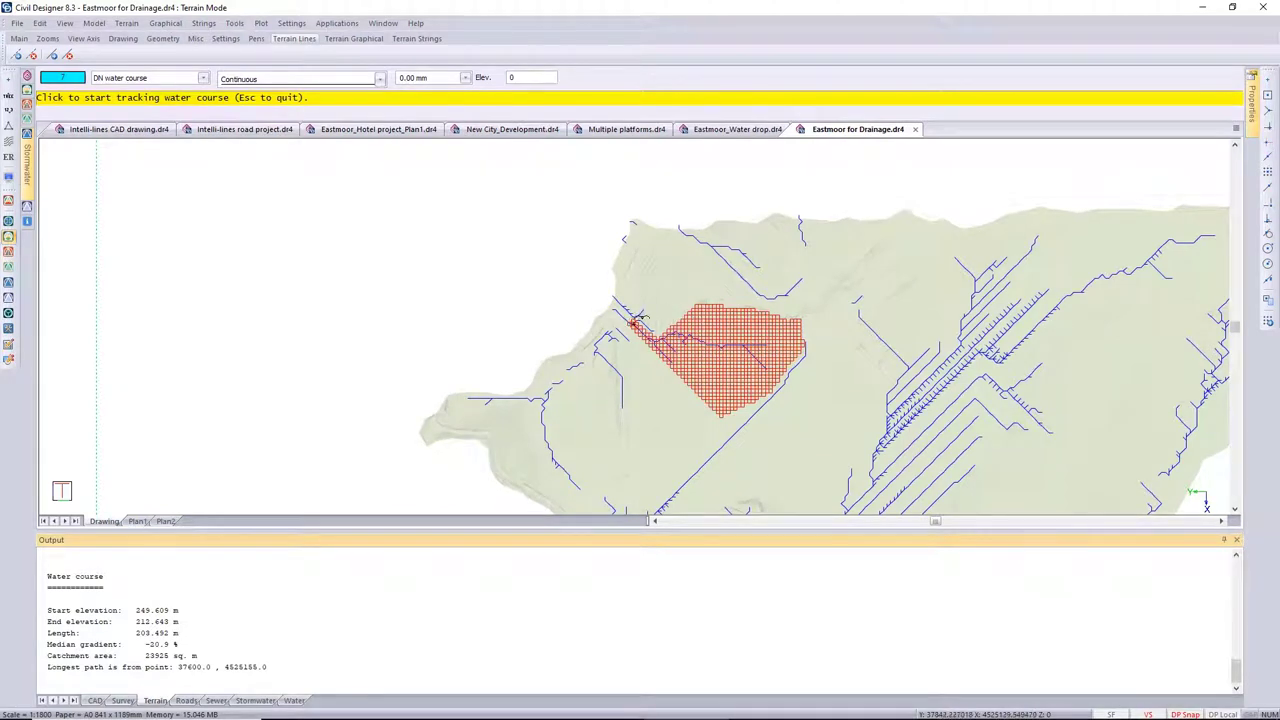
scroll(636, 321, up, 1)
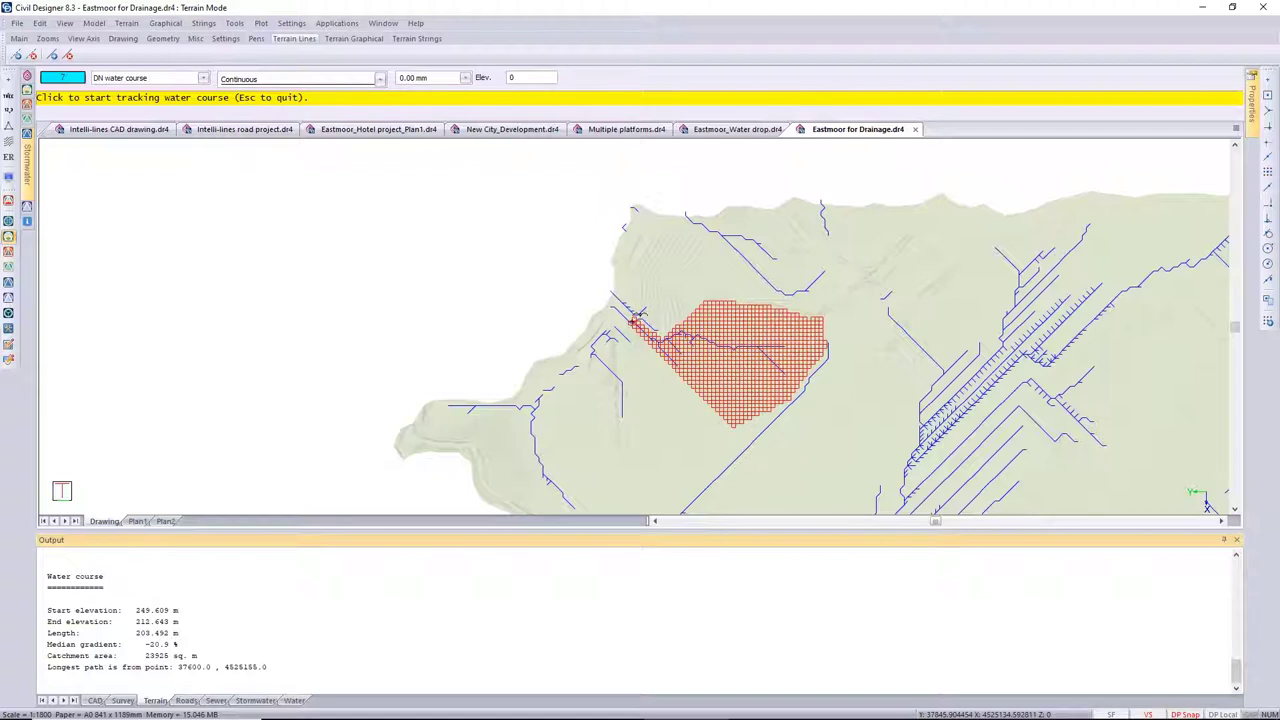
click(636, 321)
right_click(560, 294)
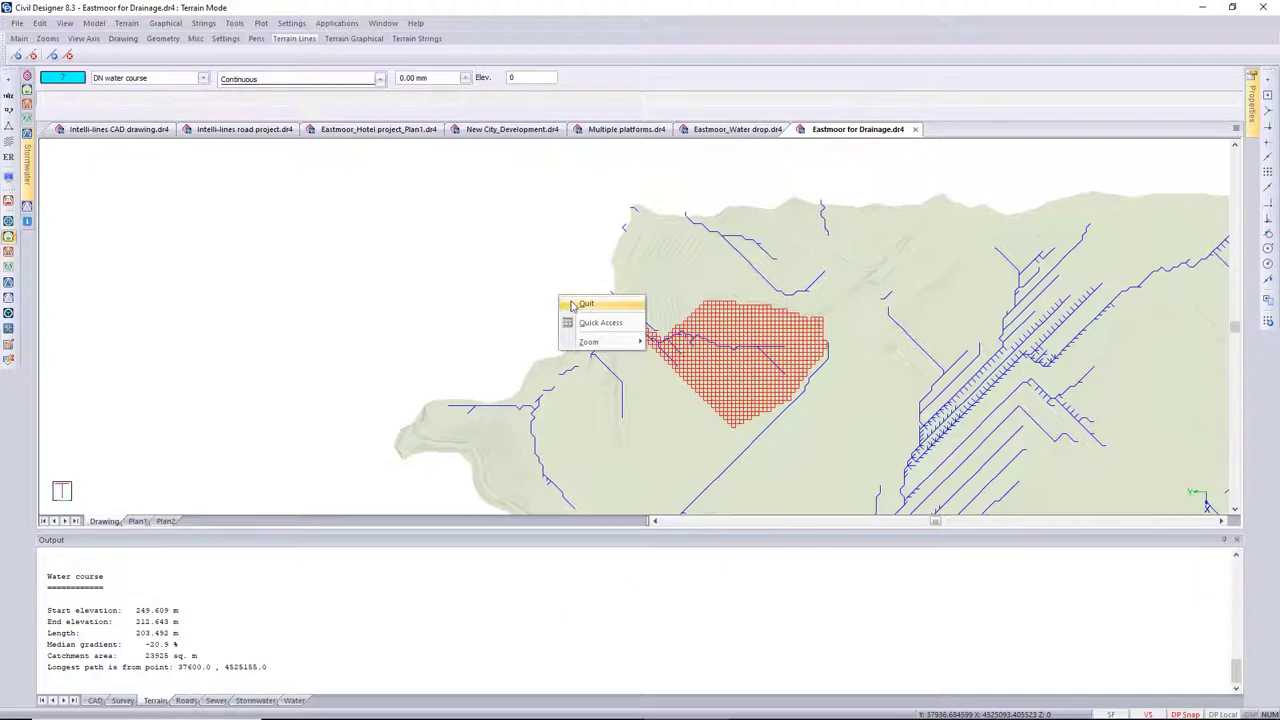
click(584, 304)
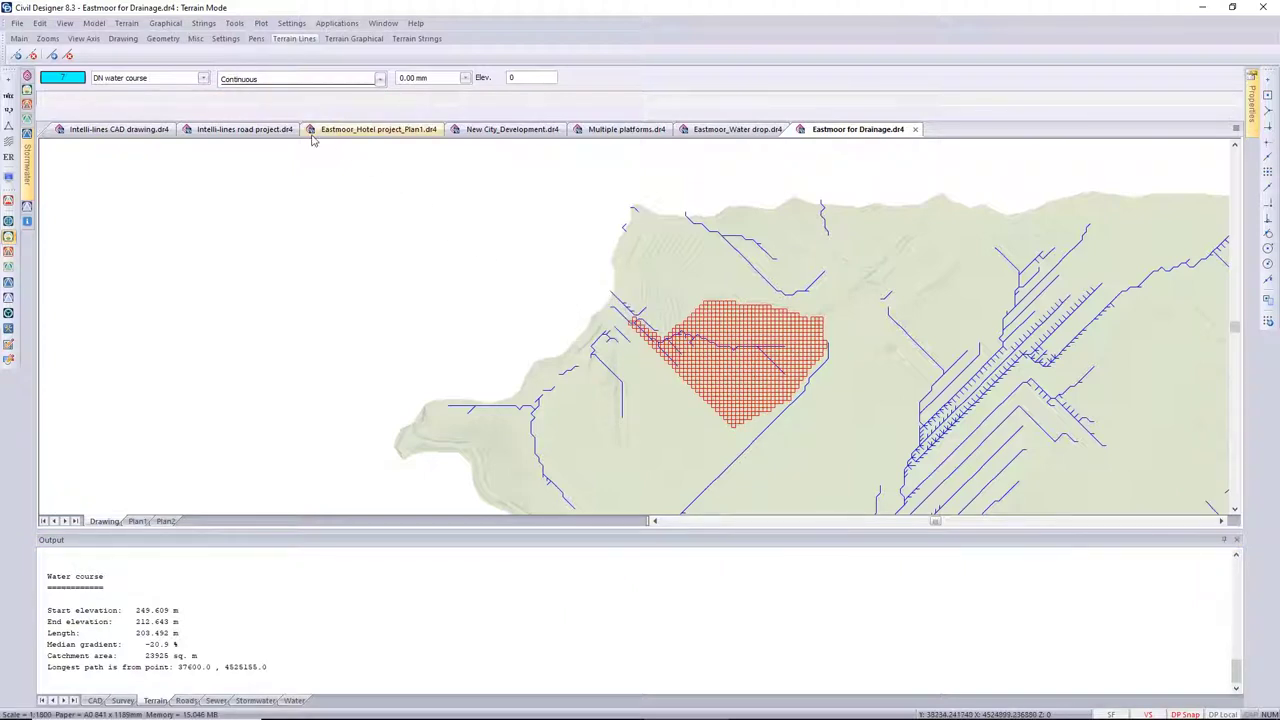
Step: Rerun Drainage Network on the current grid with a significant upstream contribution of 20 and no CAD output, end tracking, and collapse the output pane
click(129, 24)
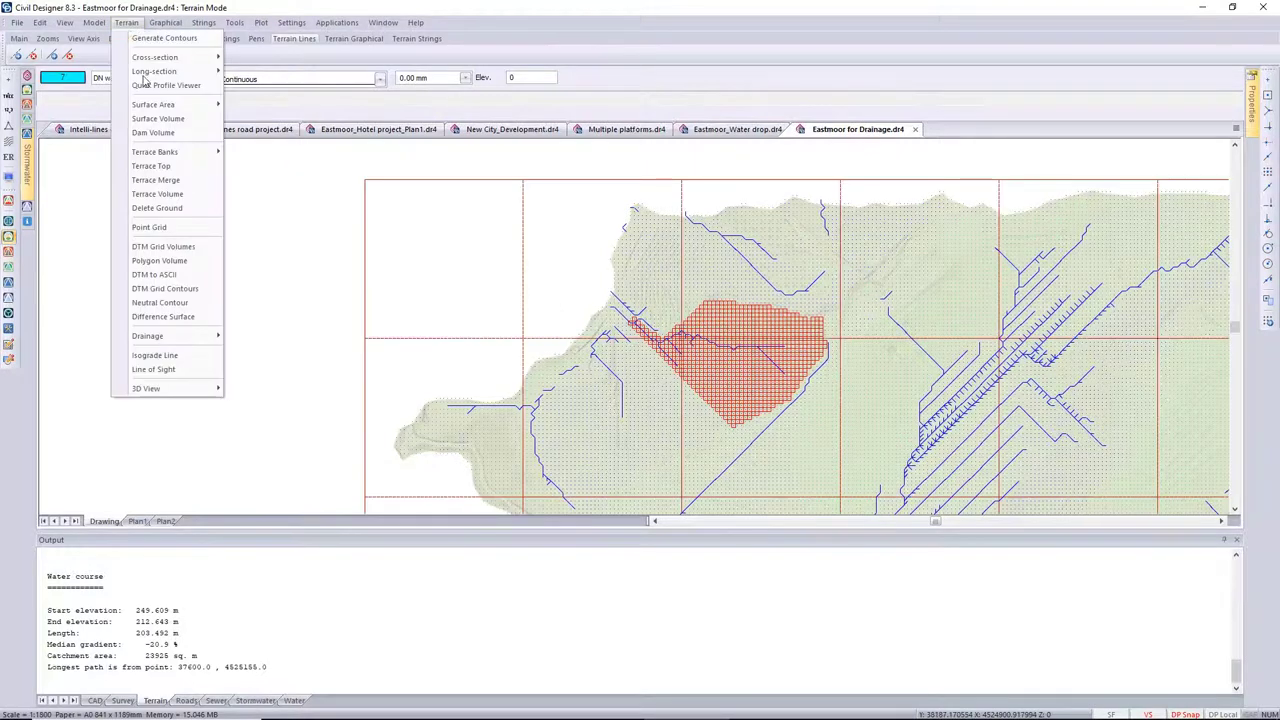
mouse_move(209, 339)
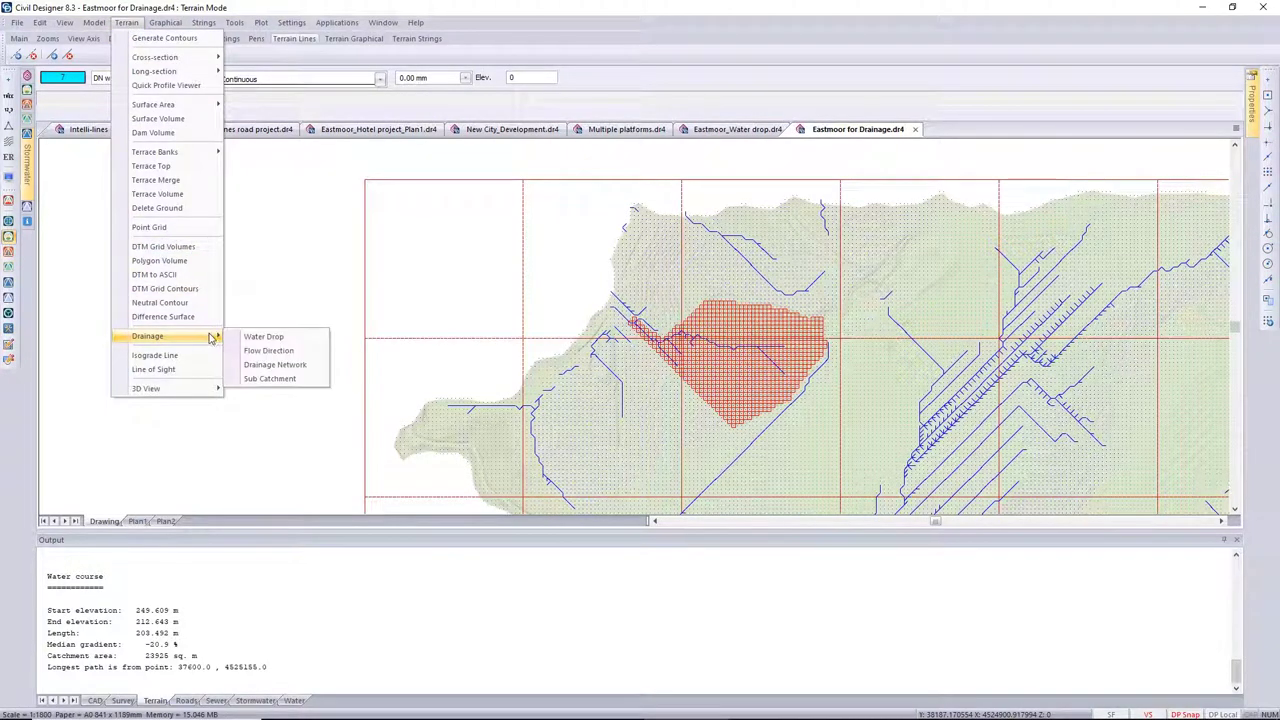
click(281, 366)
click(614, 393)
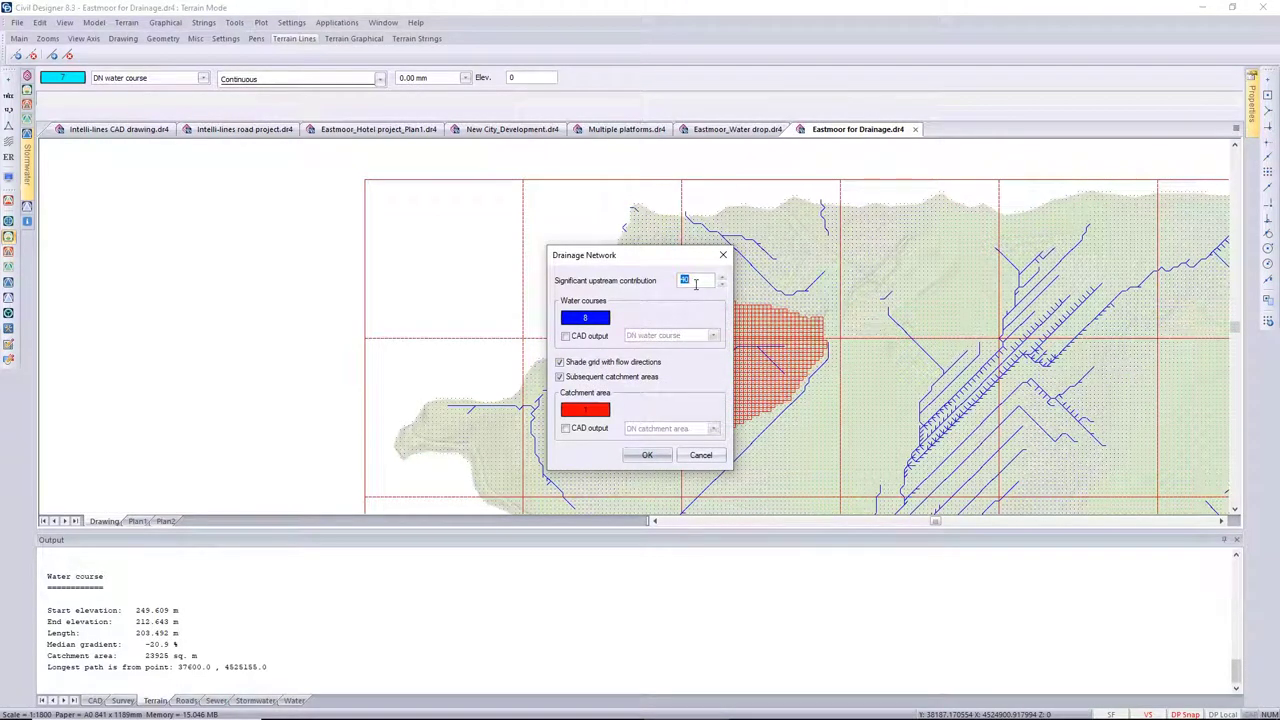
click(697, 281)
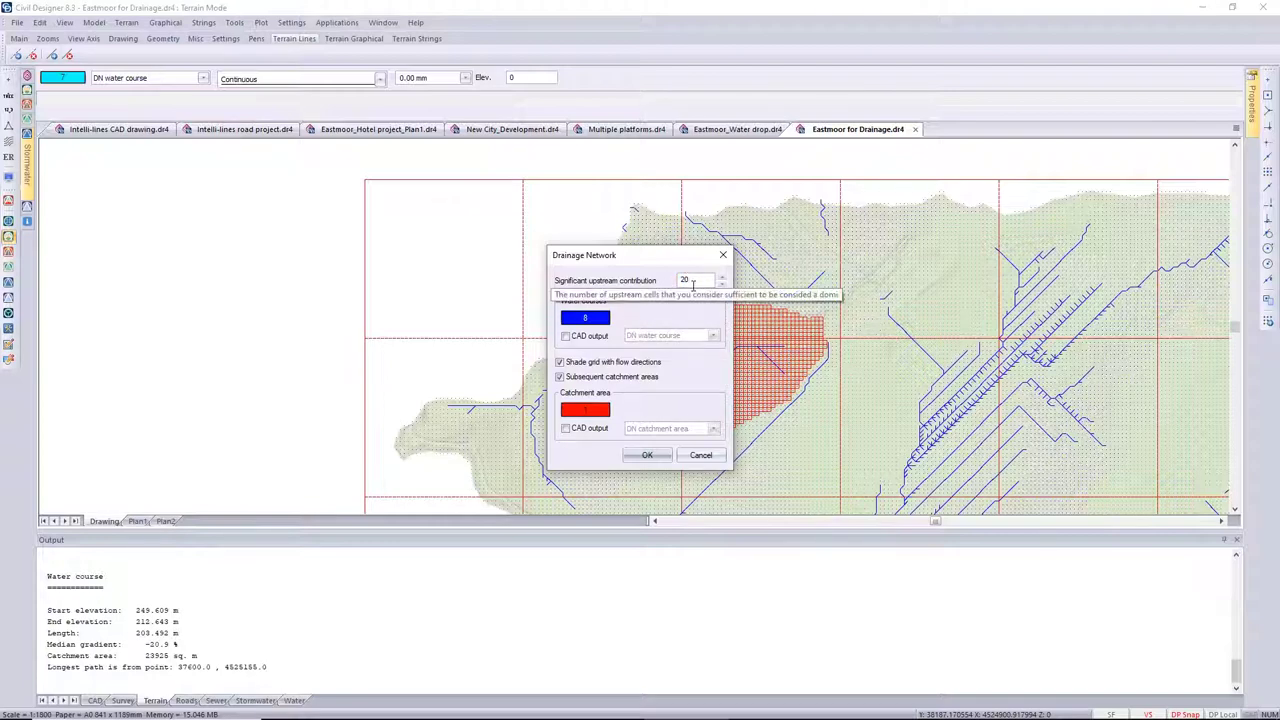
click(647, 457)
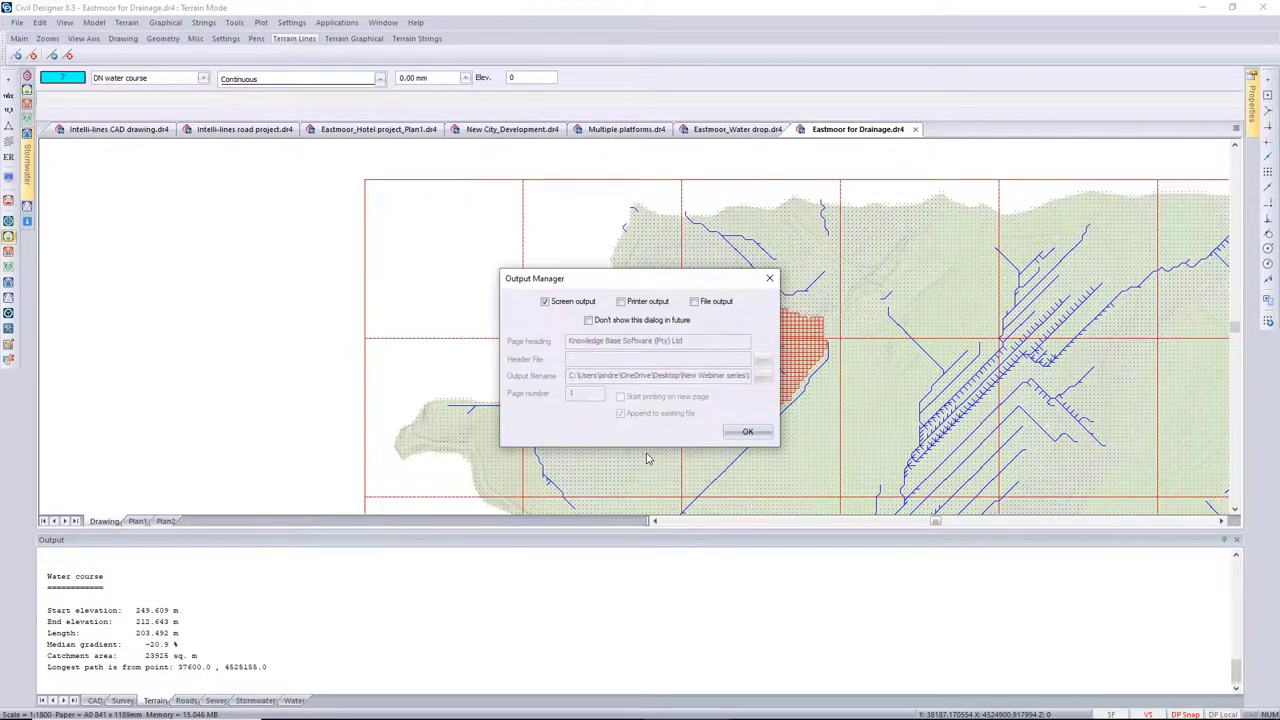
click(748, 436)
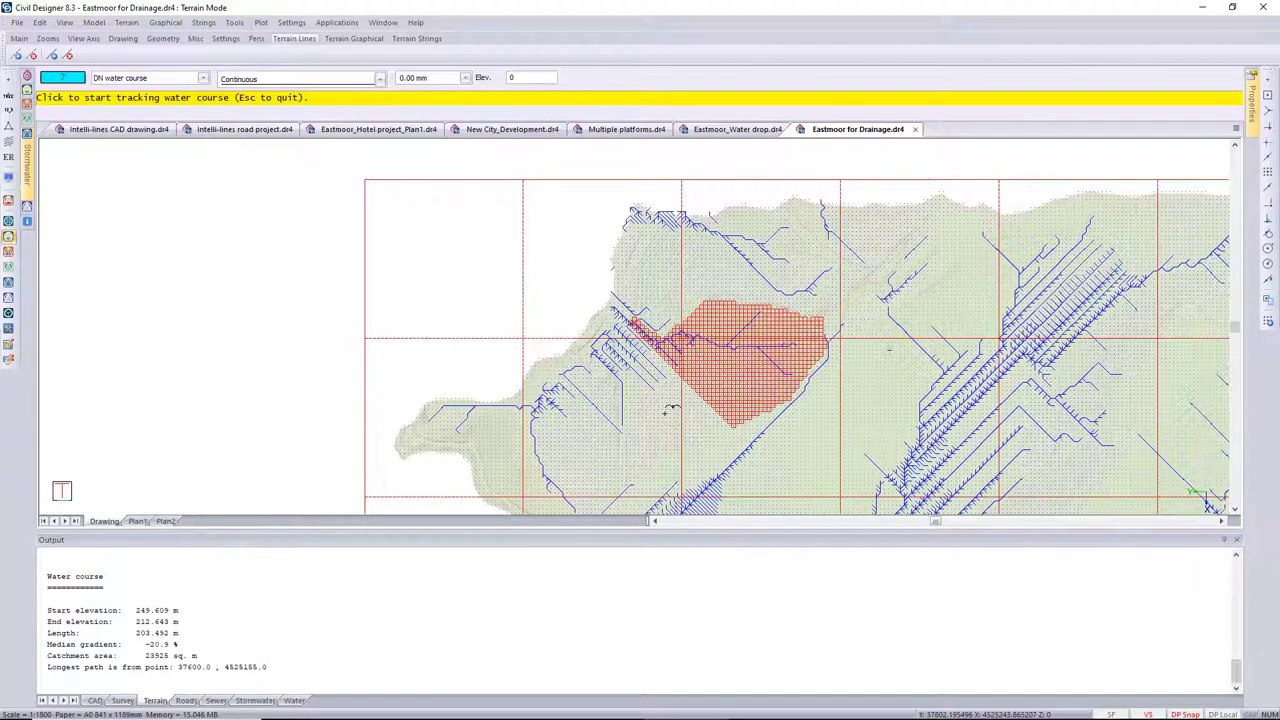
key(Escape)
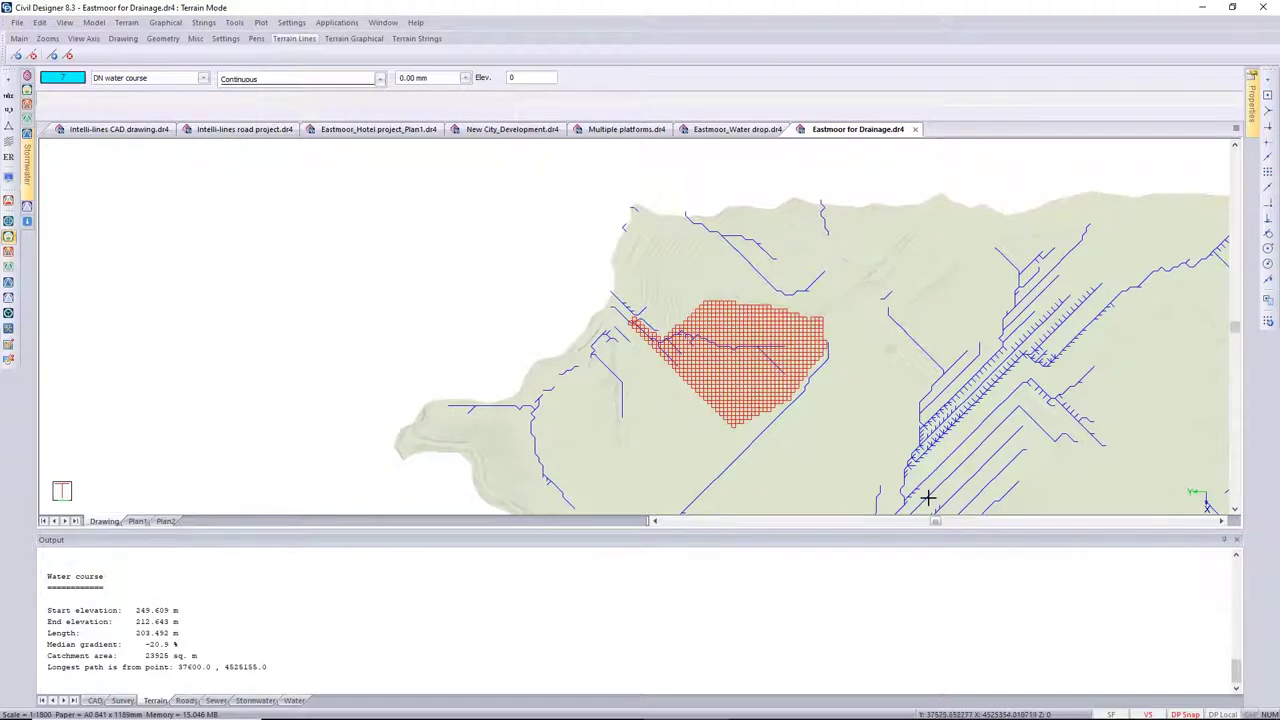
click(1224, 541)
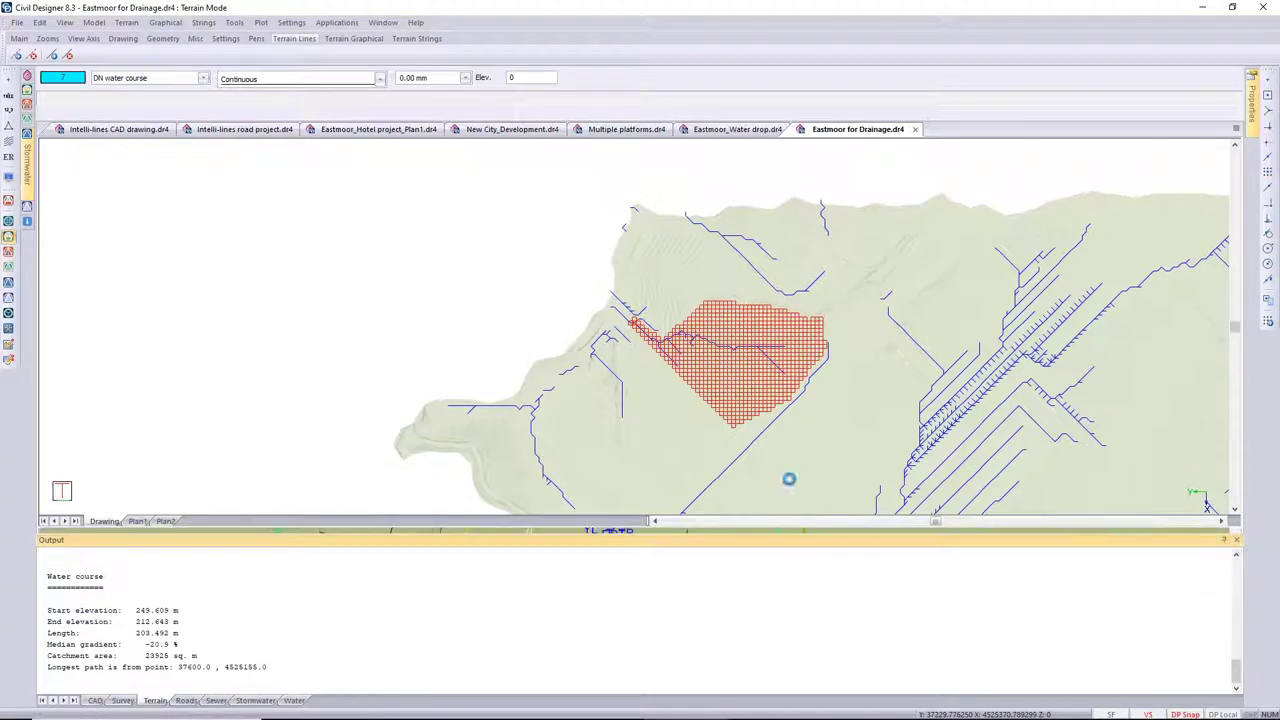
scroll(624, 472, up, 2)
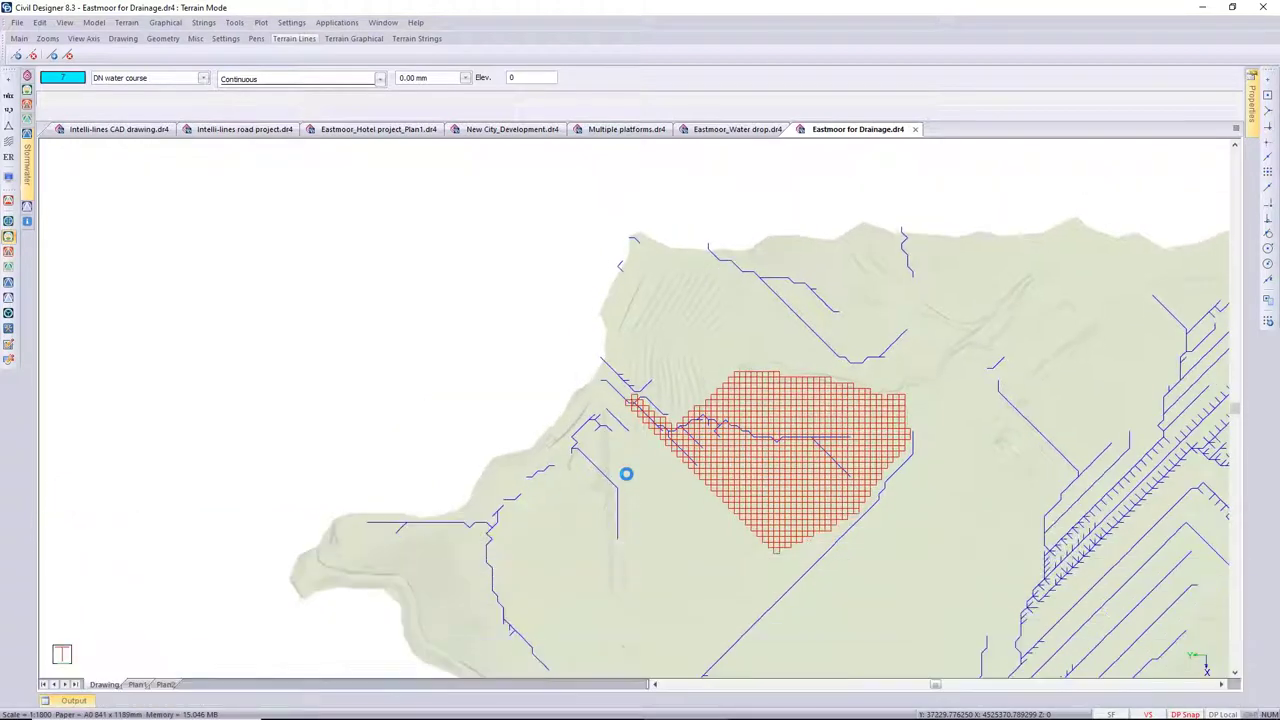
Step: Start a Polygon Area measurement at the narrow outlet of the red catchment grid and trace its lower-left edge to the lowest corner
middle_click(622, 469)
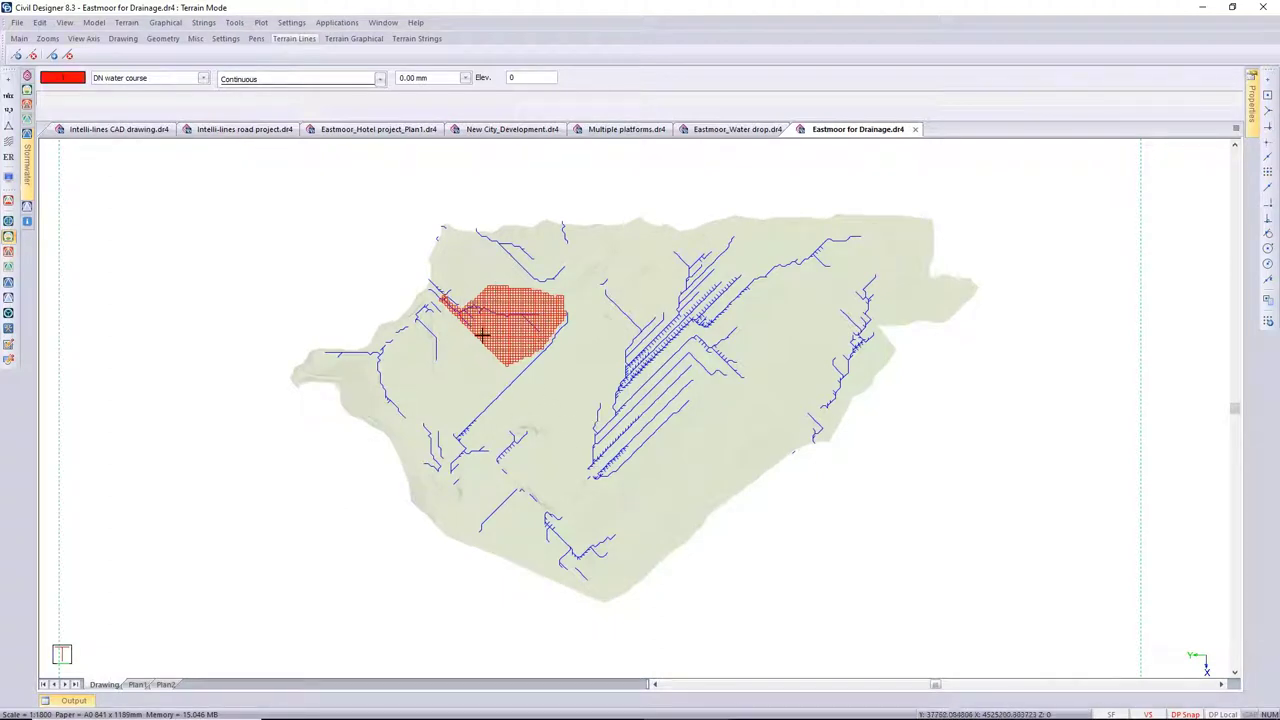
click(94, 22)
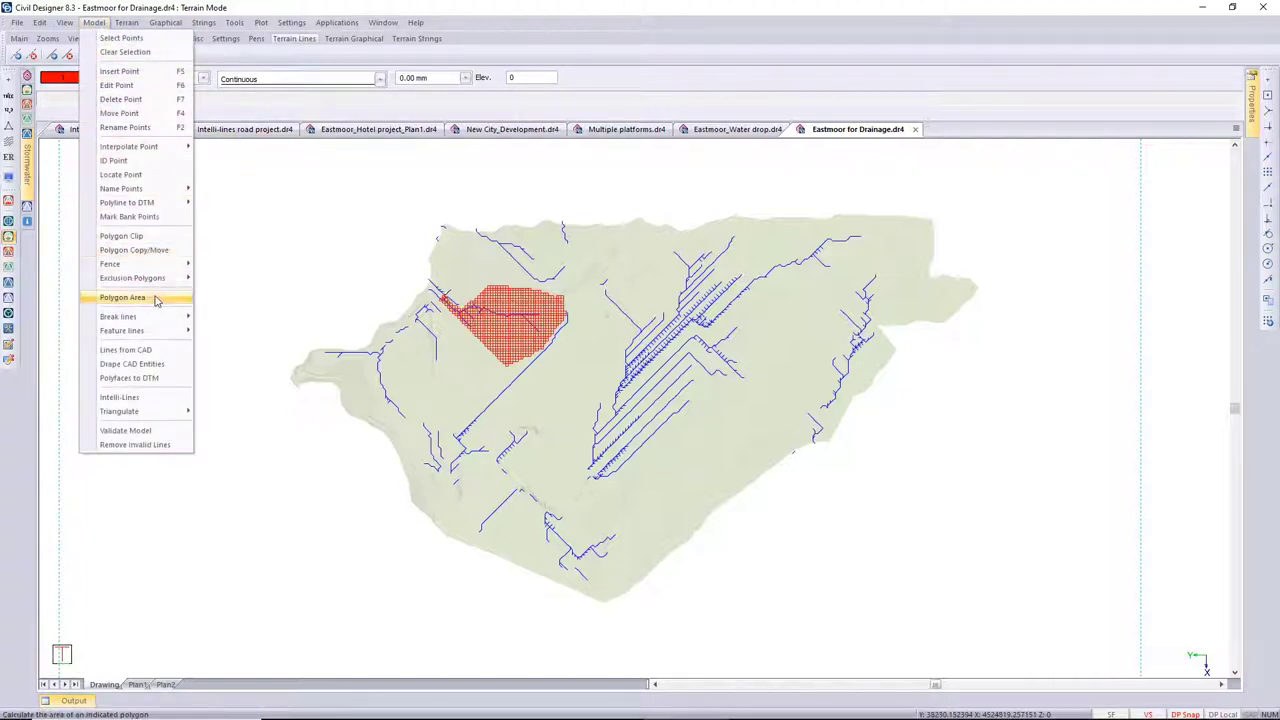
click(155, 300)
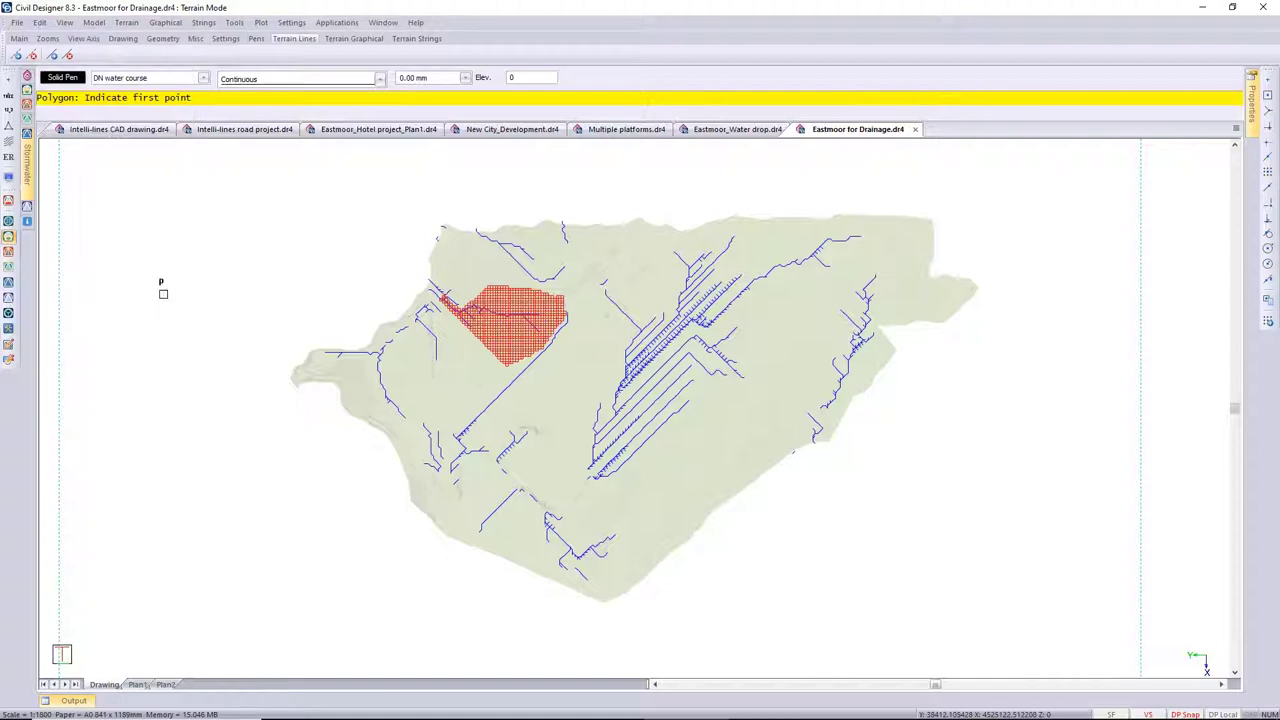
scroll(443, 303, up, 3)
scroll(640, 365, up, 2)
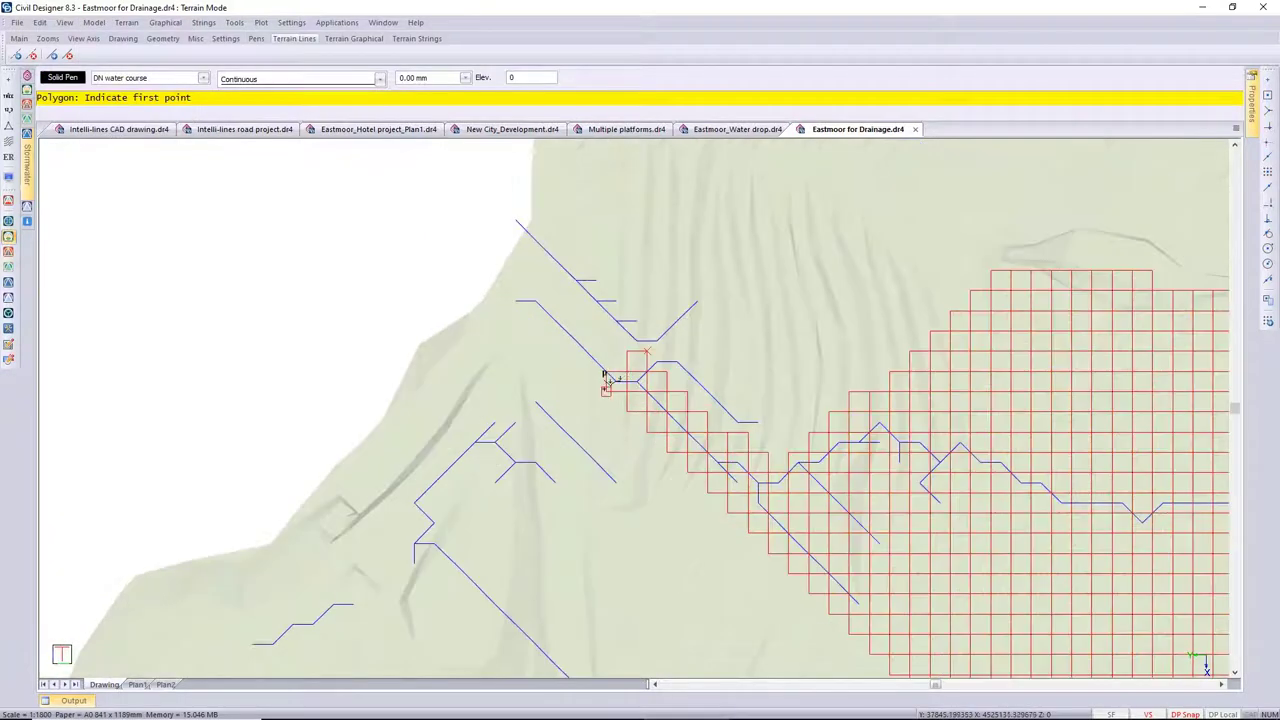
click(605, 378)
scroll(646, 400, down, 3)
scroll(726, 495, up, 3)
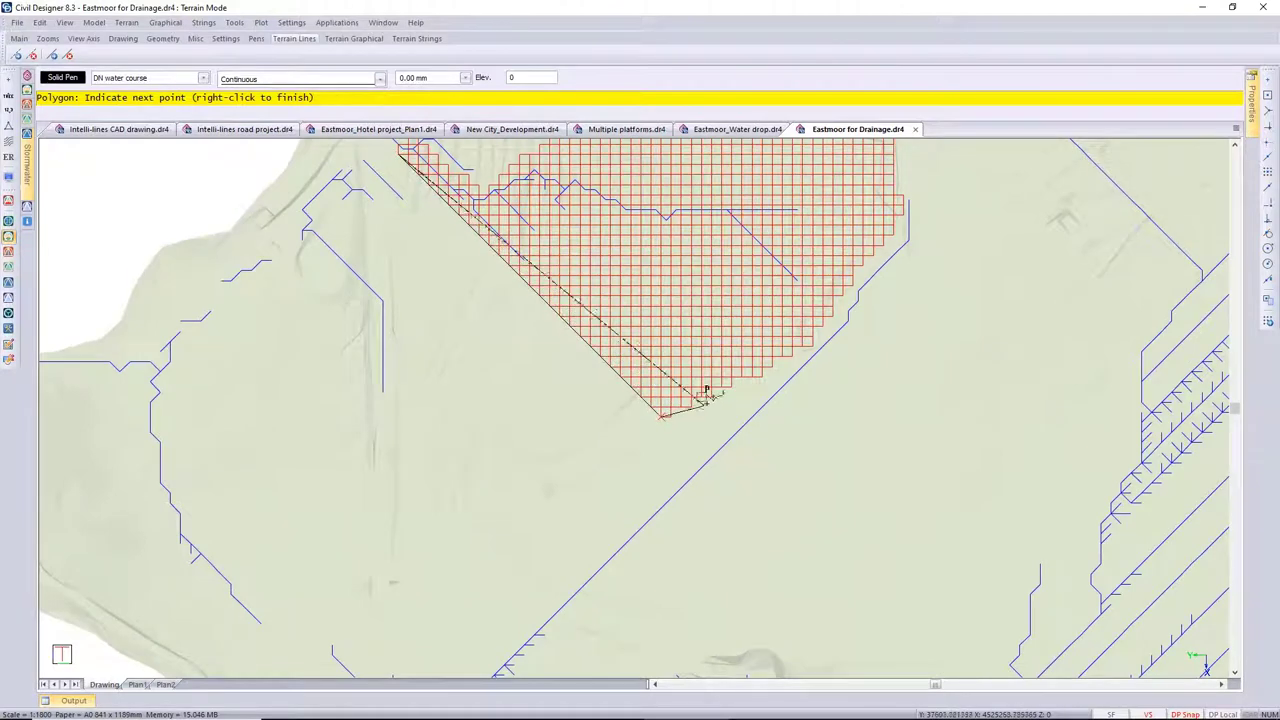
Step: Trace the area polygon along the catchment's lower-right, right and upper edges back towards the narrow outlet, and finish the polygon
click(762, 374)
click(817, 343)
click(910, 207)
scroll(910, 207, down, 3)
scroll(628, 355, up, 3)
click(628, 358)
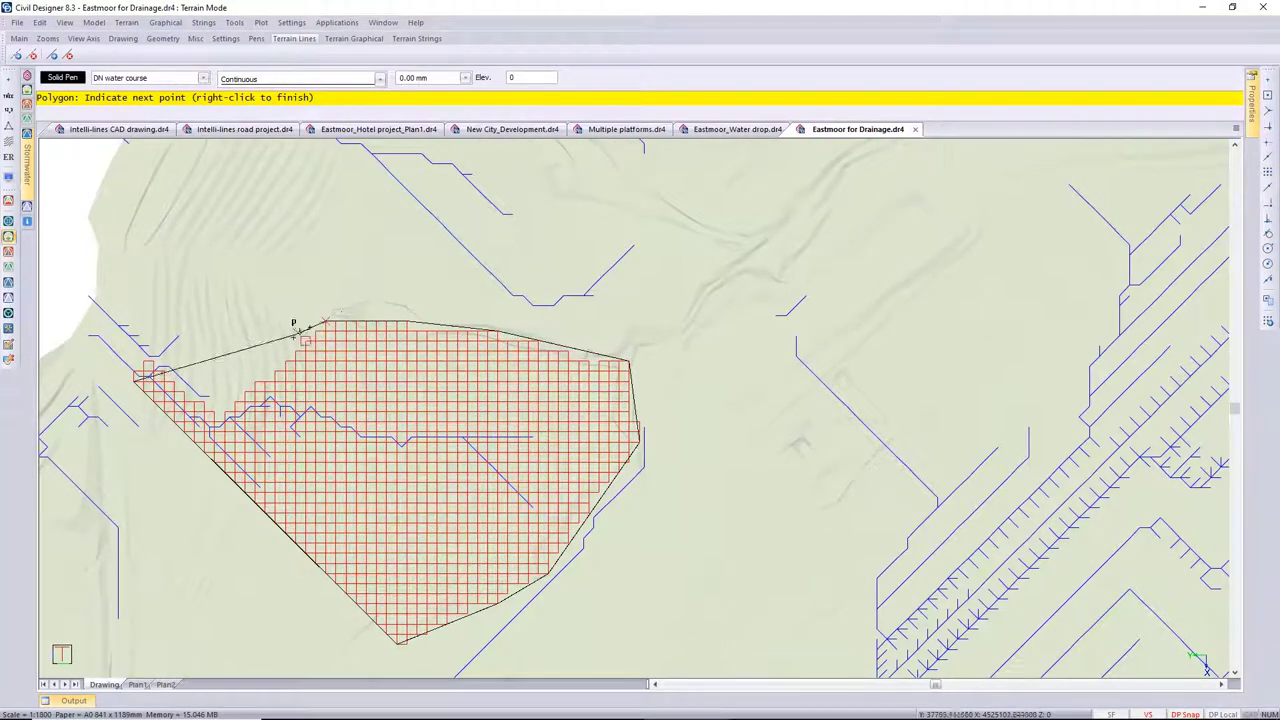
click(225, 410)
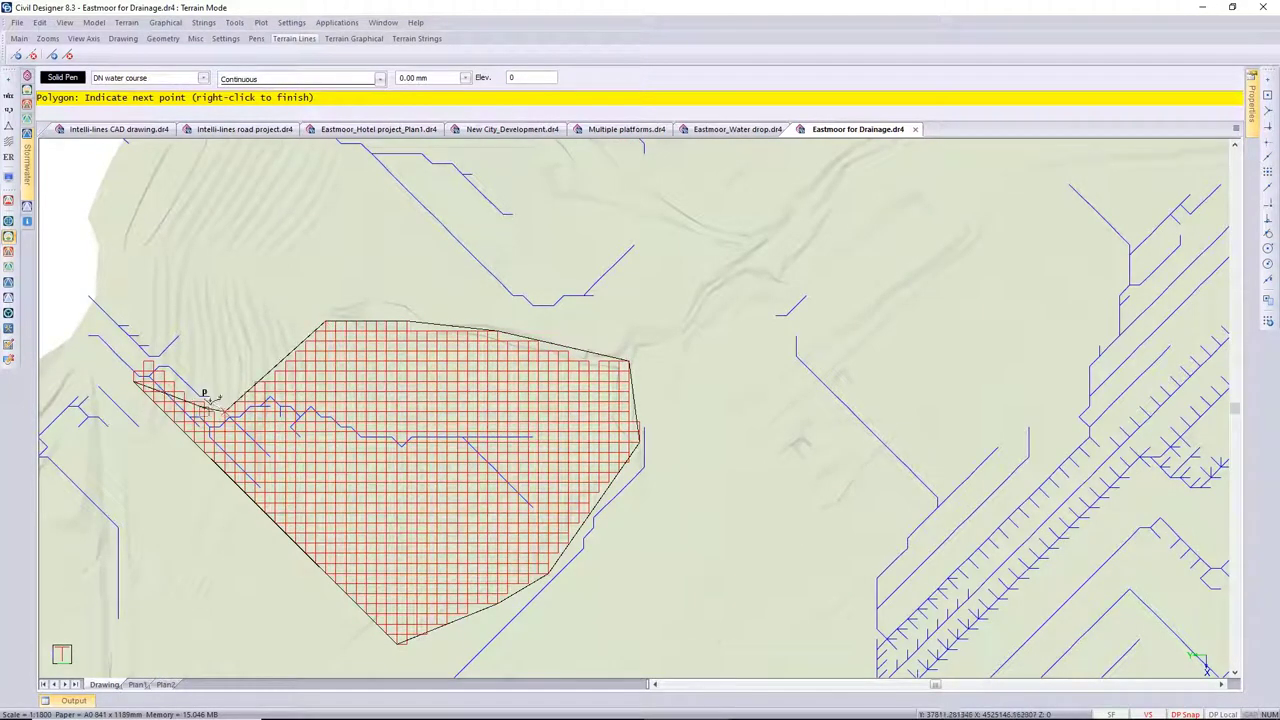
right_click(152, 362)
click(170, 368)
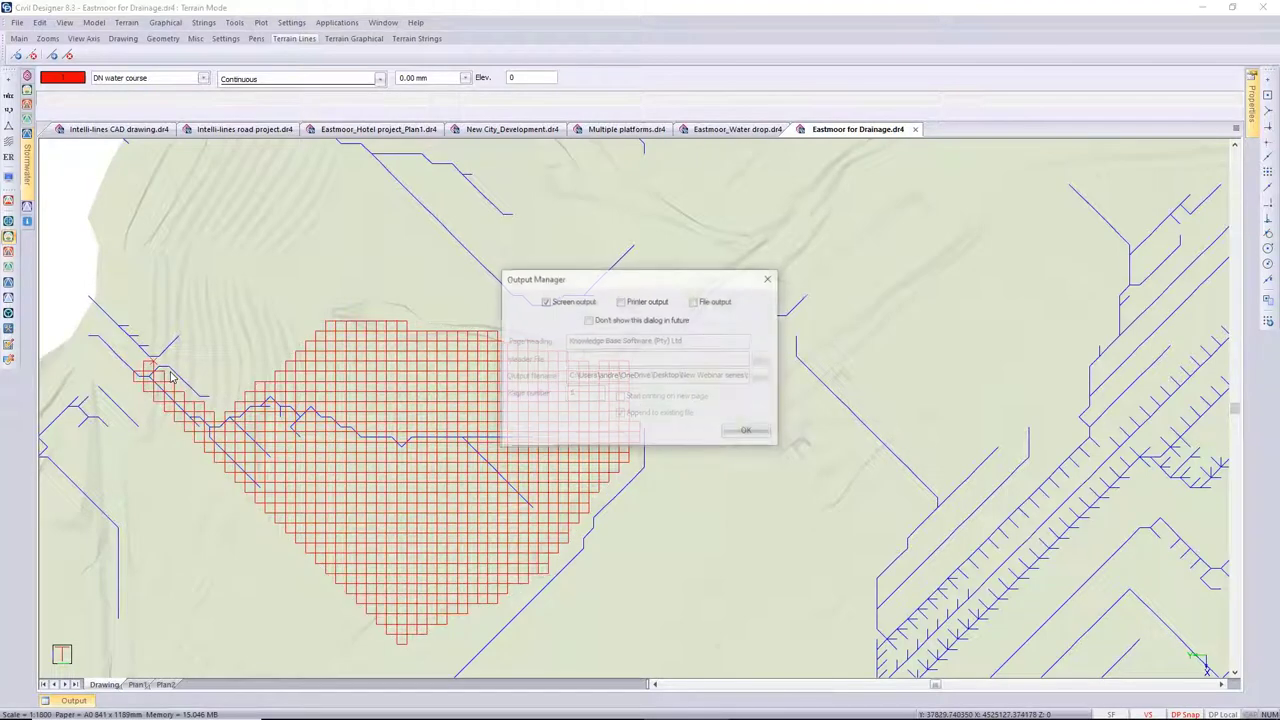
Step: Send the area calculation to screen output and examine the catchment's perimeter and area
click(736, 434)
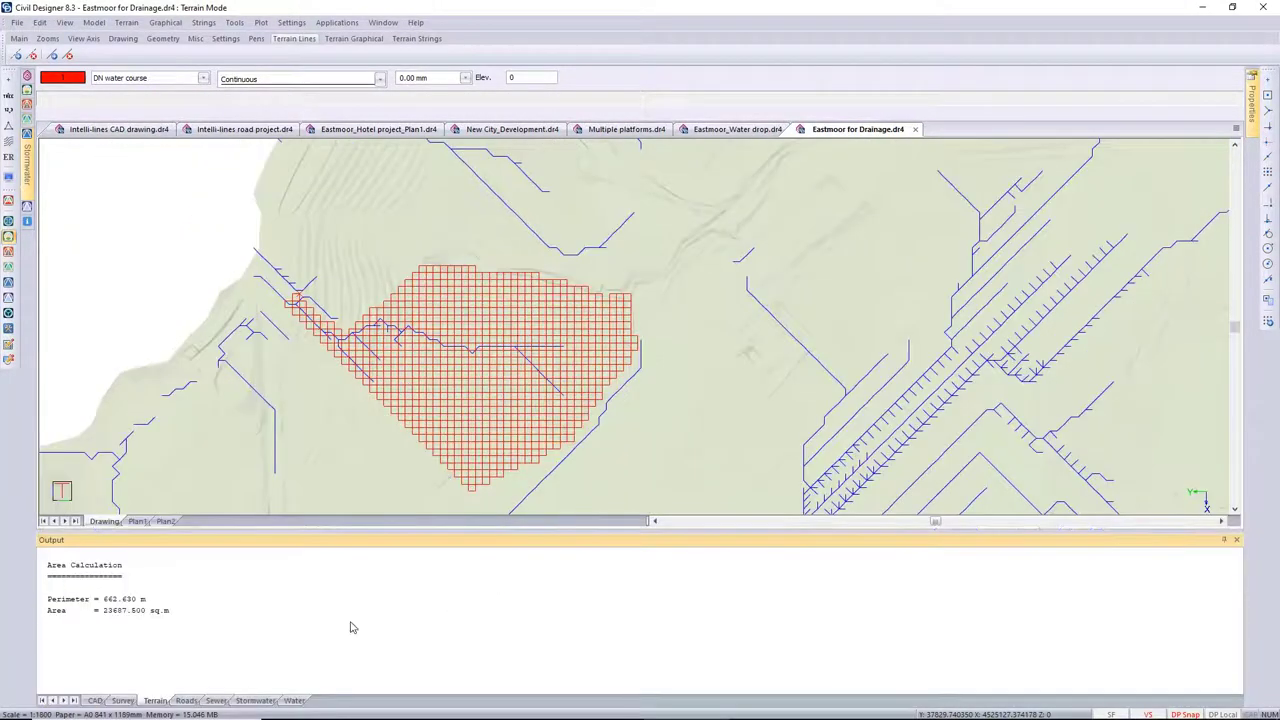
click(119, 622)
click(119, 622)
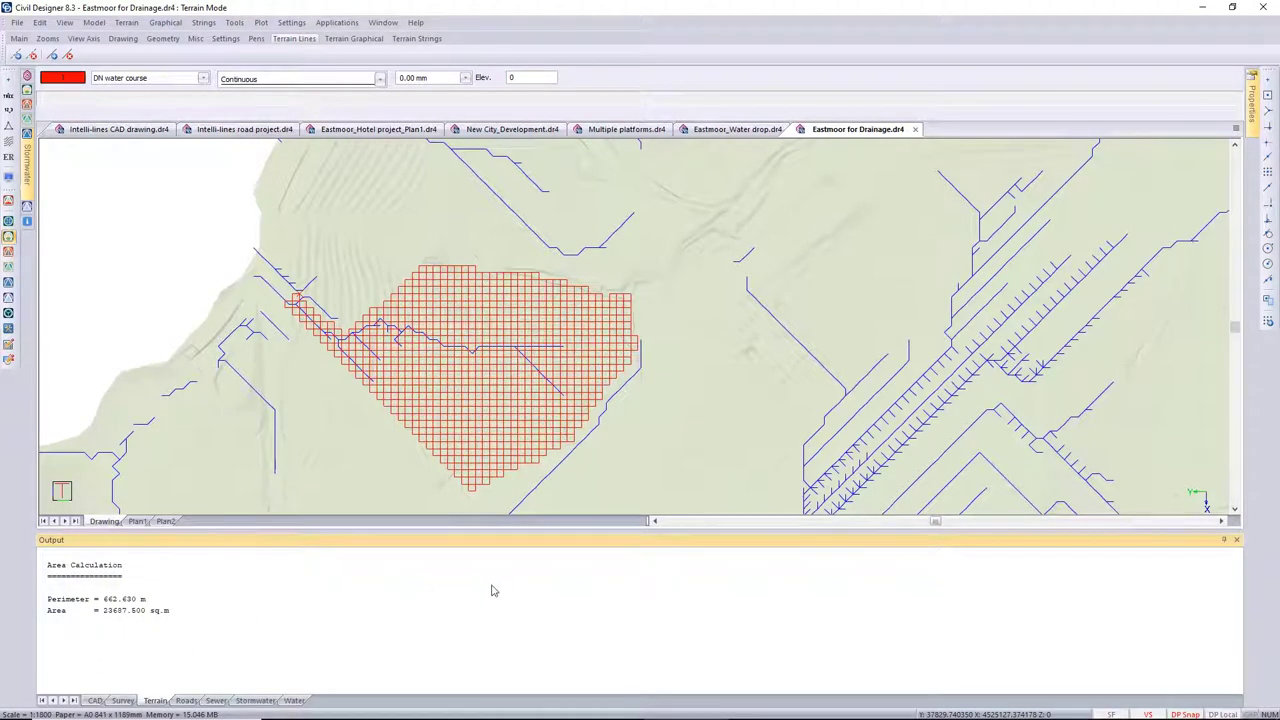